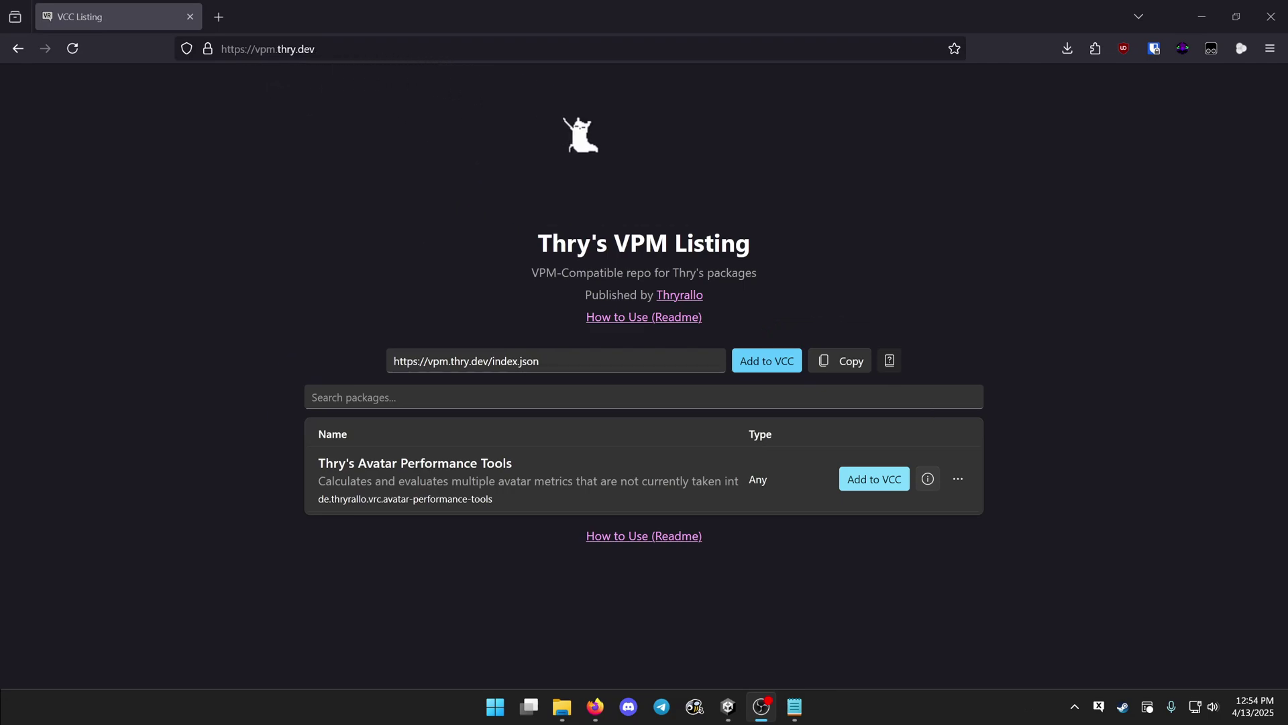
Step: Open Thry's VPM Listing vcc link with CreatorCompanion.exe and bring the Creator Companion forward
left_click(769, 363)
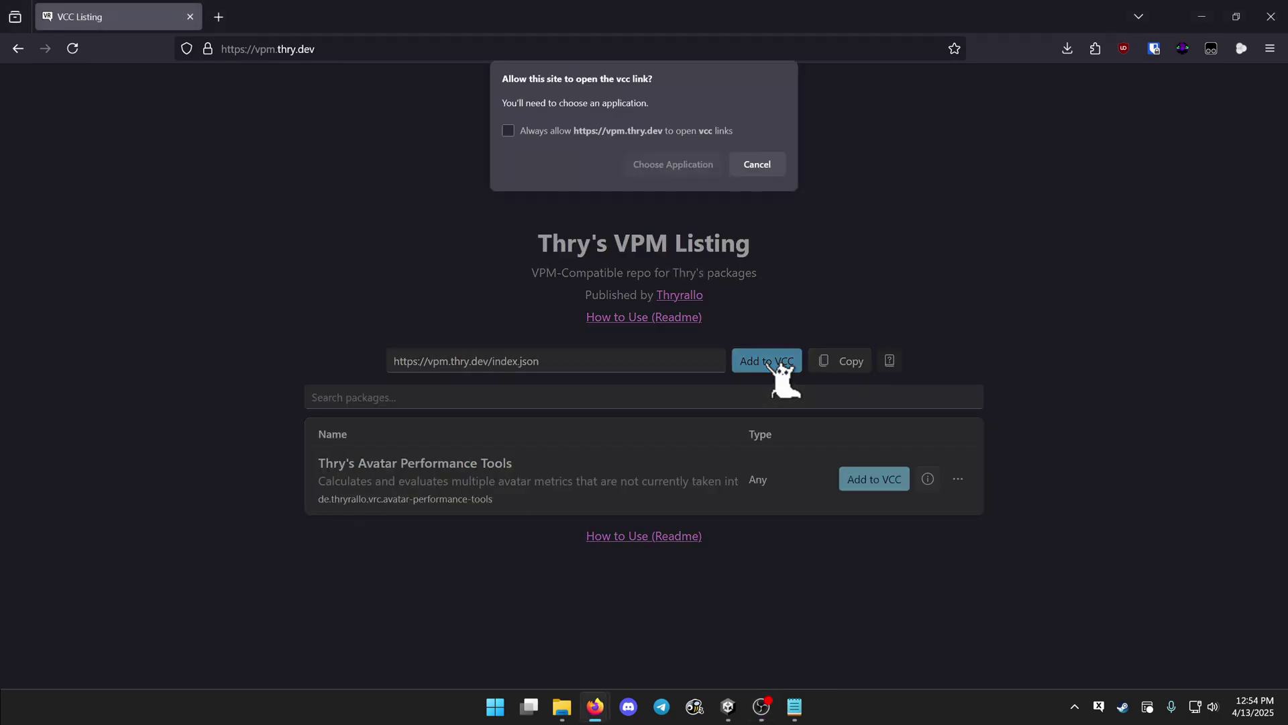
left_click(667, 166)
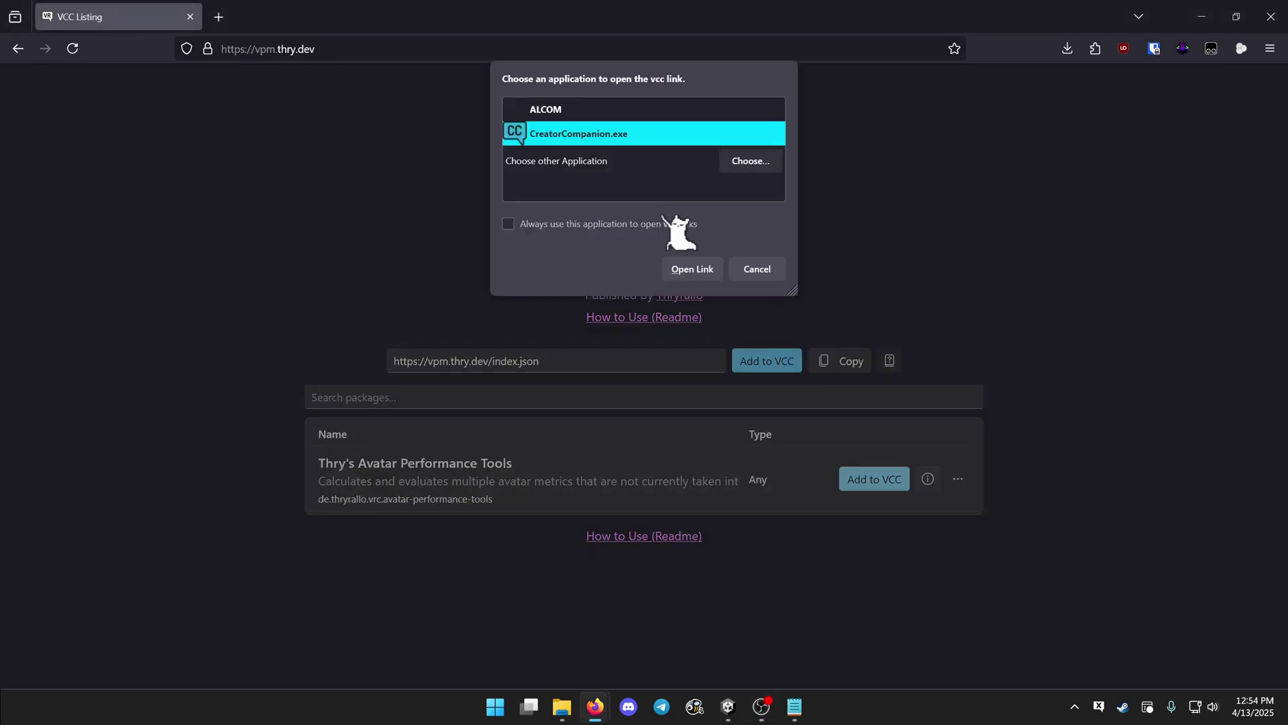
double_click(565, 134)
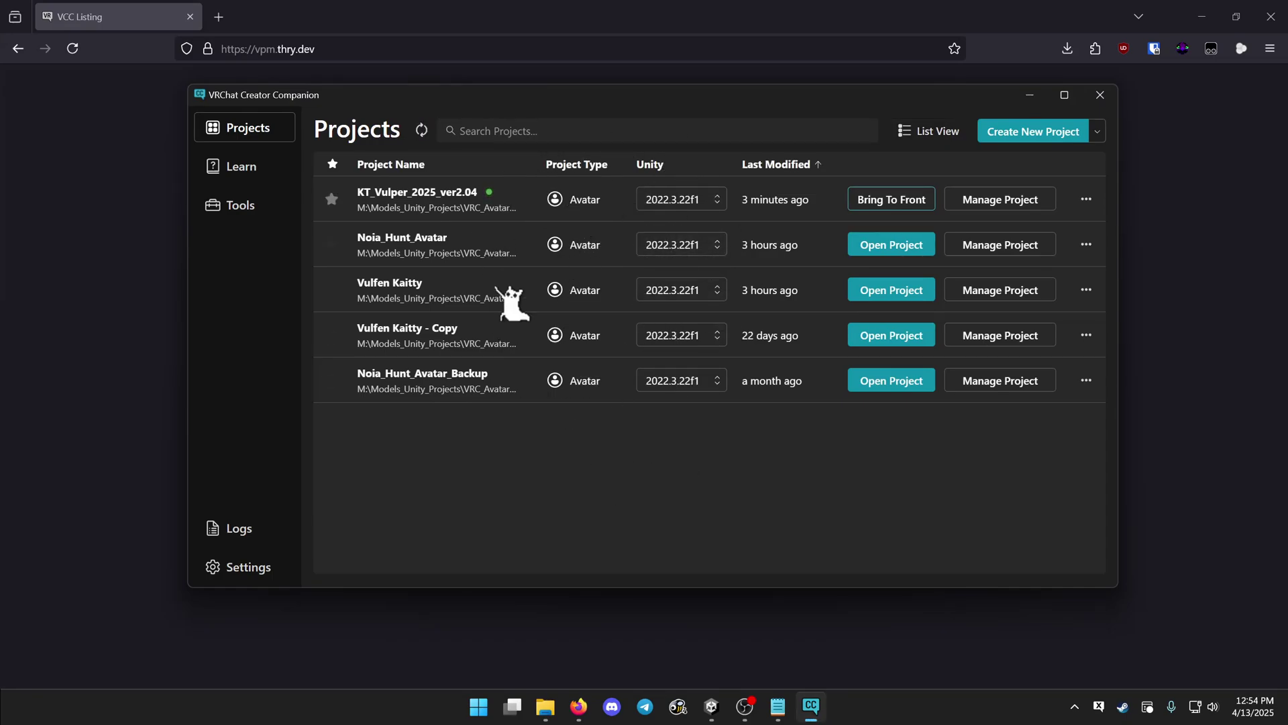
left_click(149, 346)
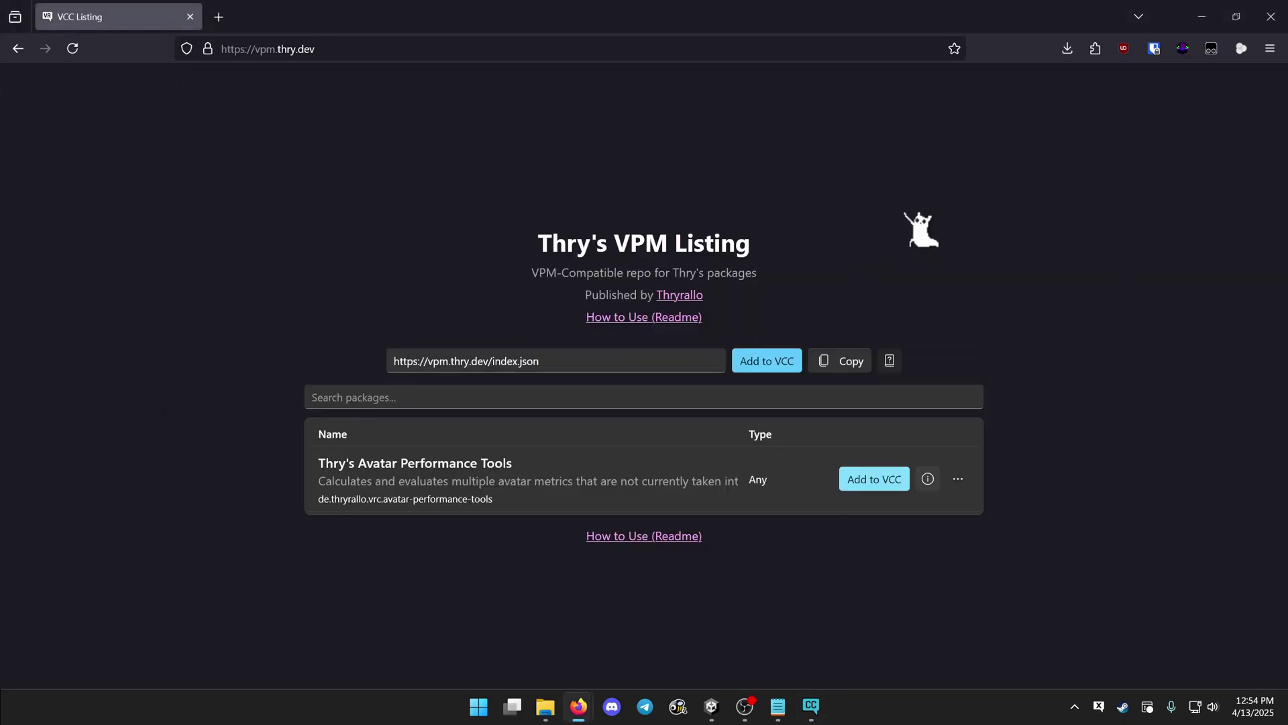
left_click(766, 362)
left_click(670, 163)
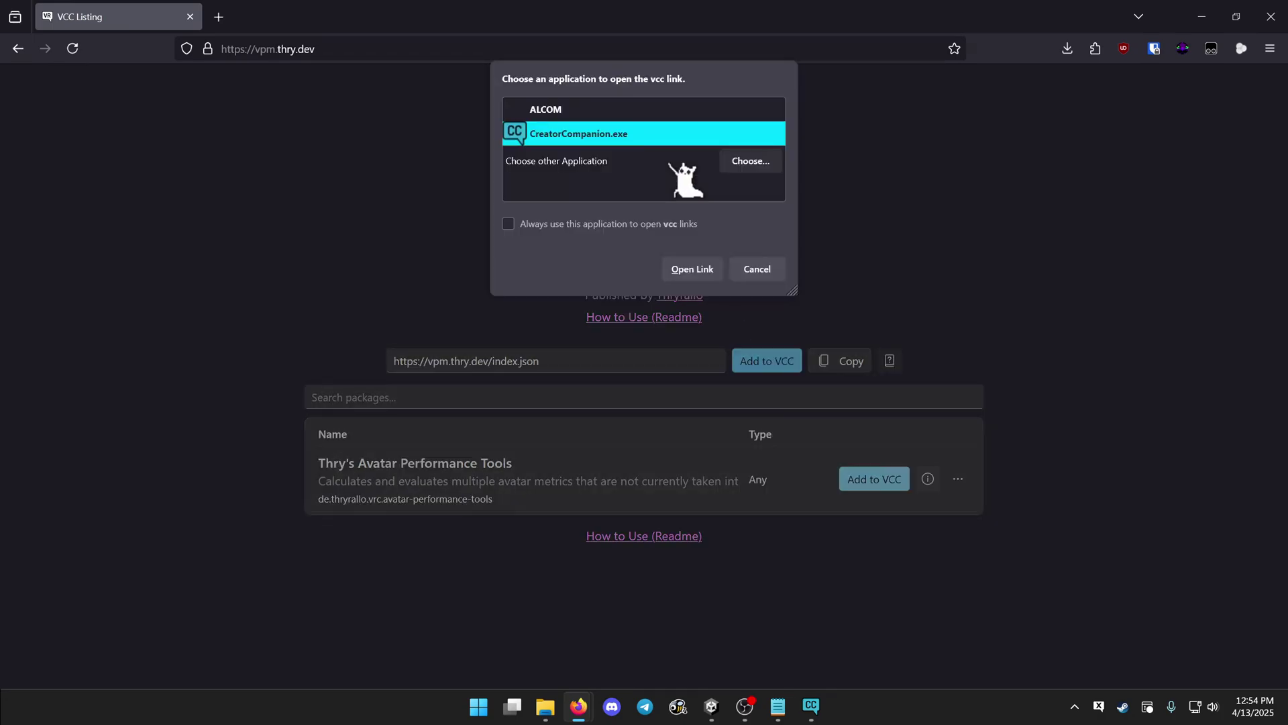
double_click(591, 143)
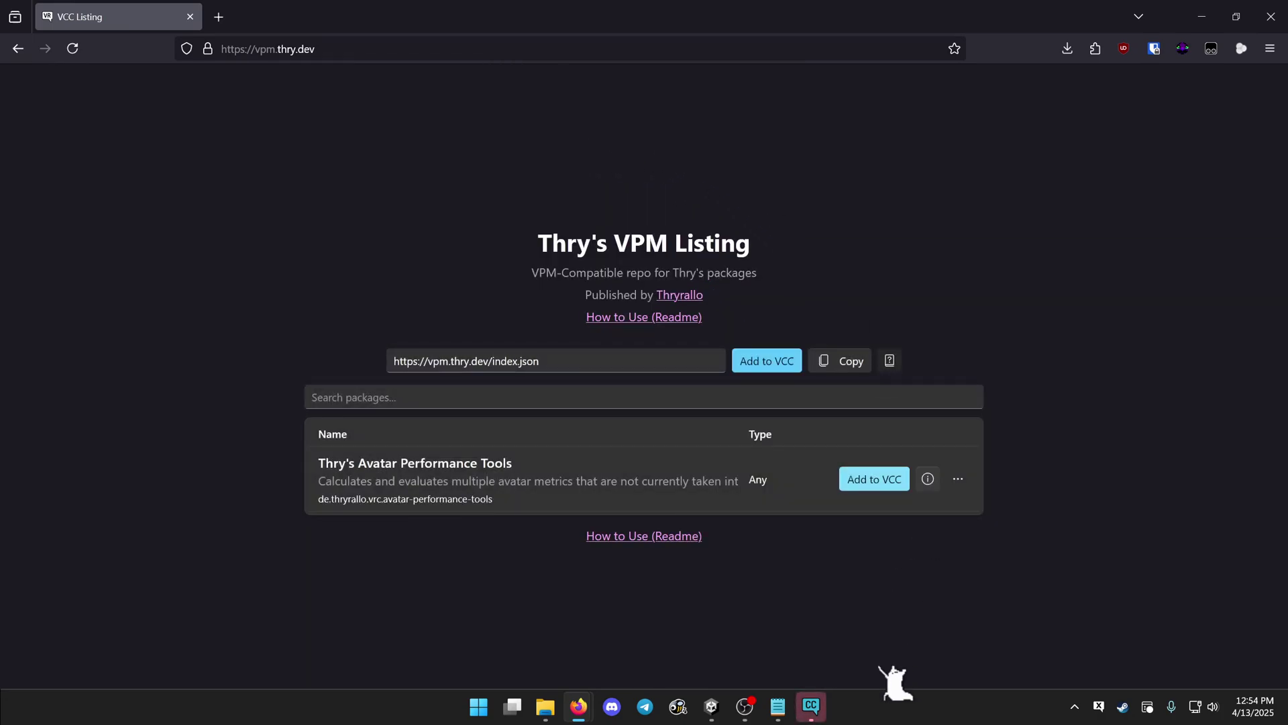
left_click(812, 706)
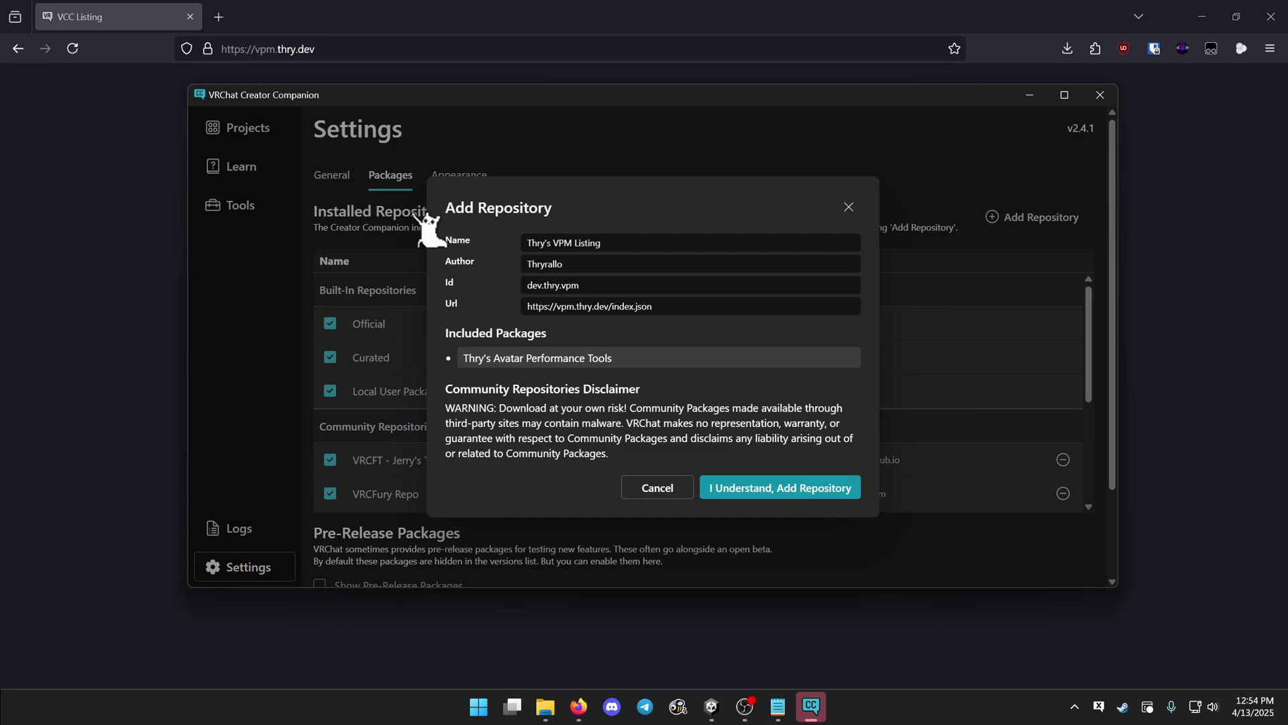
Step: Dismiss the confirmation and copy Thry's VPM Listing URL from the Firefox page
left_click(848, 212)
left_click(1236, 229)
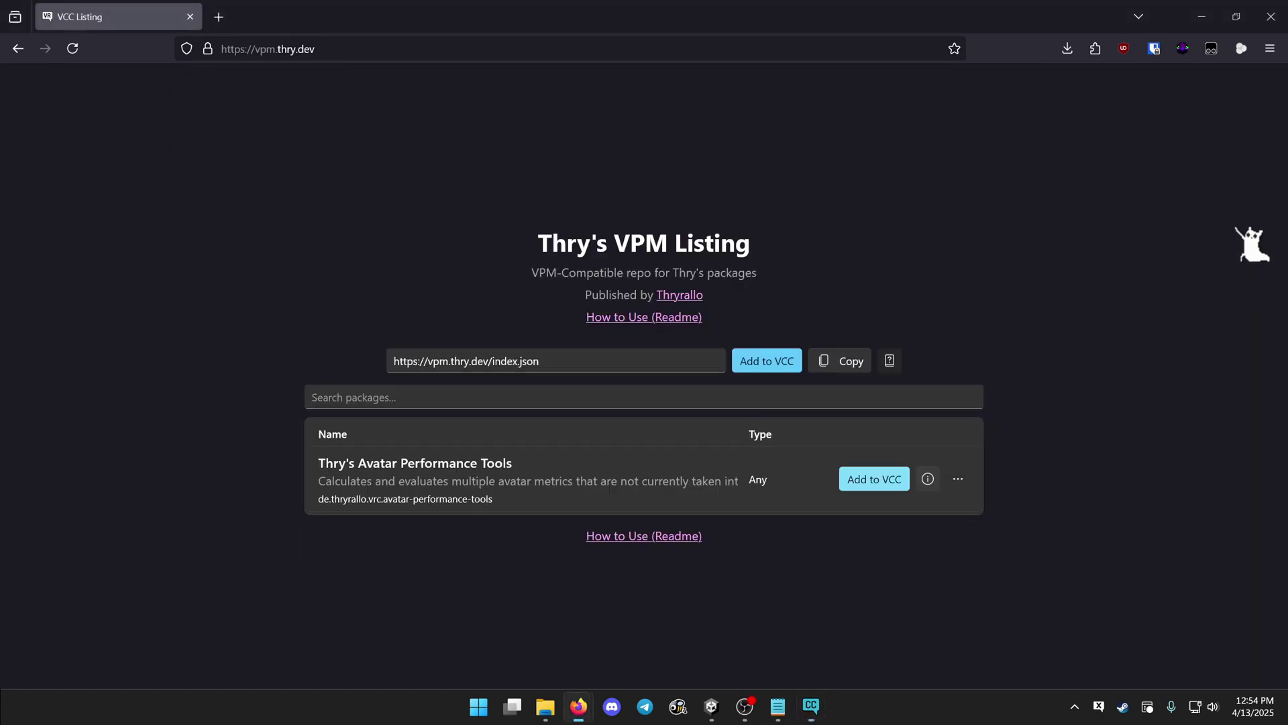
left_click(840, 356)
left_click(810, 704)
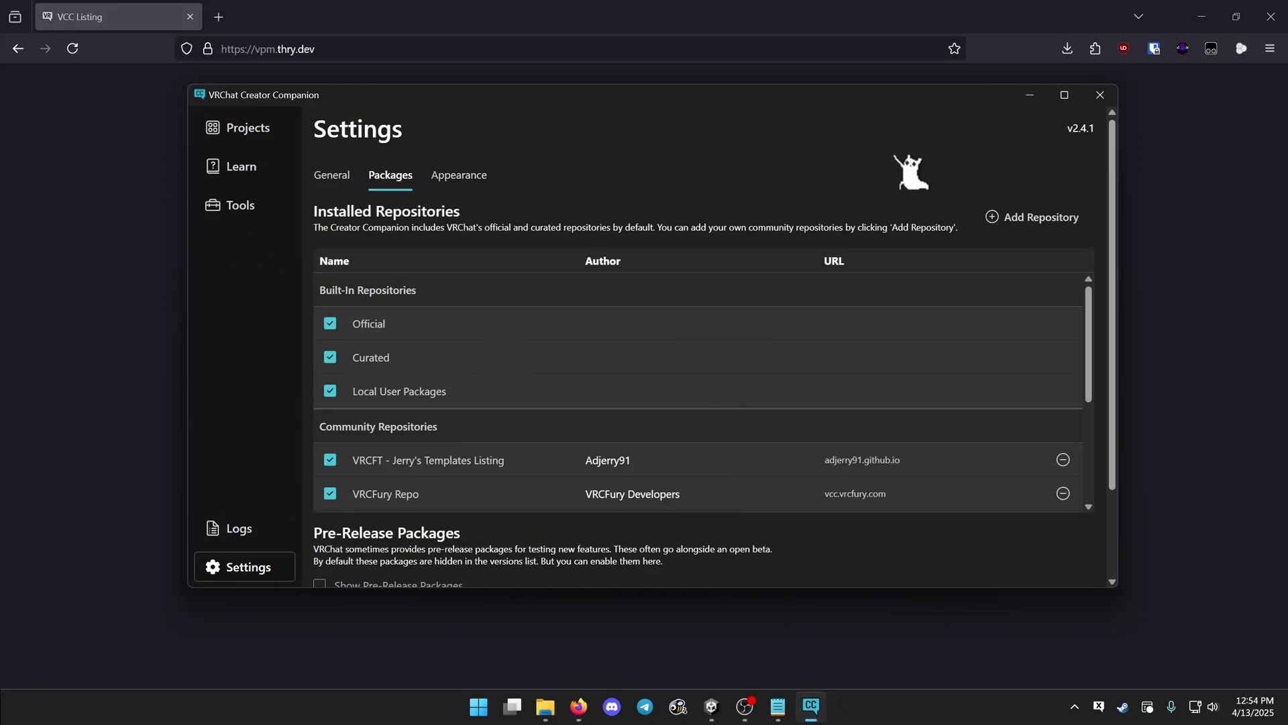
Step: Paste the listing URL into VCC's Add Repository and accept the disclaimer to add it
left_click(1028, 222)
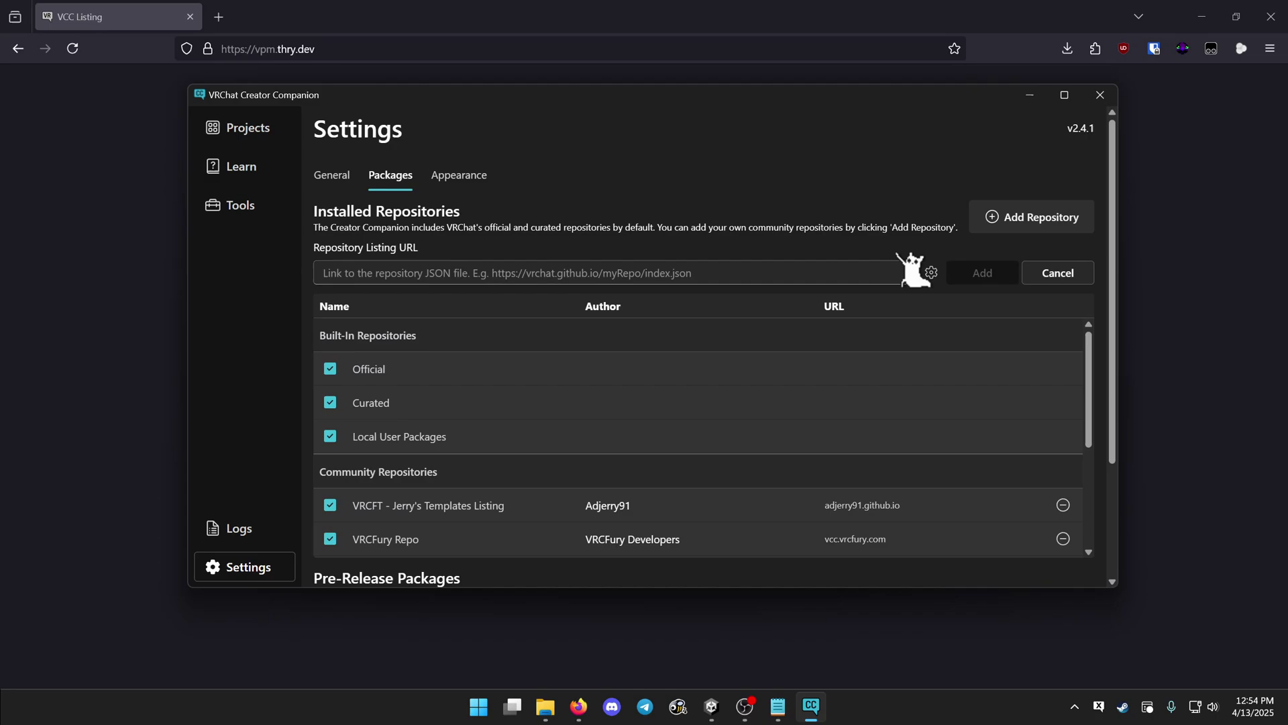
left_click(699, 274)
key("ctrl+v")
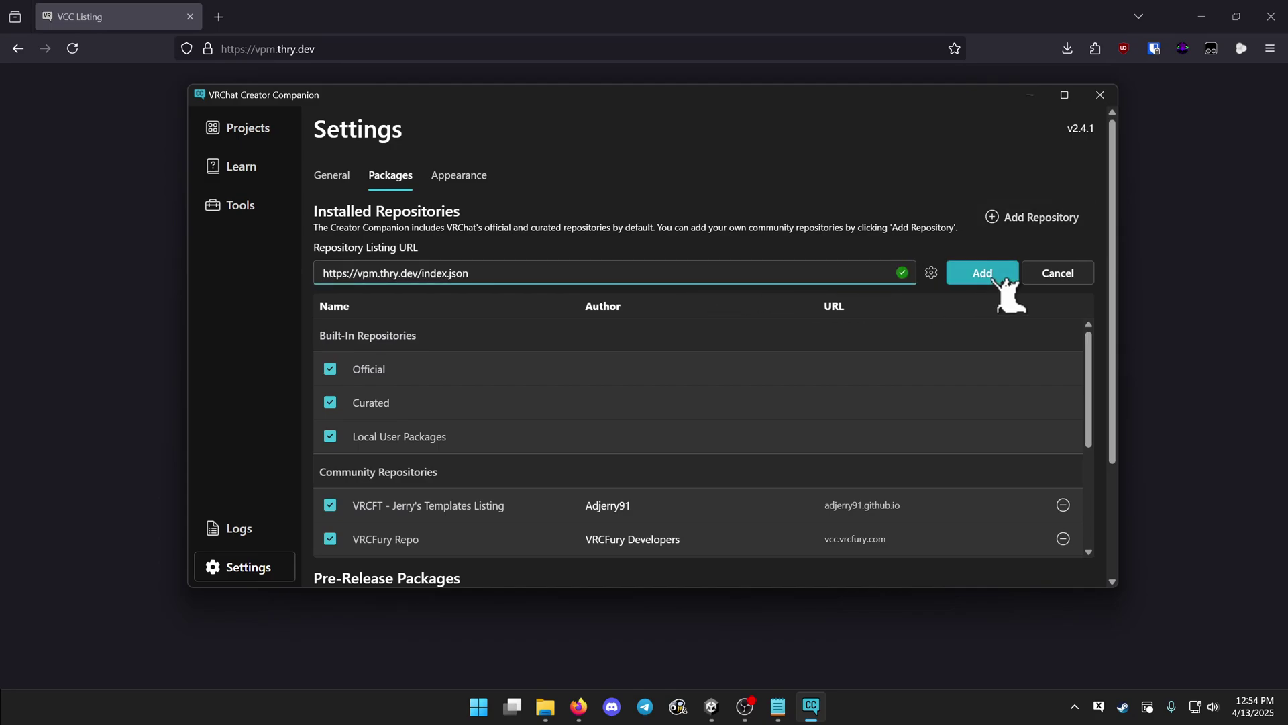
left_click(983, 273)
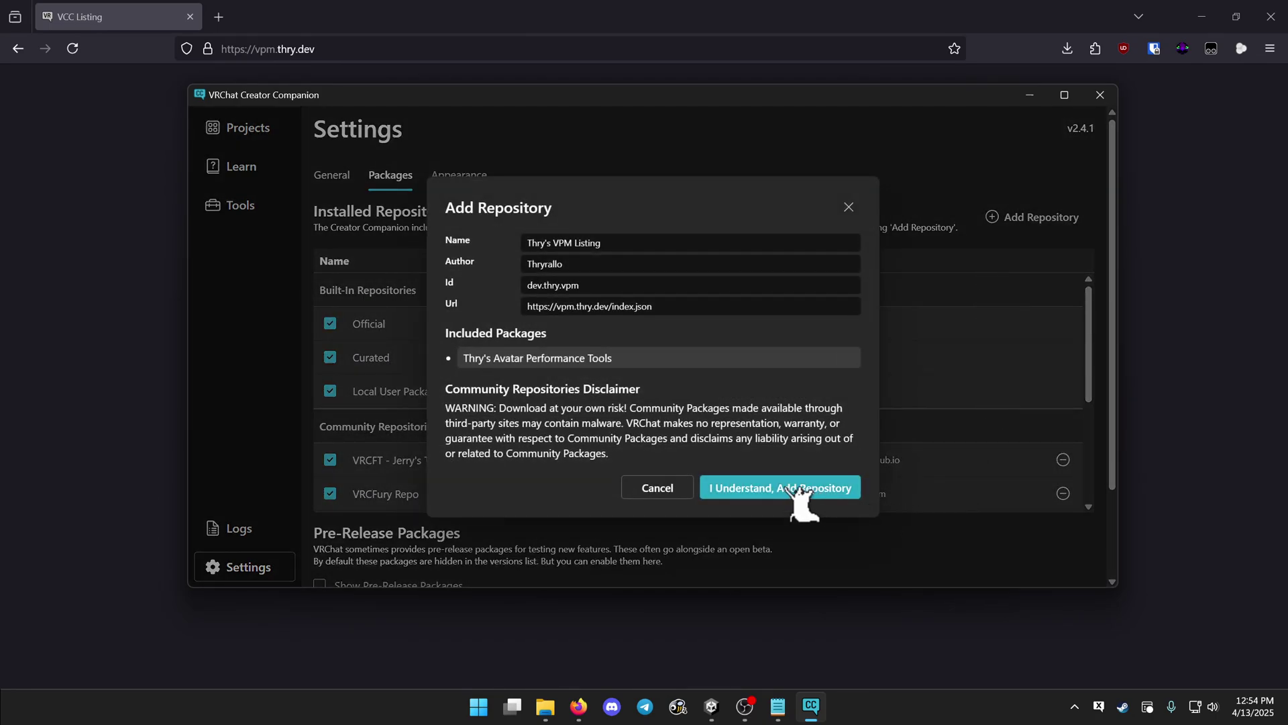
left_click(788, 488)
scroll(641, 352, "down", 5)
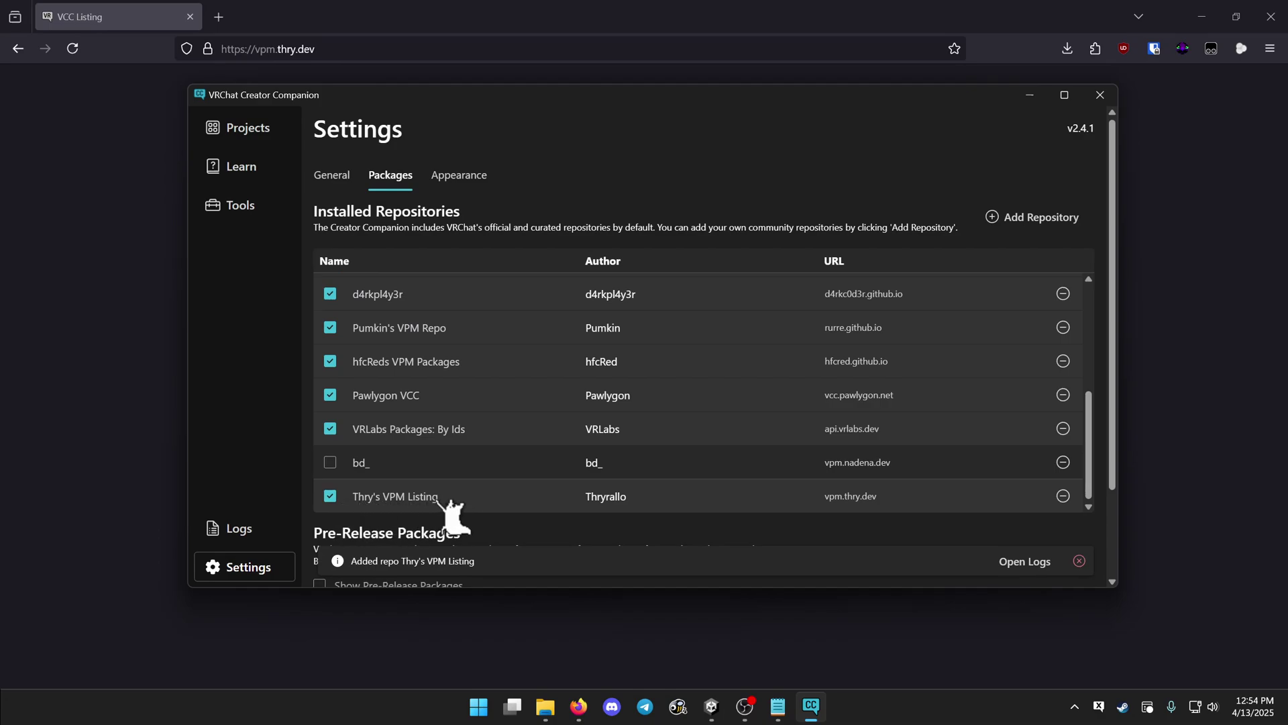
Step: Add Thry's Avatar Performance Tools 1.3.7 to KT_Vulper_2025_ver2.04 and bring its Unity editor forward
left_click(254, 133)
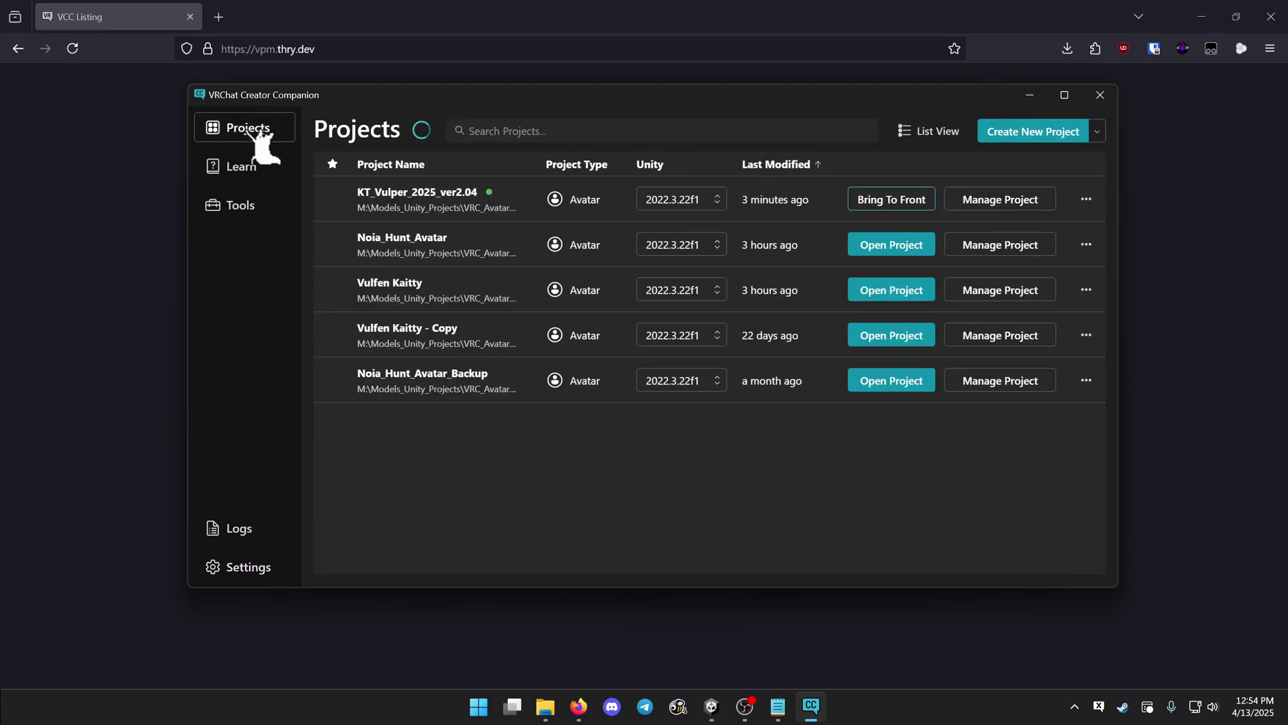
left_click(1020, 200)
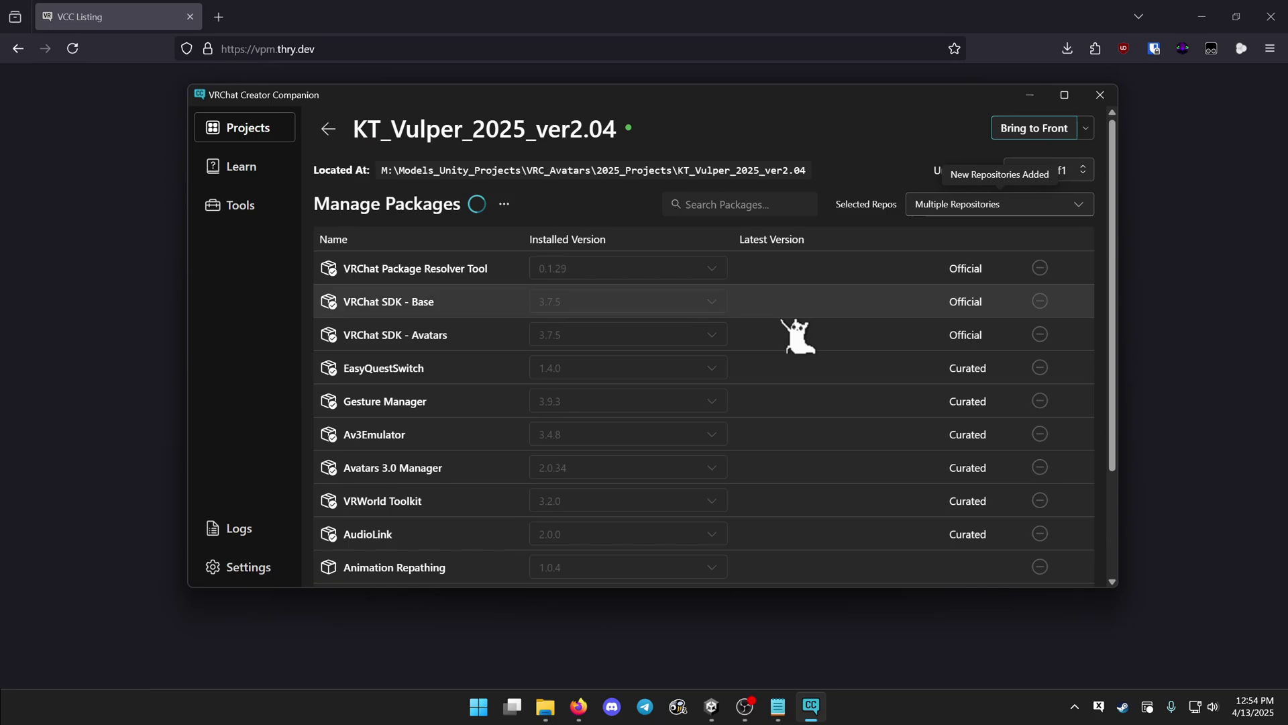
scroll(633, 348, "down", 5)
scroll(631, 347, "down", 1)
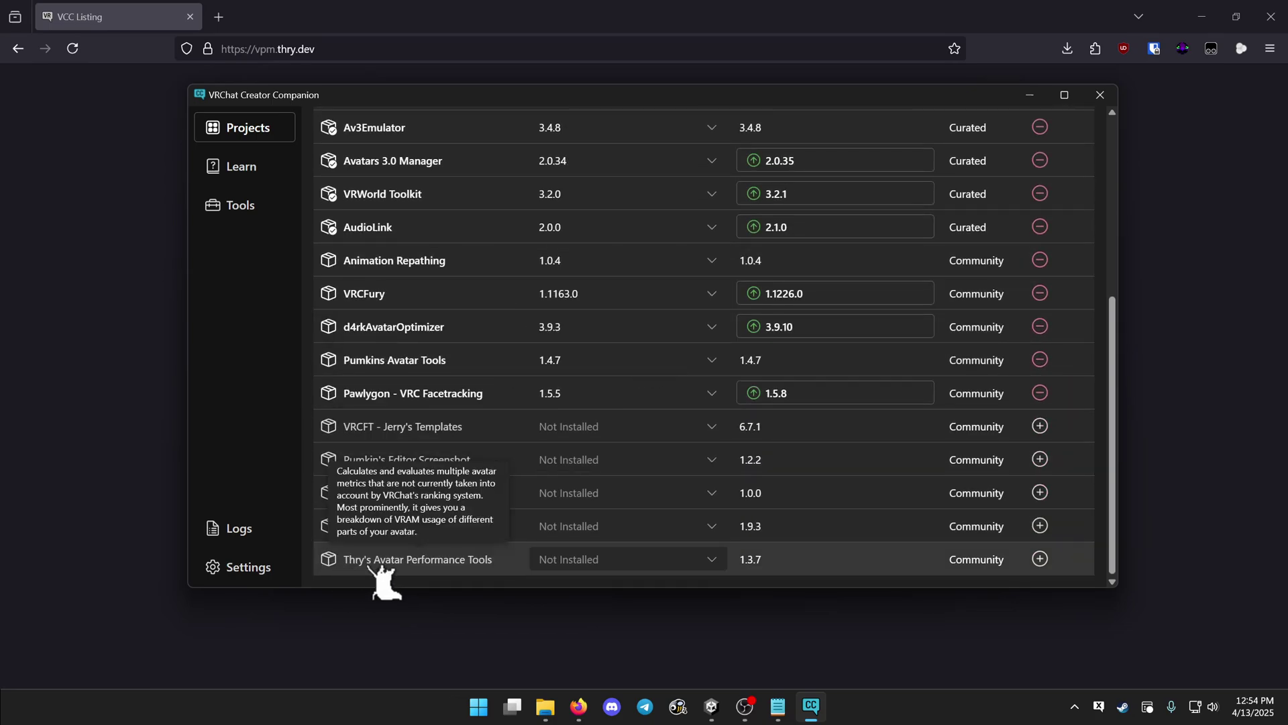
left_click(1040, 559)
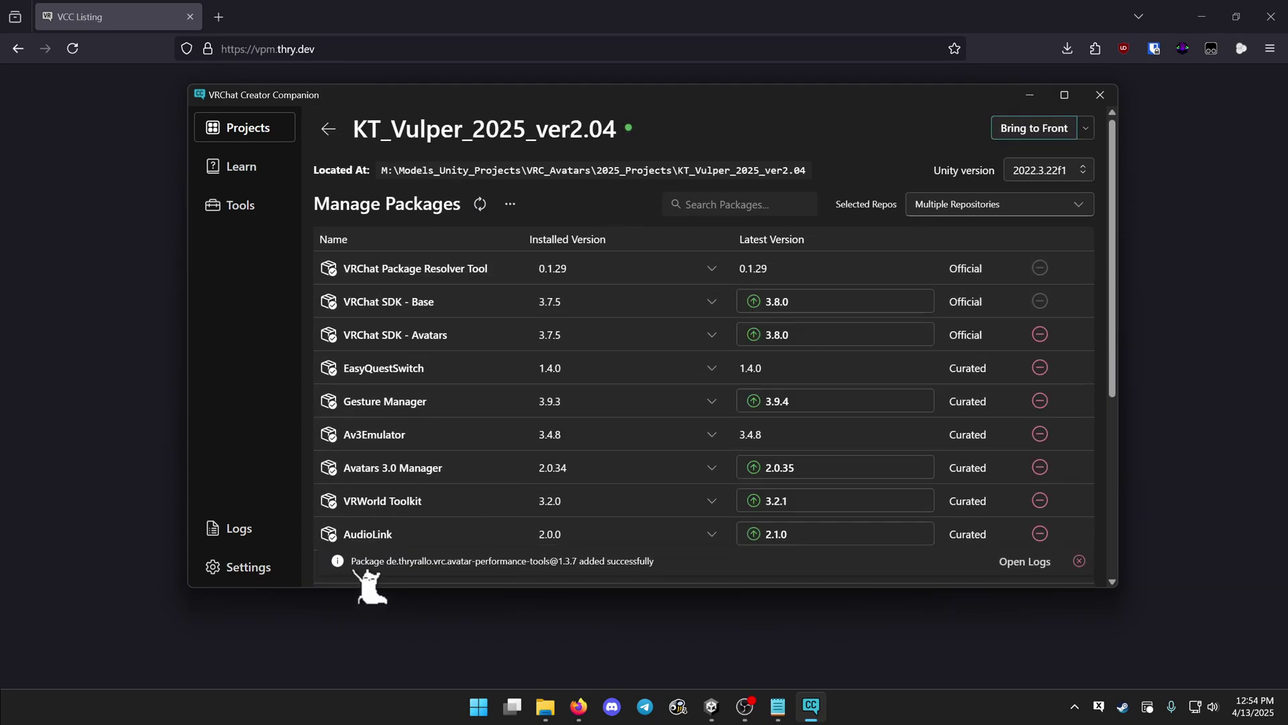
left_click(1026, 131)
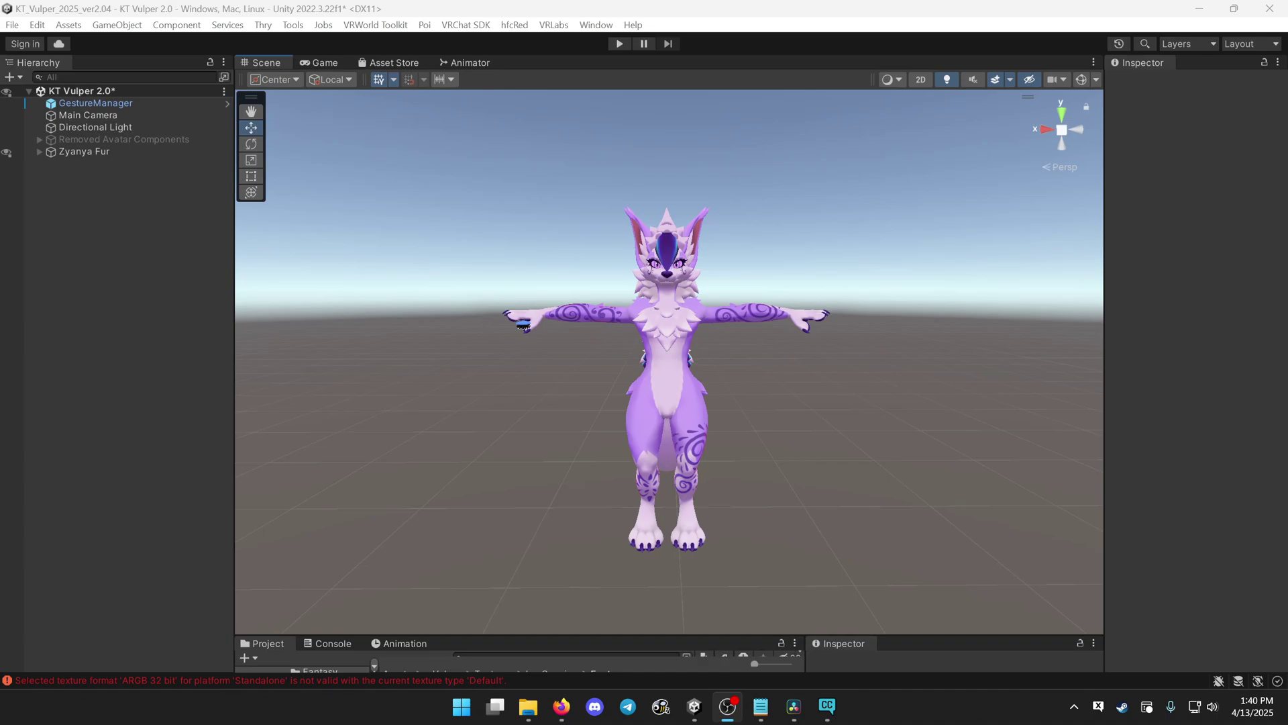
Step: Open Thry > Avatar > VRAM and drop Zyanya Fur into the Input field, showing 327.07 MiB of textures
left_click(273, 27)
mouse_move(303, 182)
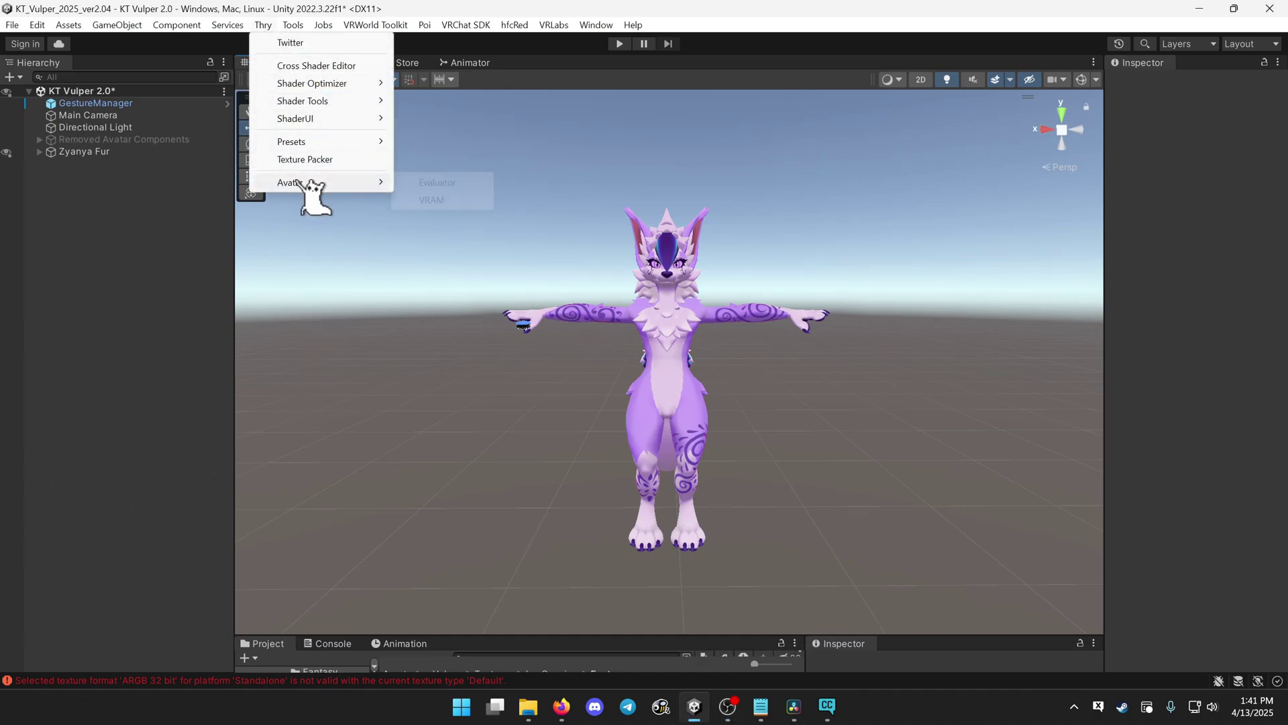
left_click(436, 200)
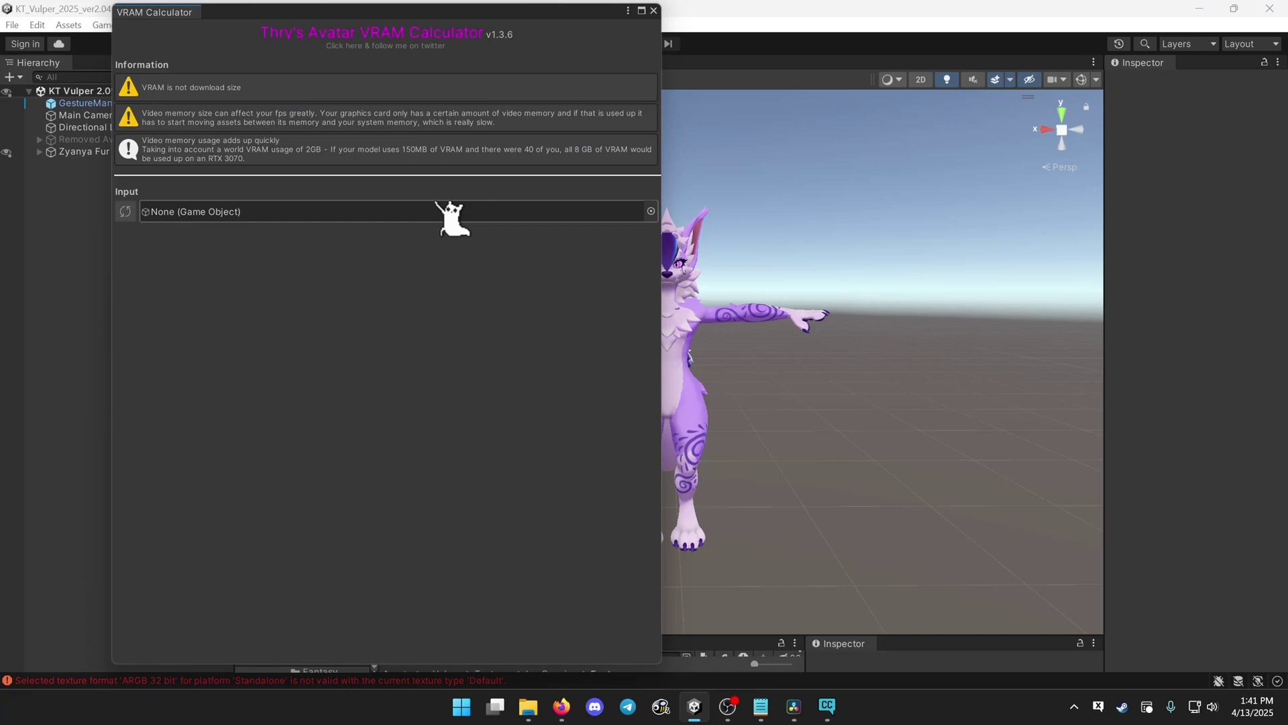
left_click_drag(368, 29, 449, 22)
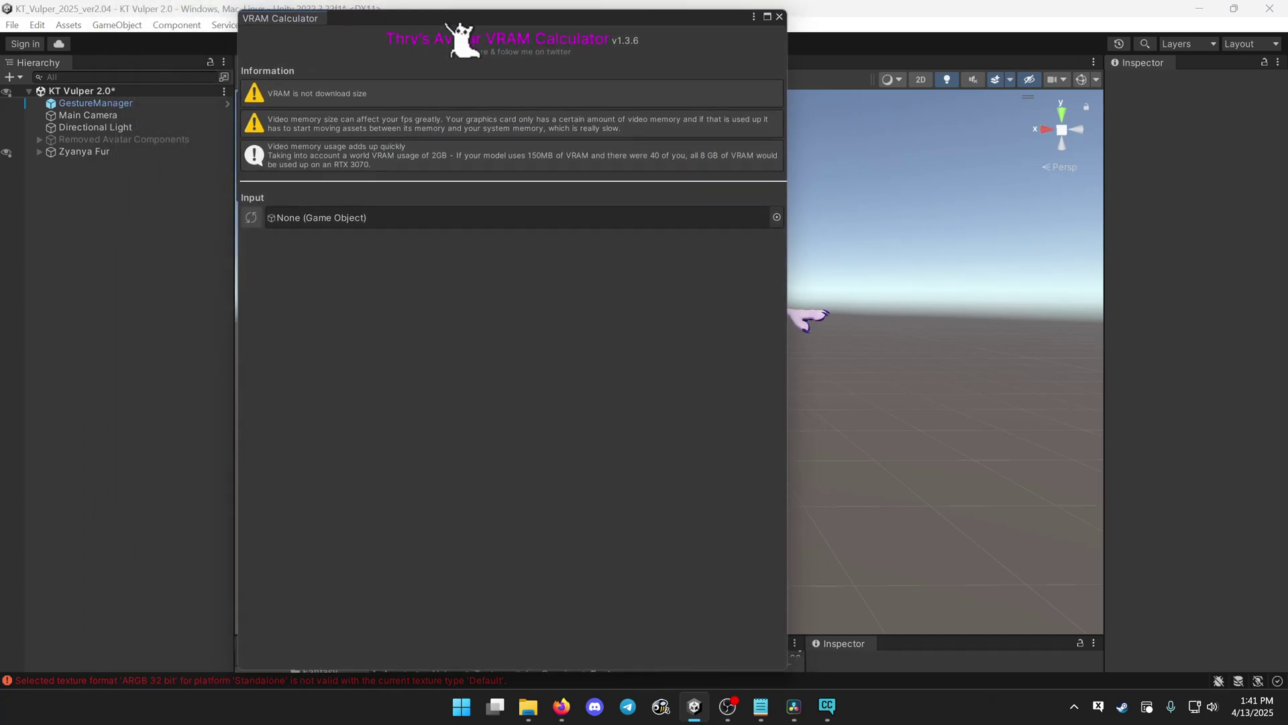
left_click_drag(94, 153, 361, 224)
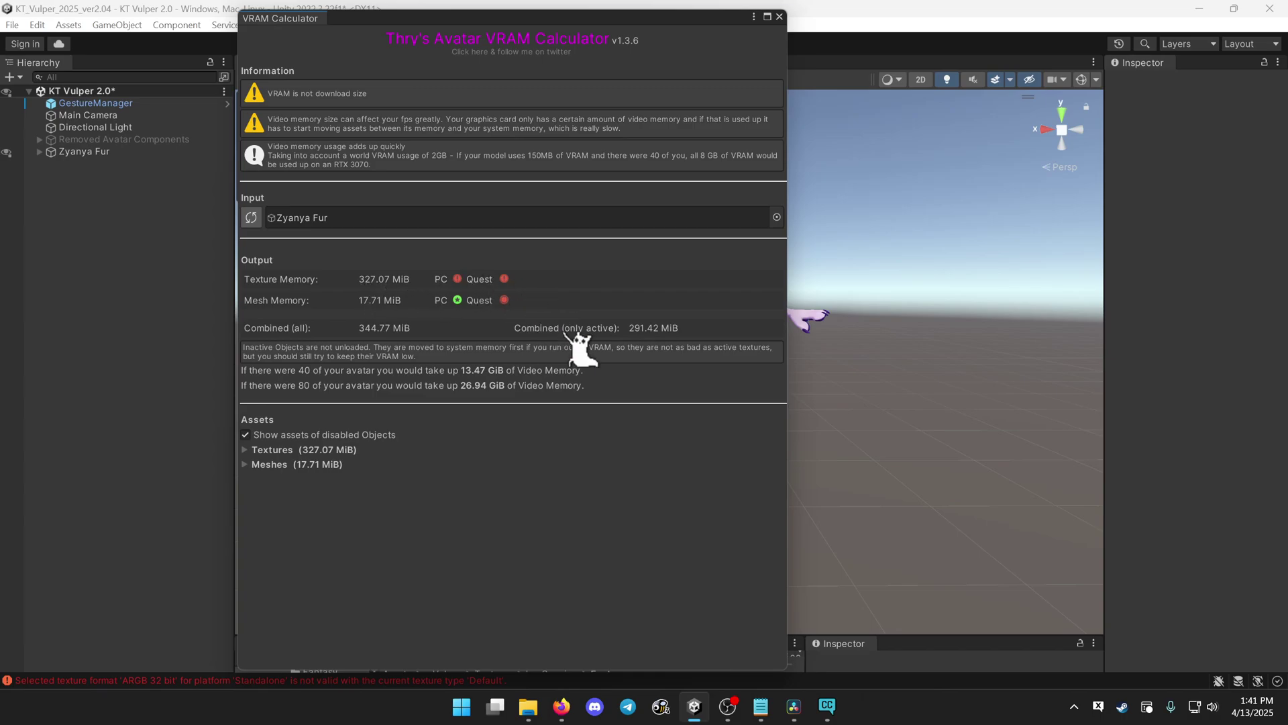
Step: Expand the Textures list and set Vulper_Fur_BaseColor to 2048, dropping it to 5.33 MiB
left_click(313, 450)
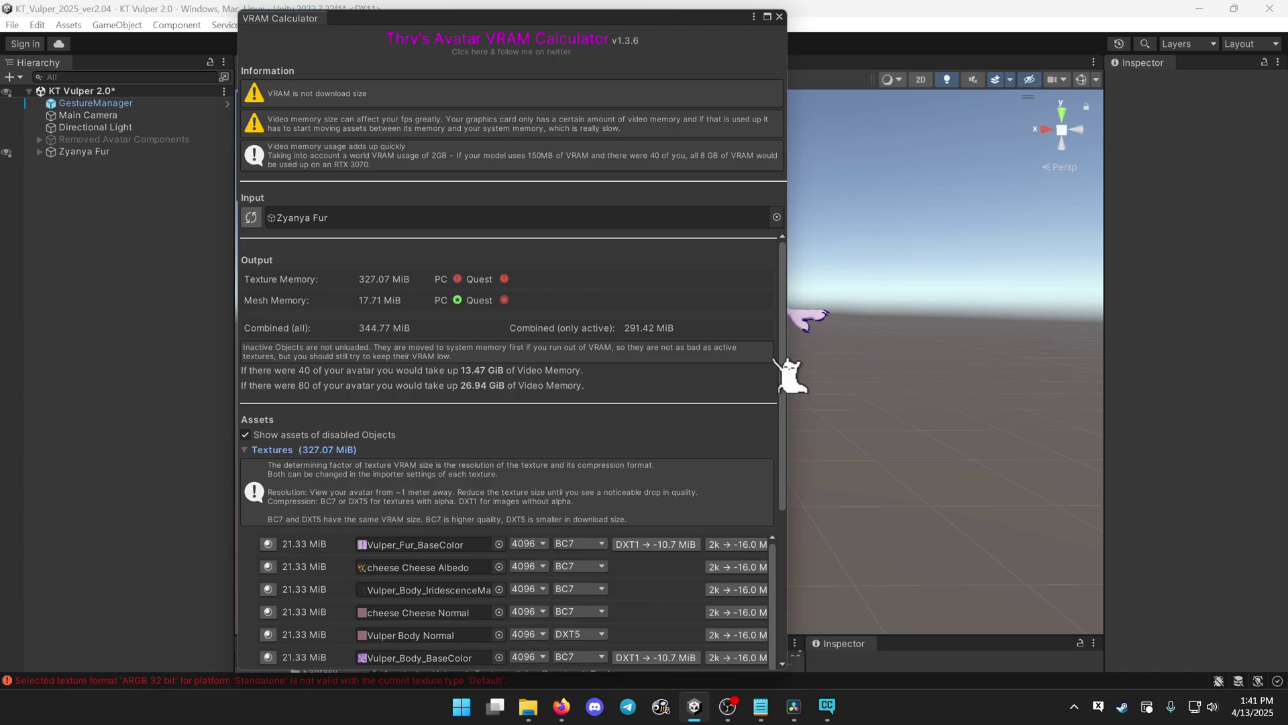
left_click_drag(782, 362, 779, 525)
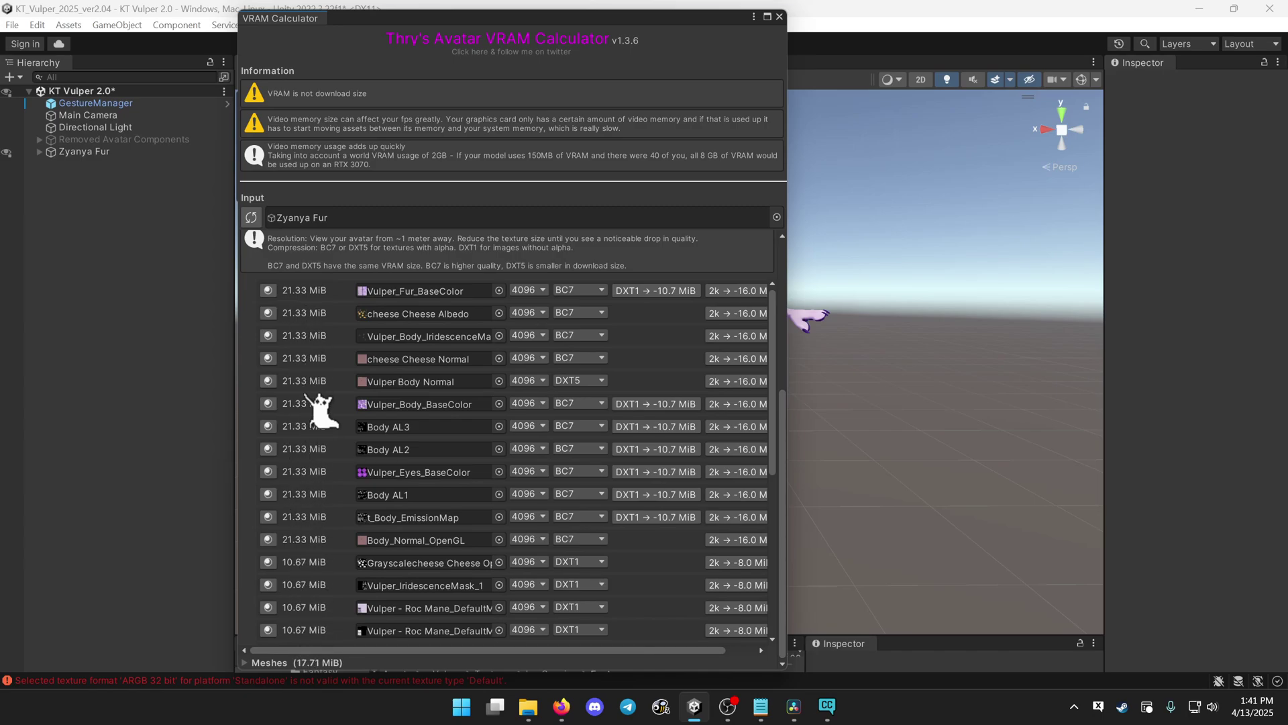
left_click(533, 291)
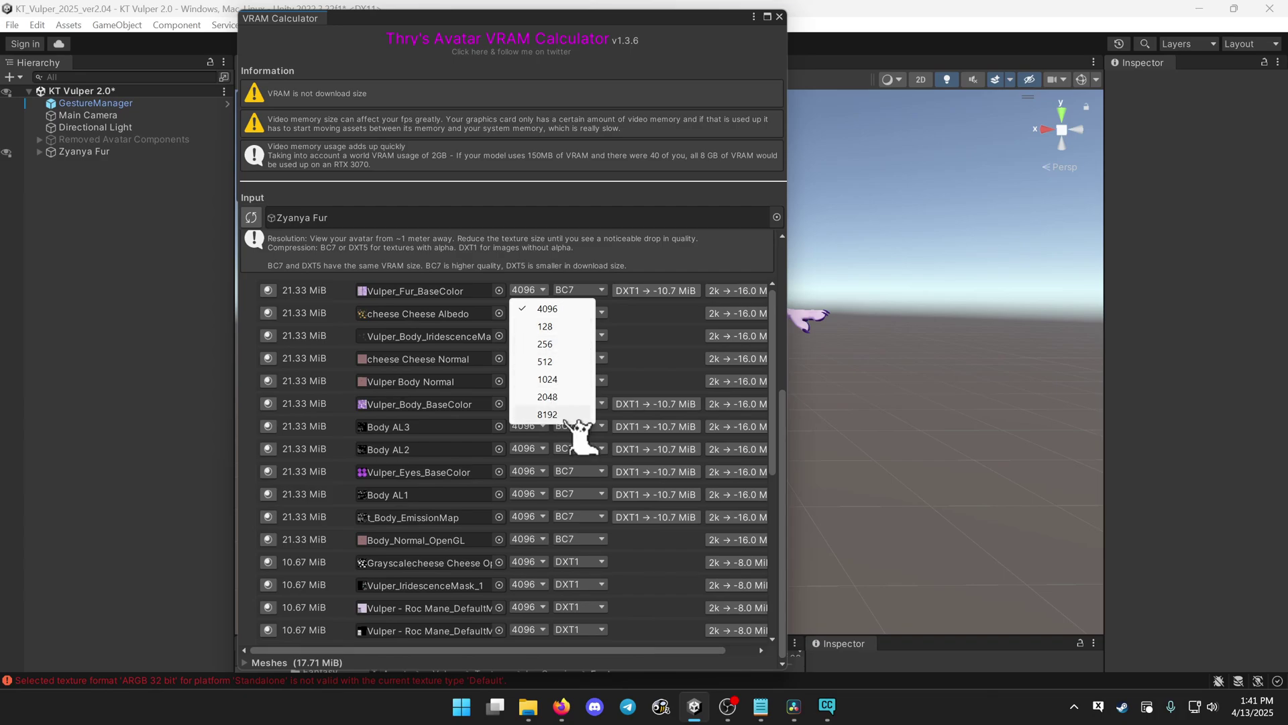
left_click(548, 397)
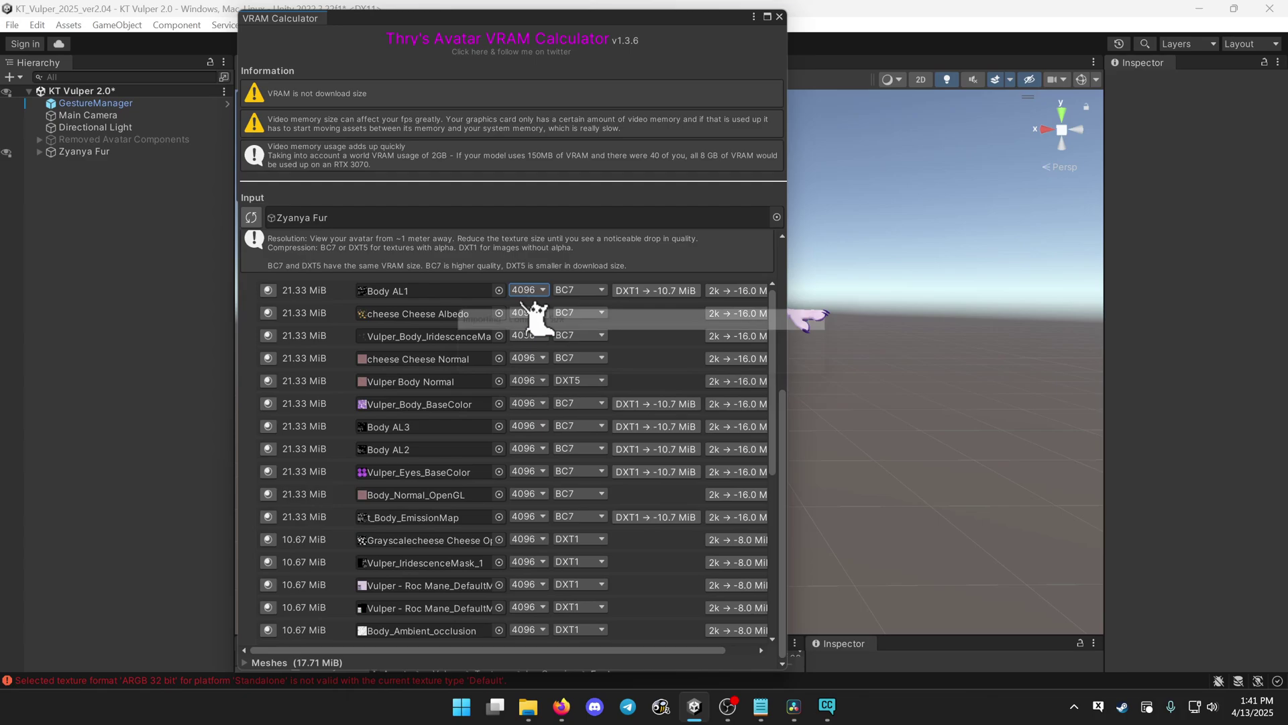
scroll(445, 466, "down", 3)
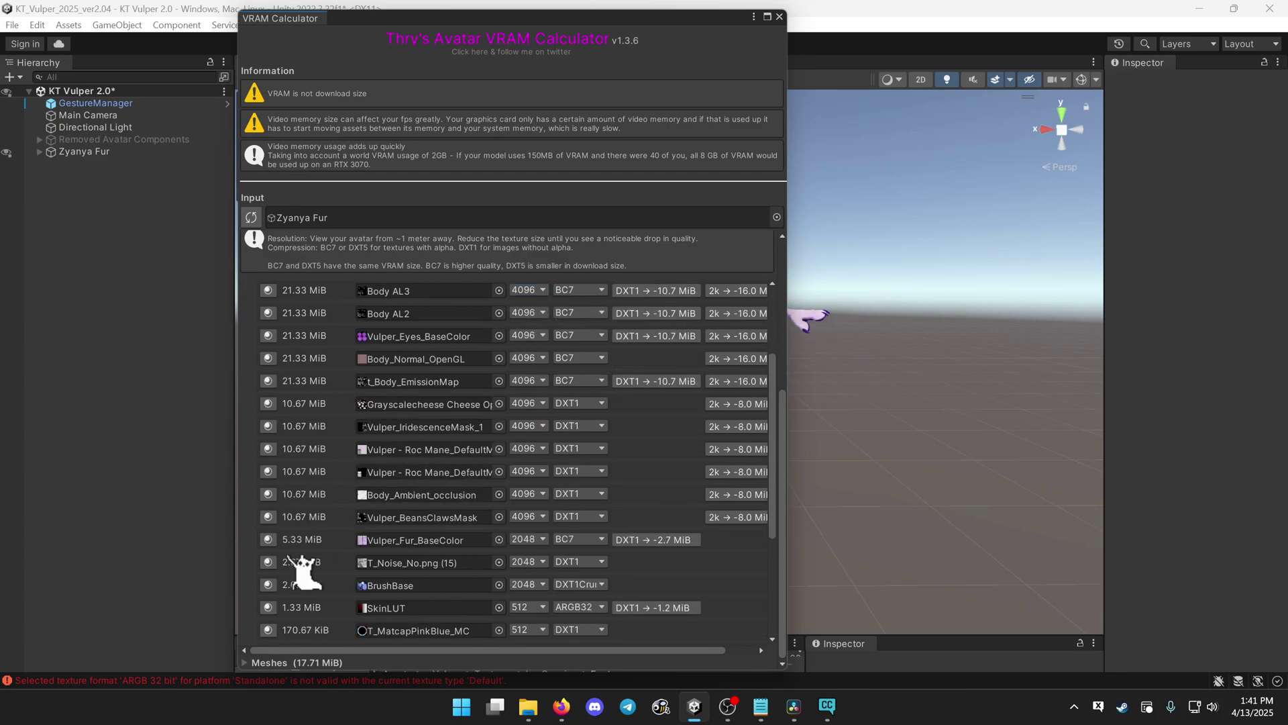
scroll(311, 545, "up", 4)
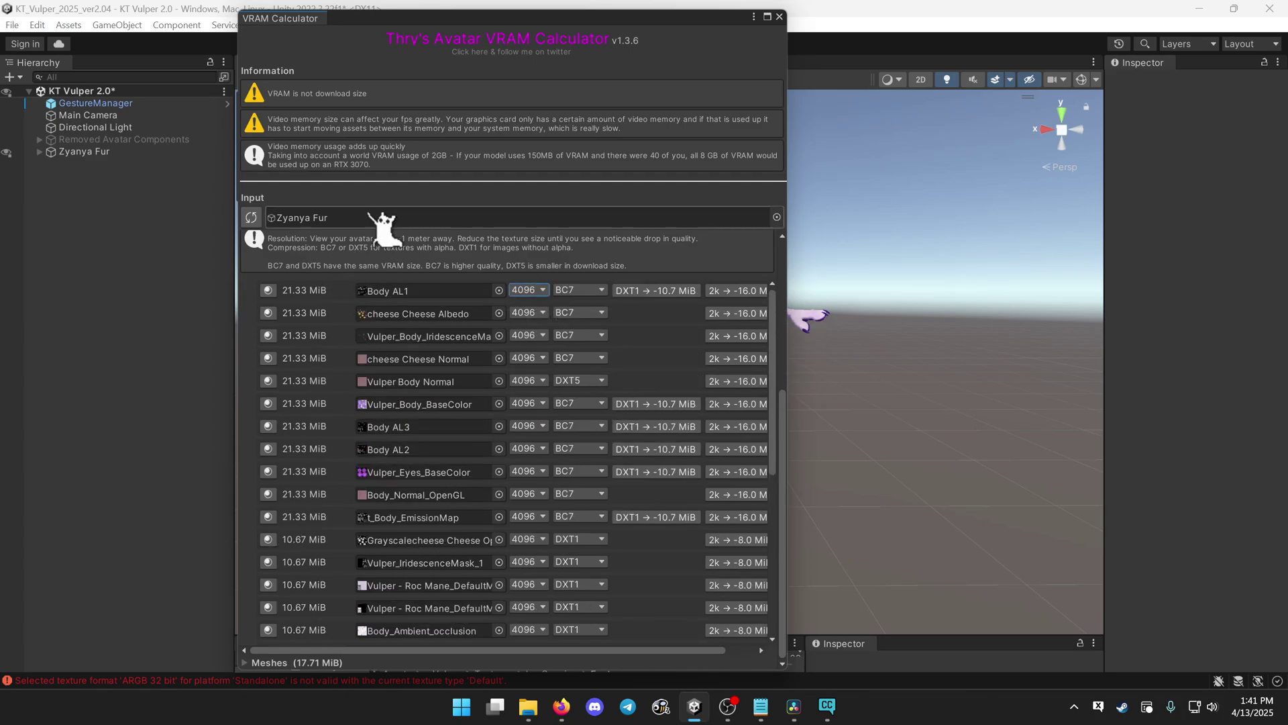
Step: Drag the VRAM Calculator window to the left, clearing space for the Scene view
left_click_drag(414, 21, 532, 45)
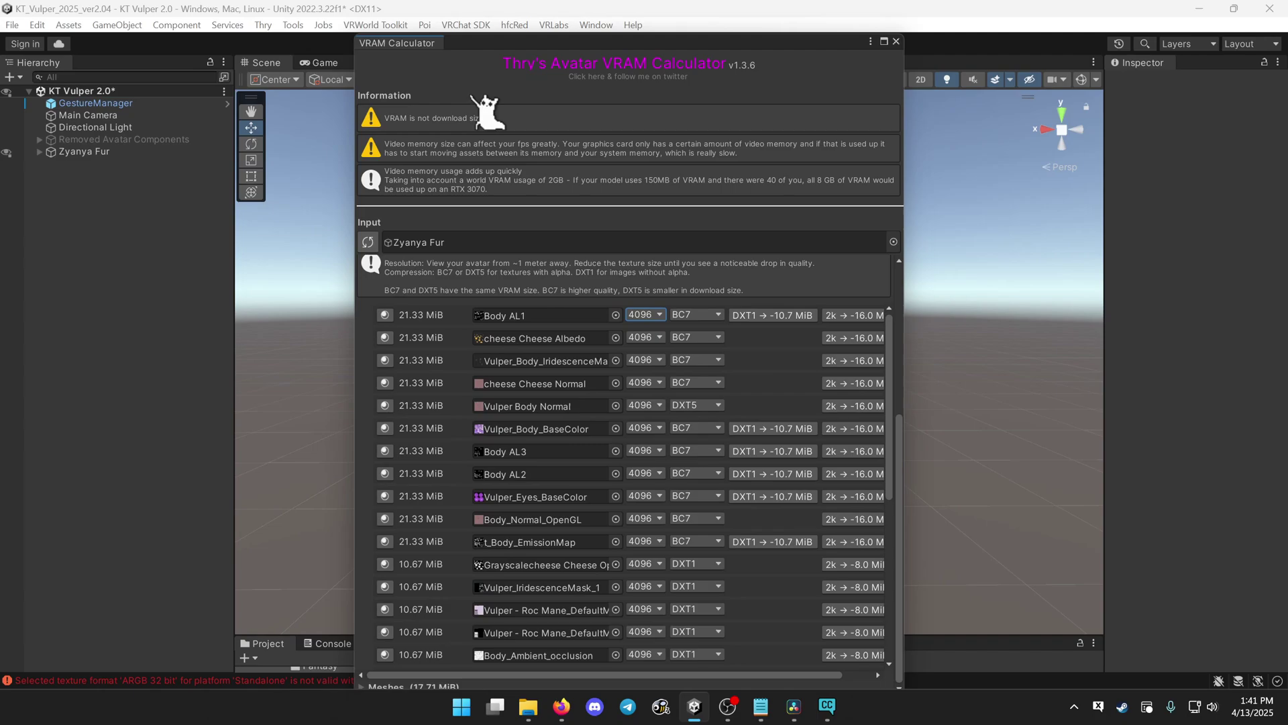
left_click_drag(237, 350, 468, 383)
left_click_drag(568, 46, 331, 26)
Step: Zoom and pan the Scene view so the avatar is framed beside the texture list
mouse_move(811, 358)
middle_mouse_down()
mouse_move(865, 363)
mouse_move(880, 380)
mouse_move(860, 374)
middle_mouse_up()
scroll(856, 336, "up", 5)
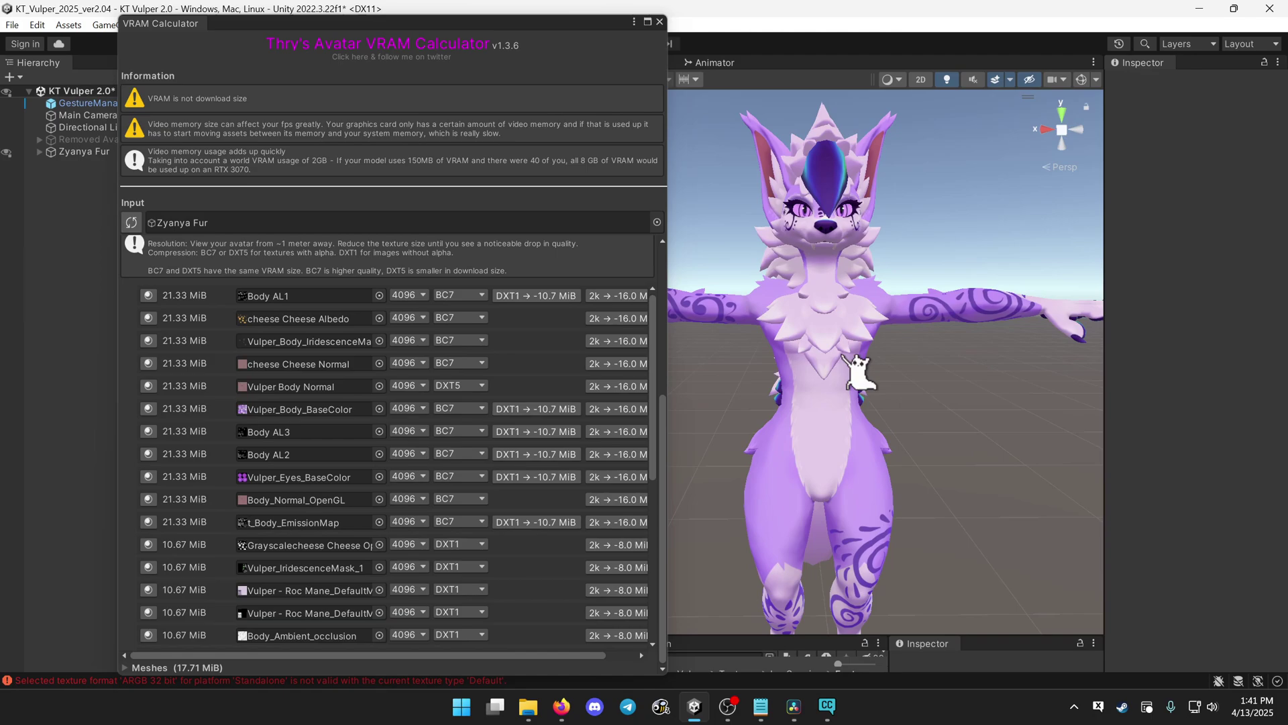
scroll(859, 374, "up", 1)
right_click_drag(856, 370, 839, 362)
mouse_move(839, 362)
middle_mouse_down()
mouse_move(845, 376)
mouse_move(877, 307)
mouse_move(854, 318)
middle_mouse_up()
right_click_drag(854, 318, 859, 314)
mouse_move(859, 313)
middle_mouse_down()
mouse_move(848, 362)
mouse_move(860, 348)
mouse_move(852, 308)
mouse_move(855, 346)
middle_mouse_up()
mouse_move(844, 401)
right_mouse_down()
mouse_move(877, 398)
mouse_move(852, 400)
right_mouse_up()
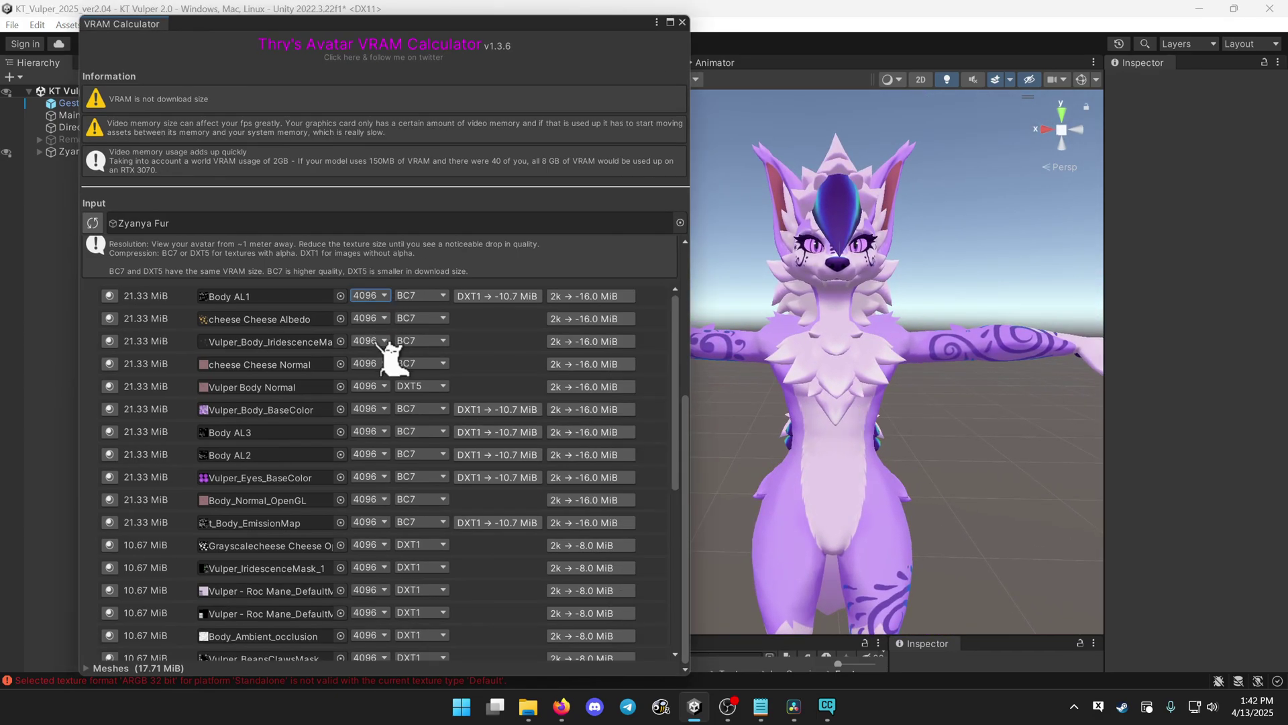
scroll(460, 393, "down", 5)
scroll(504, 489, "up", 5)
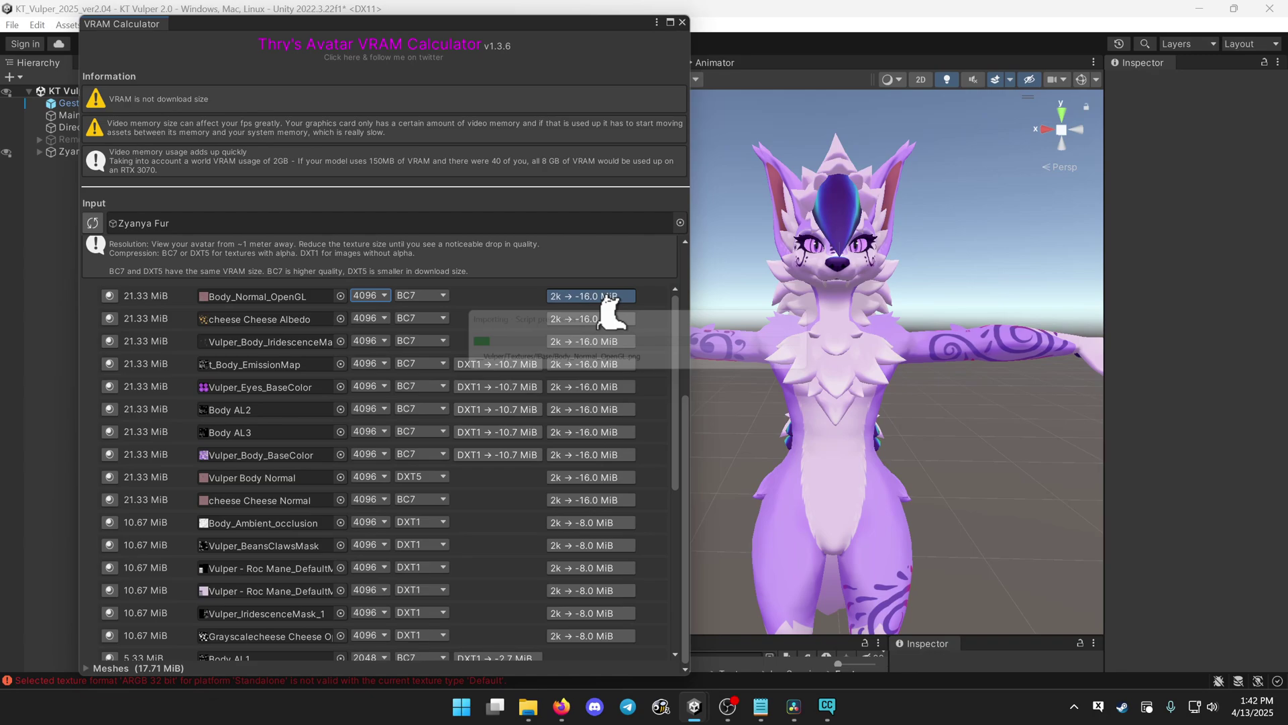
Step: Halve Body AL1, cheese Cheese Albedo and the body iridescence mask to 2048, then inspect the head
left_click(605, 297)
left_click(609, 297)
left_click(609, 298)
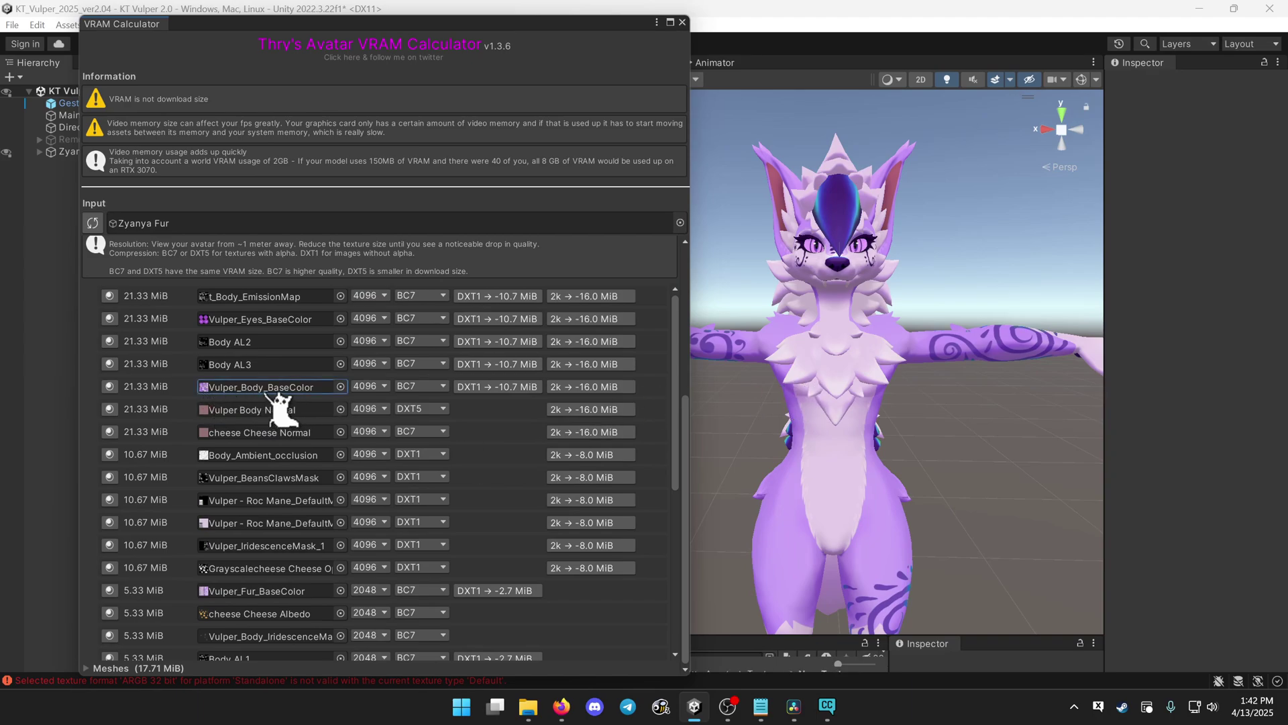
scroll(834, 426, "up", 3)
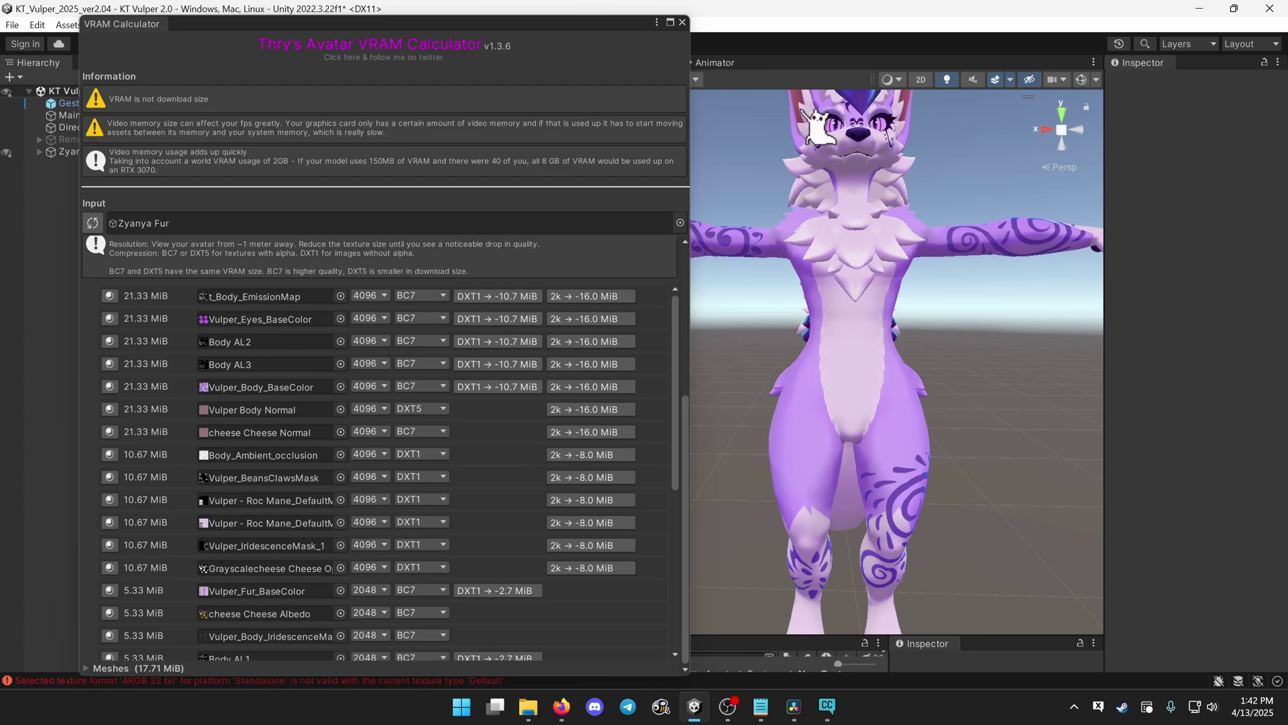
middle_click_drag(853, 165, 869, 345)
scroll(881, 342, "up", 4)
left_click_drag(881, 343, 920, 330, "alt")
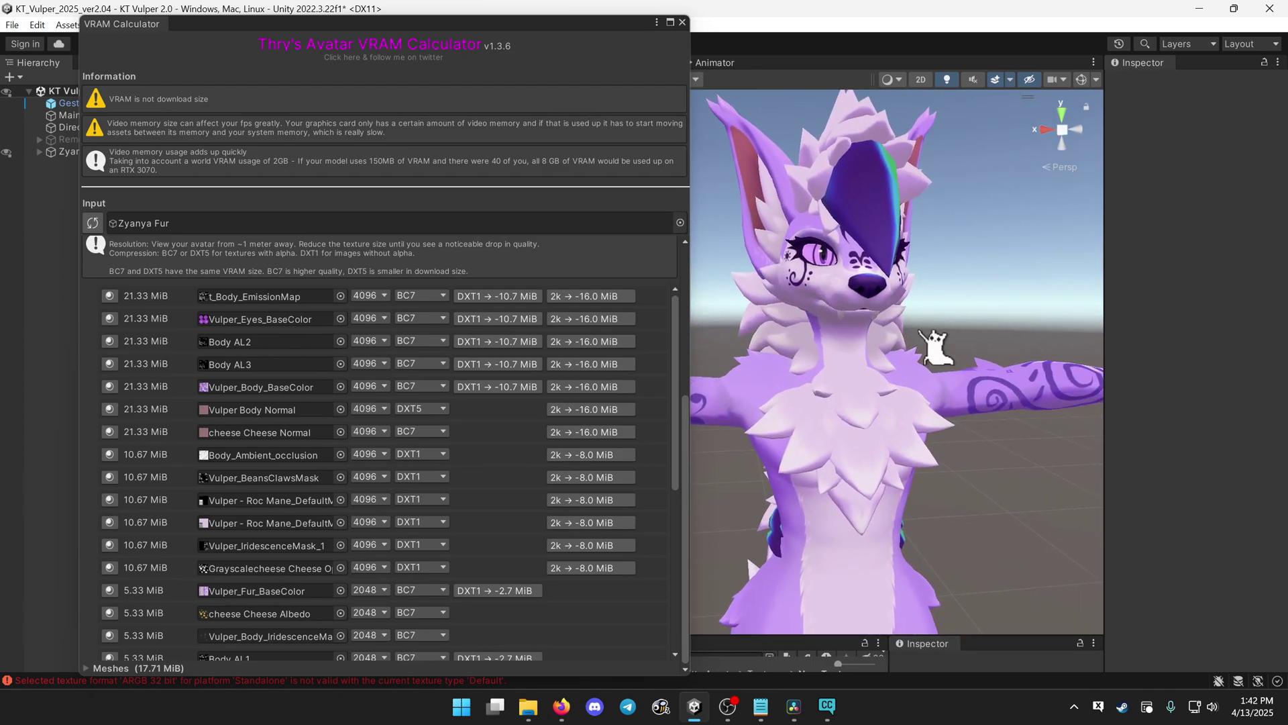
scroll(840, 359, "up", 5)
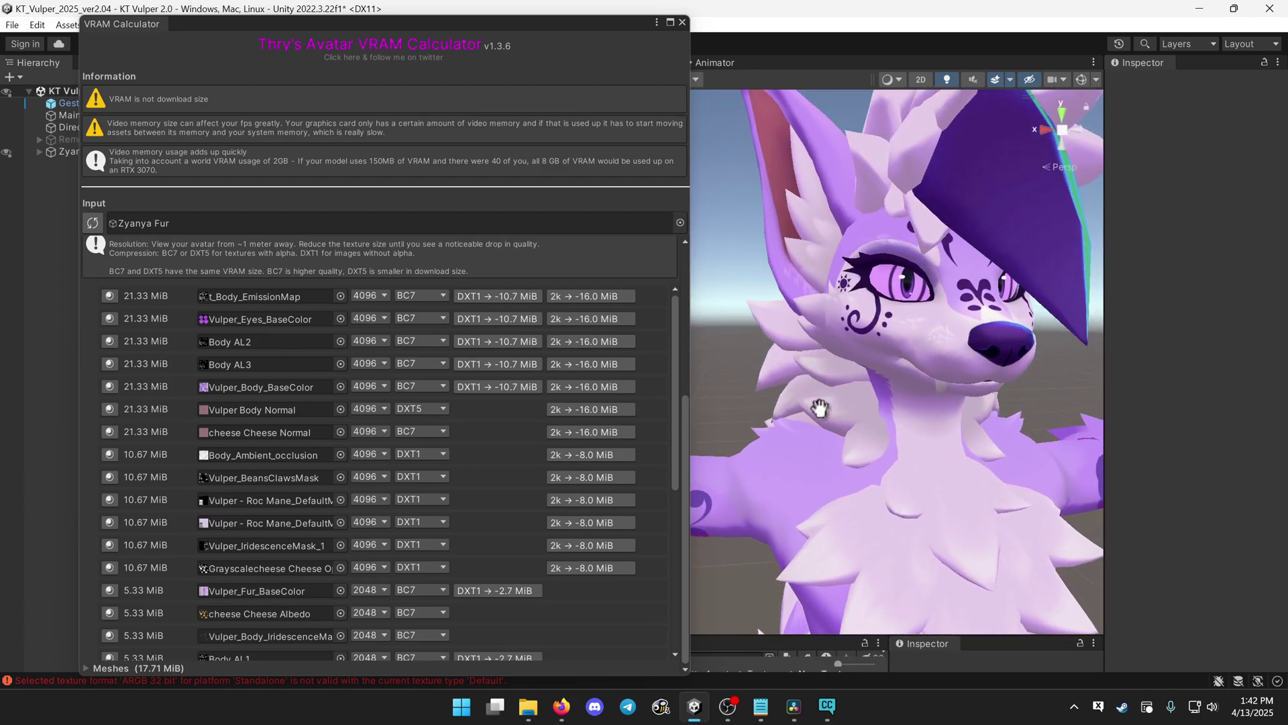
middle_click_drag(820, 408, 817, 415)
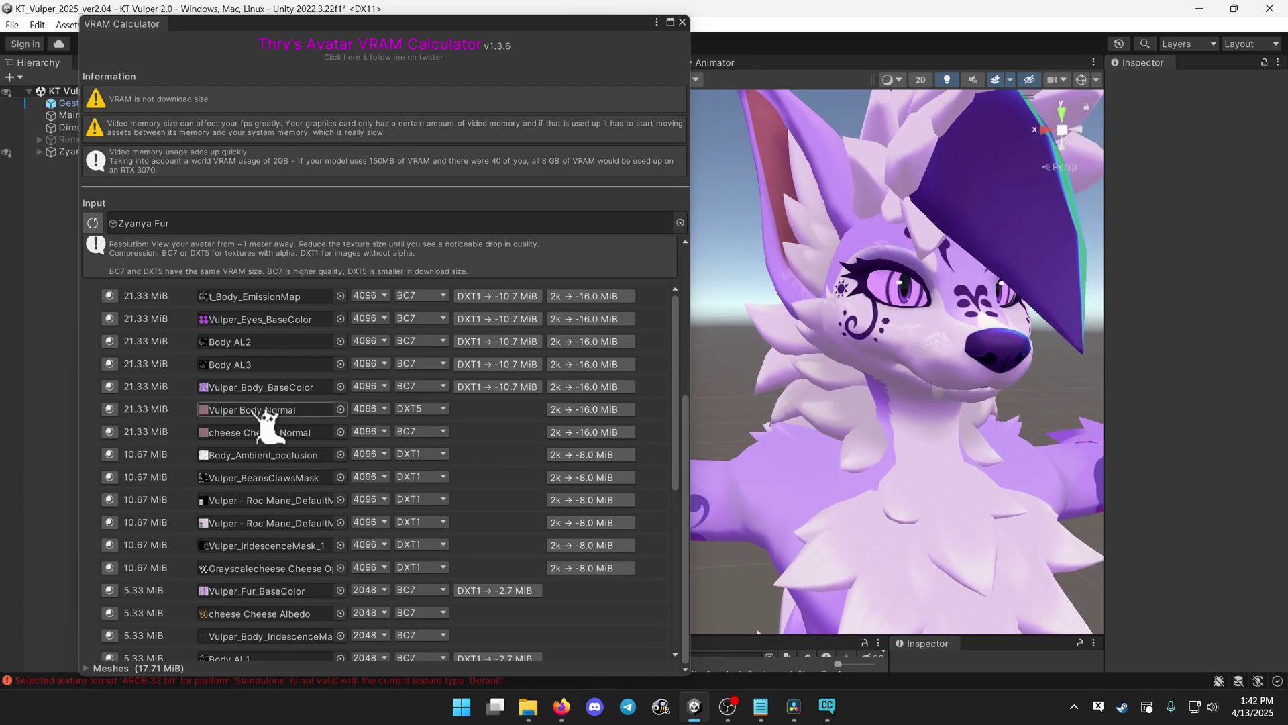
Step: Halve Vulper_Body_BaseColor to 2048 (5.33 MiB) and reframe the whole avatar
left_click(582, 390)
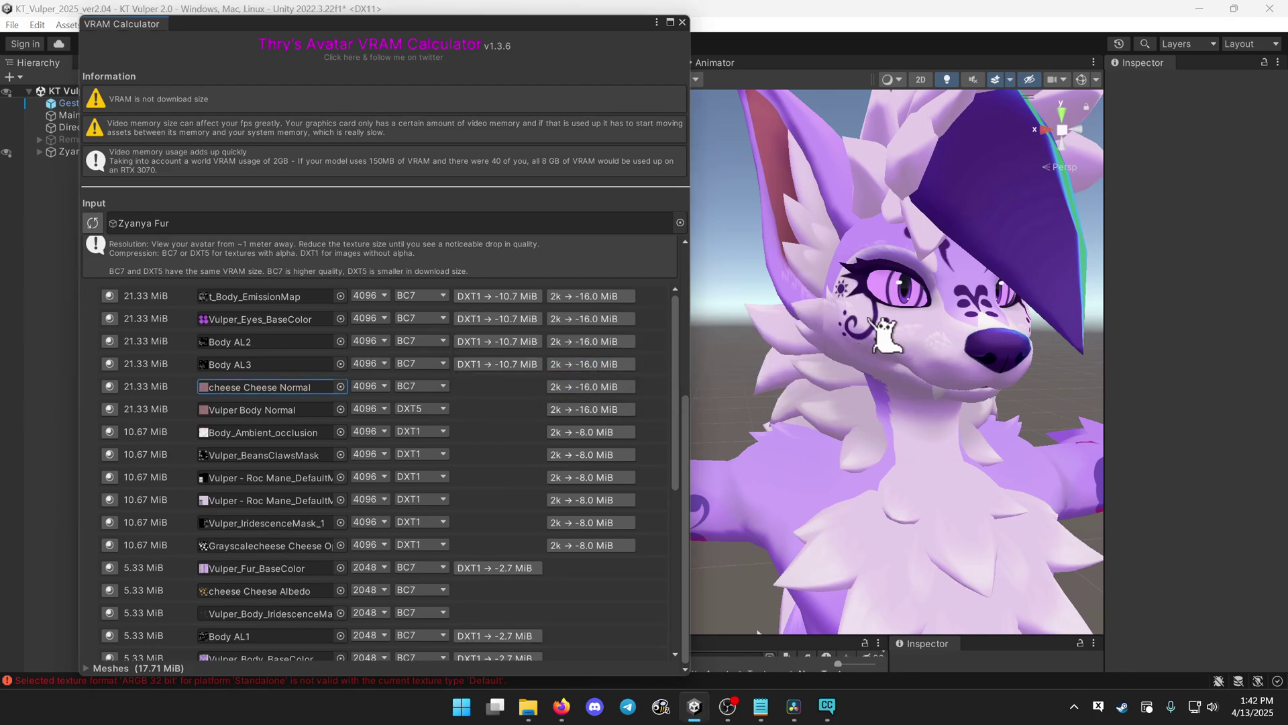
scroll(397, 452, "down", 5)
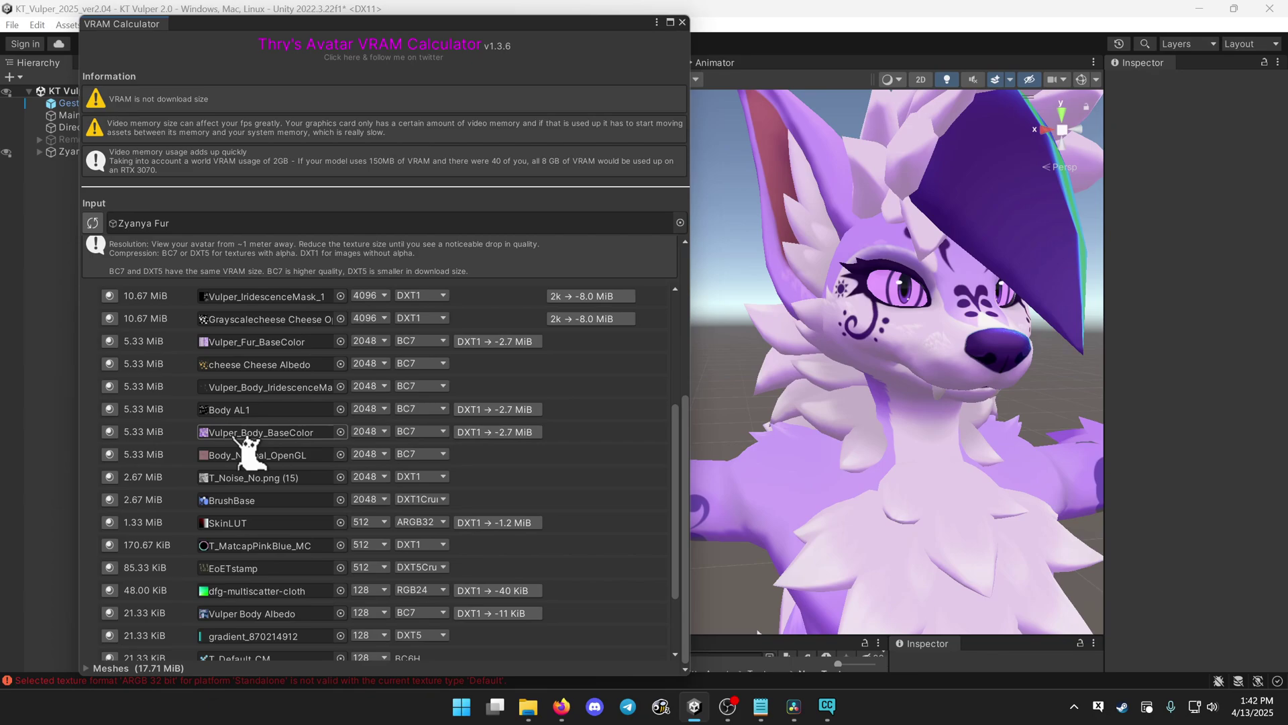
scroll(742, 345, "down", 6)
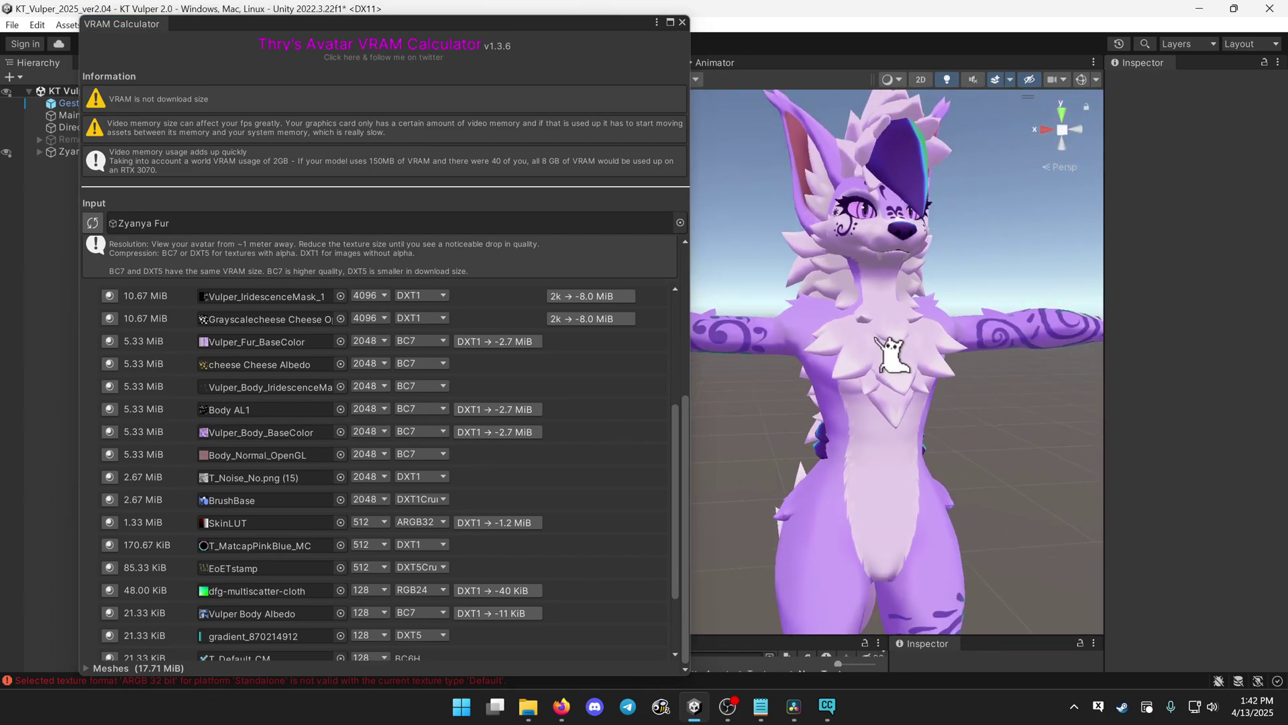
middle_click_drag(855, 349, 829, 252)
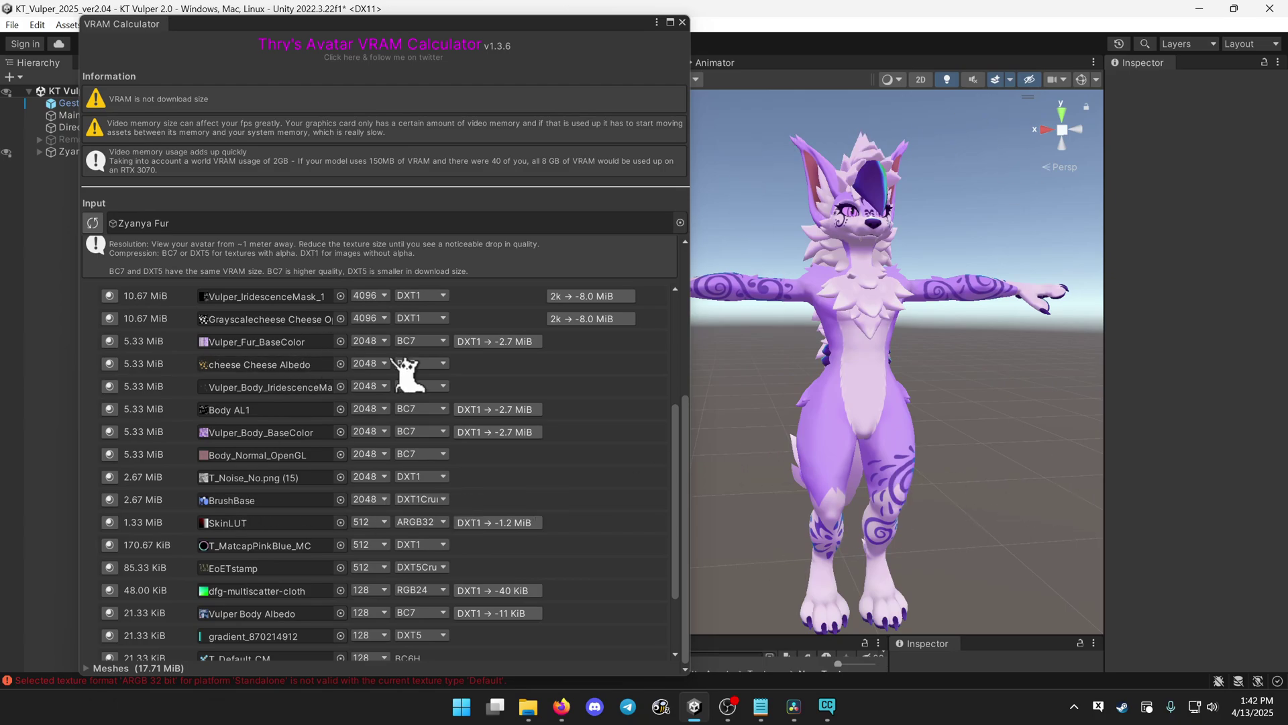
left_click(369, 454)
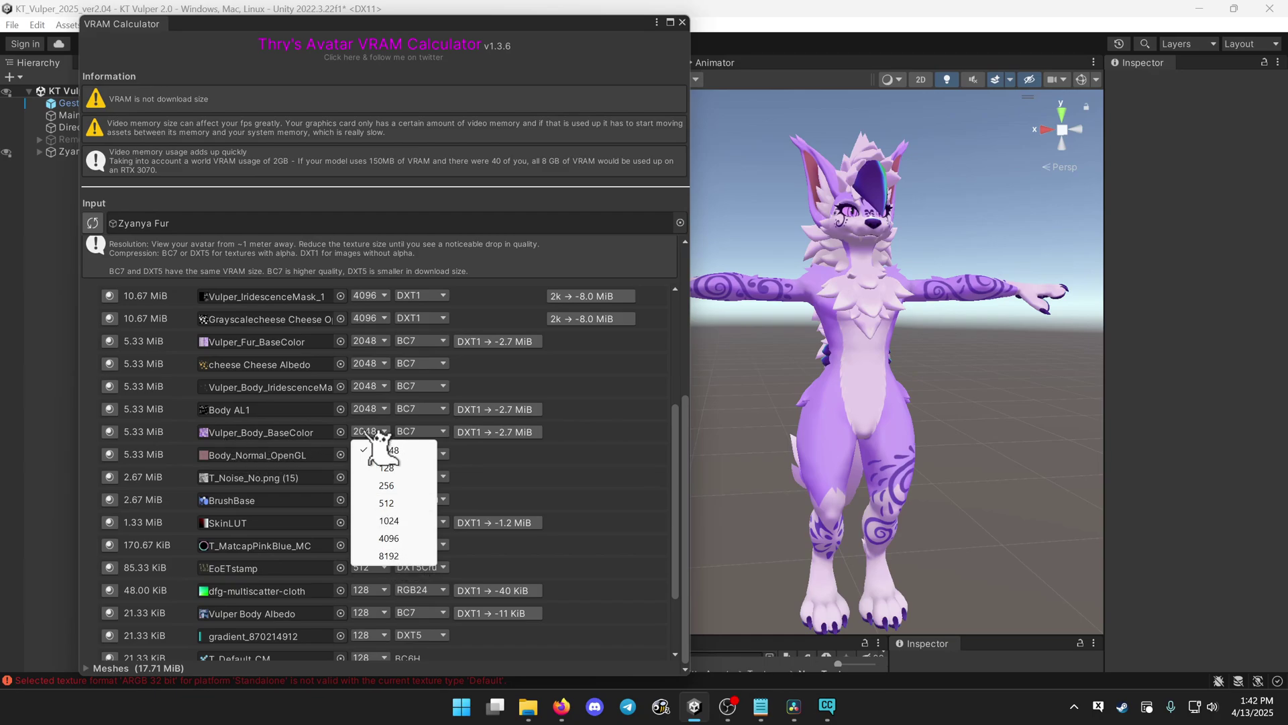
Step: Keep Body_Normal_OpenGL at 4096, halve t_Body_EmissionMap, Cheese Normal, Body AL2 and remaining textures to 2048
left_click(388, 539)
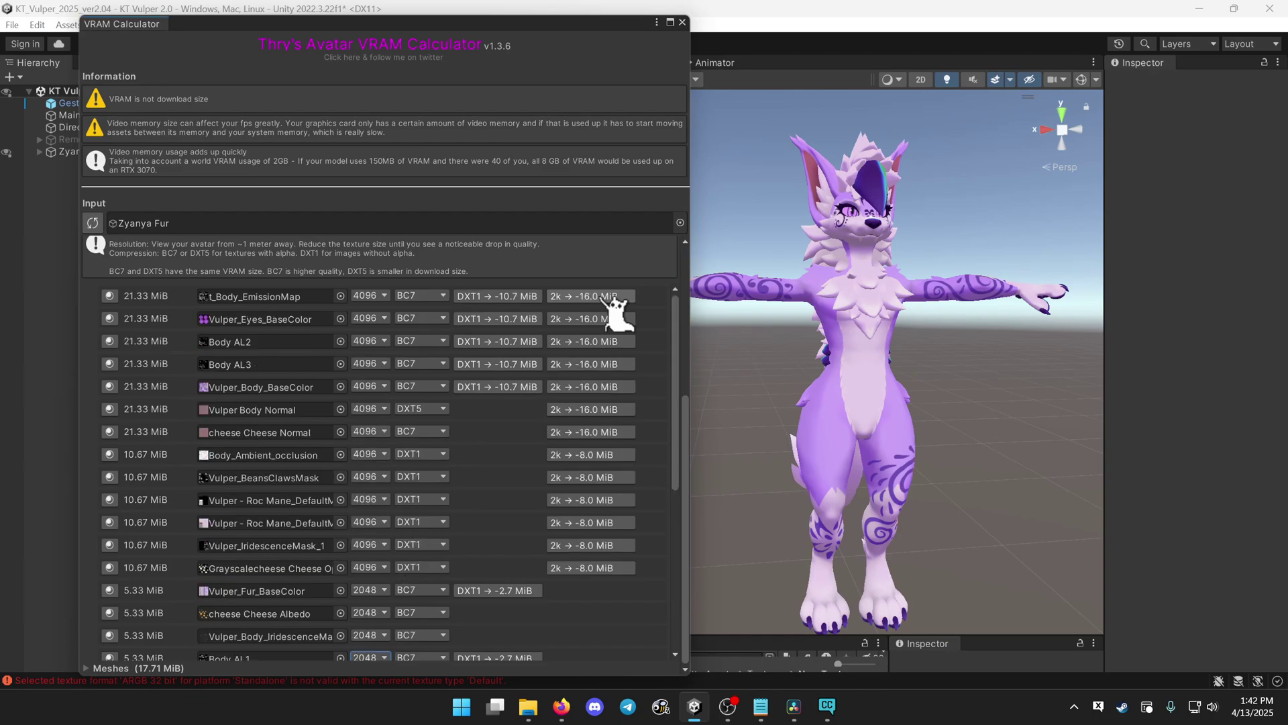
left_click(614, 297)
left_click(613, 296)
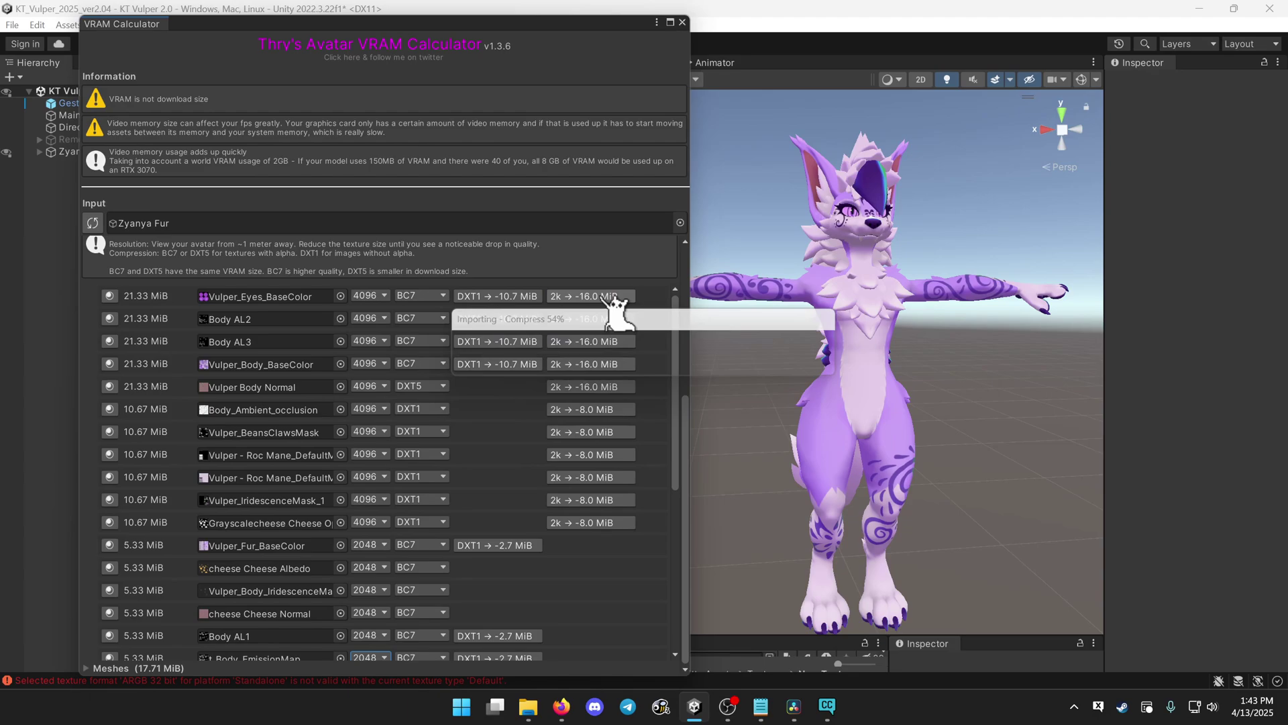
left_click(613, 296)
left_click(614, 296)
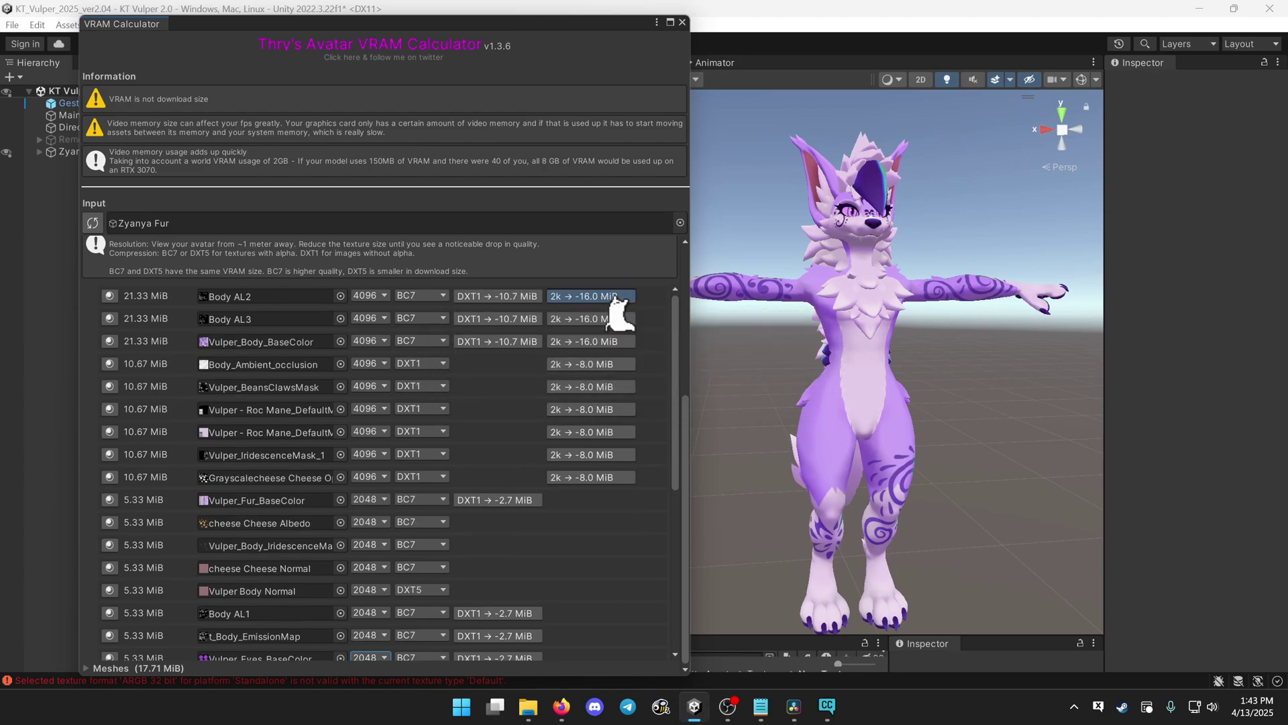
left_click(613, 296)
left_click(614, 297)
left_click(614, 296)
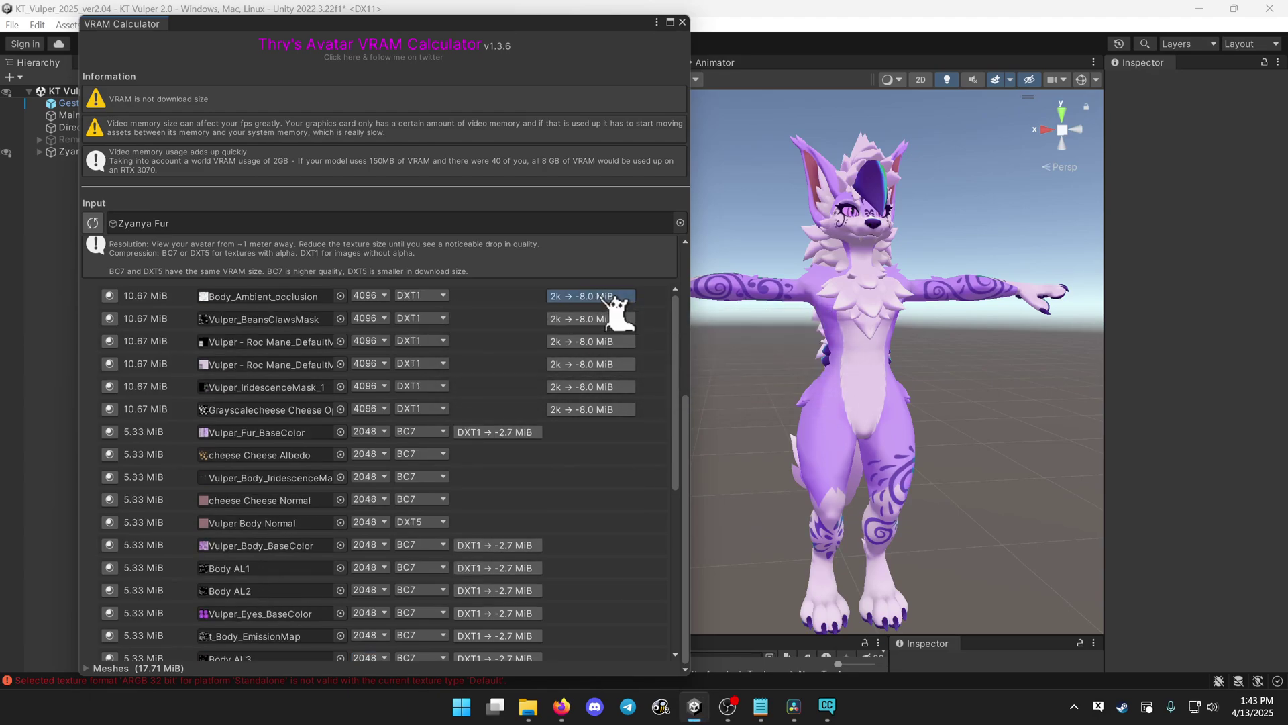
left_click(613, 296)
left_click(613, 297)
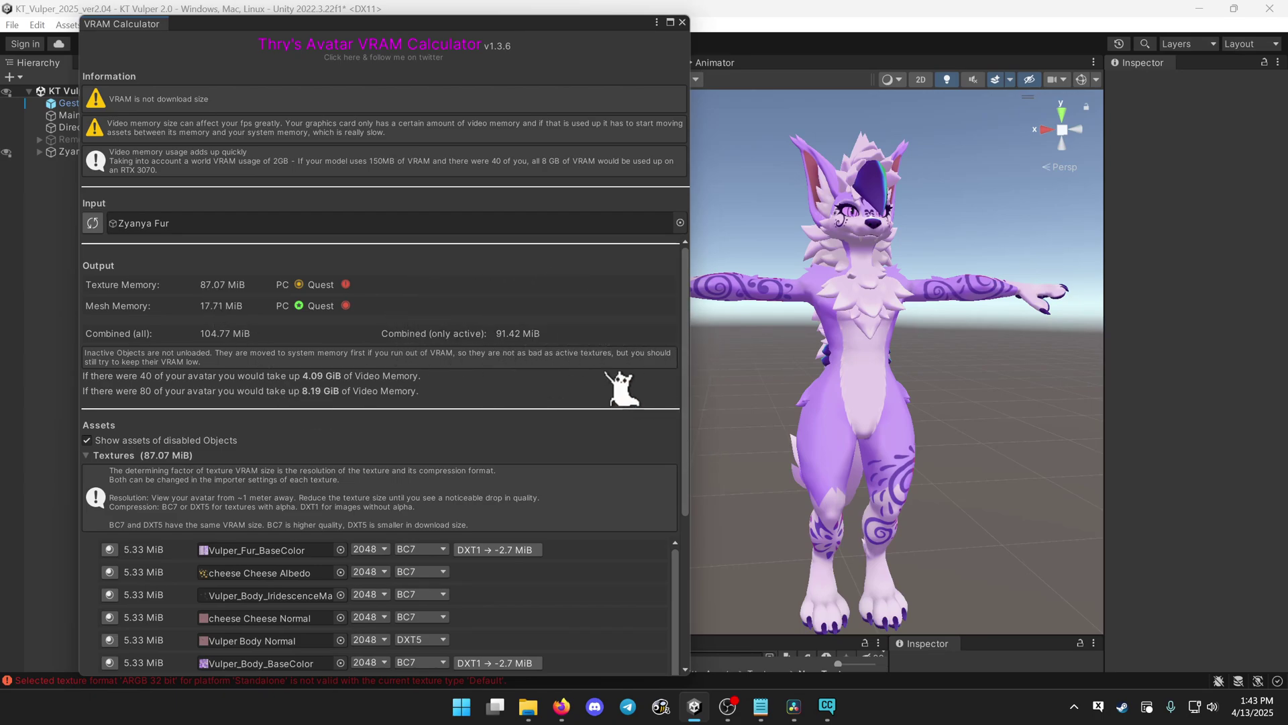
Step: Scroll back to the 2048 texture rows and zoom the Scene view onto the avatar's face
scroll(621, 388, "down", 5)
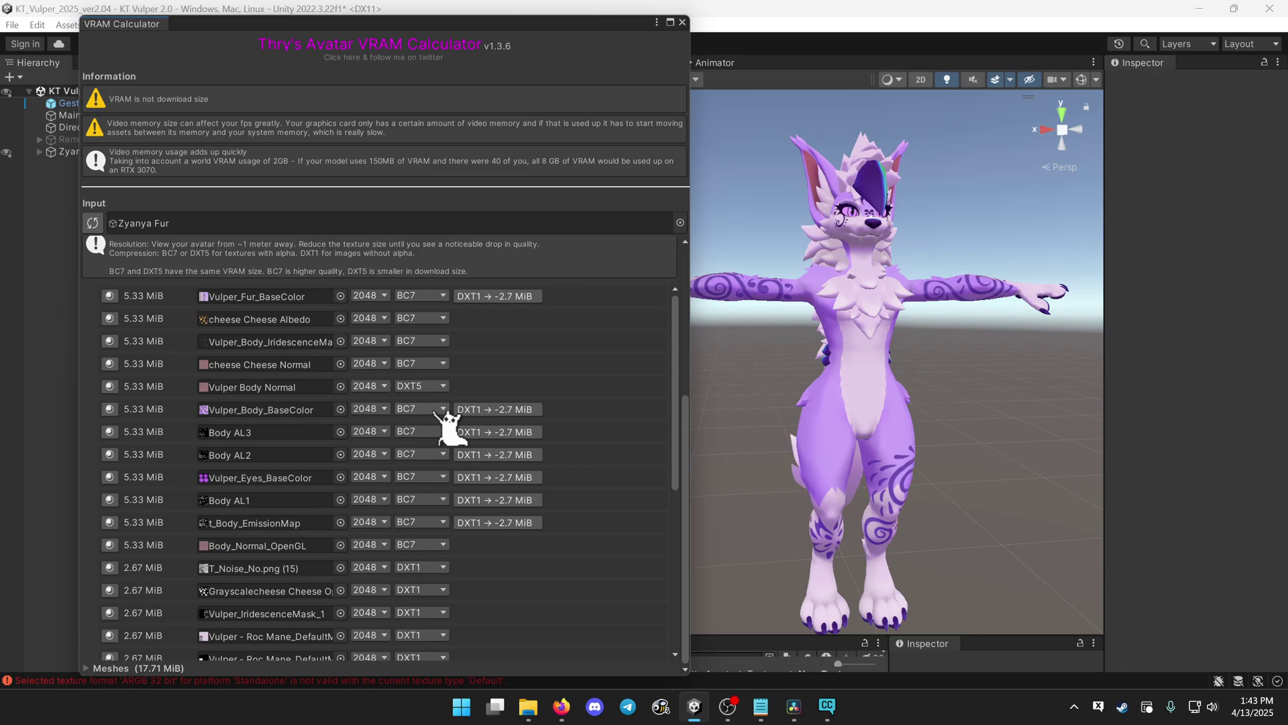
left_click_drag(862, 287, 897, 322, "alt")
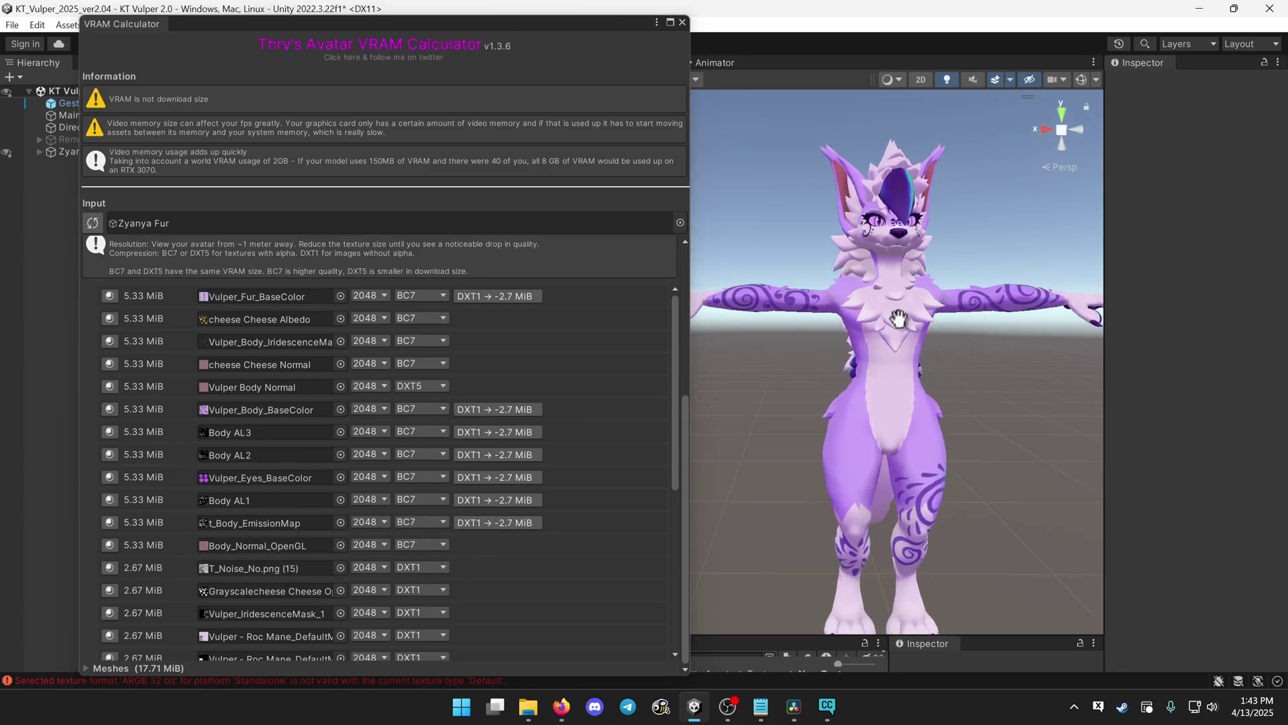
middle_click_drag(897, 322, 835, 364)
scroll(849, 379, "up", 2)
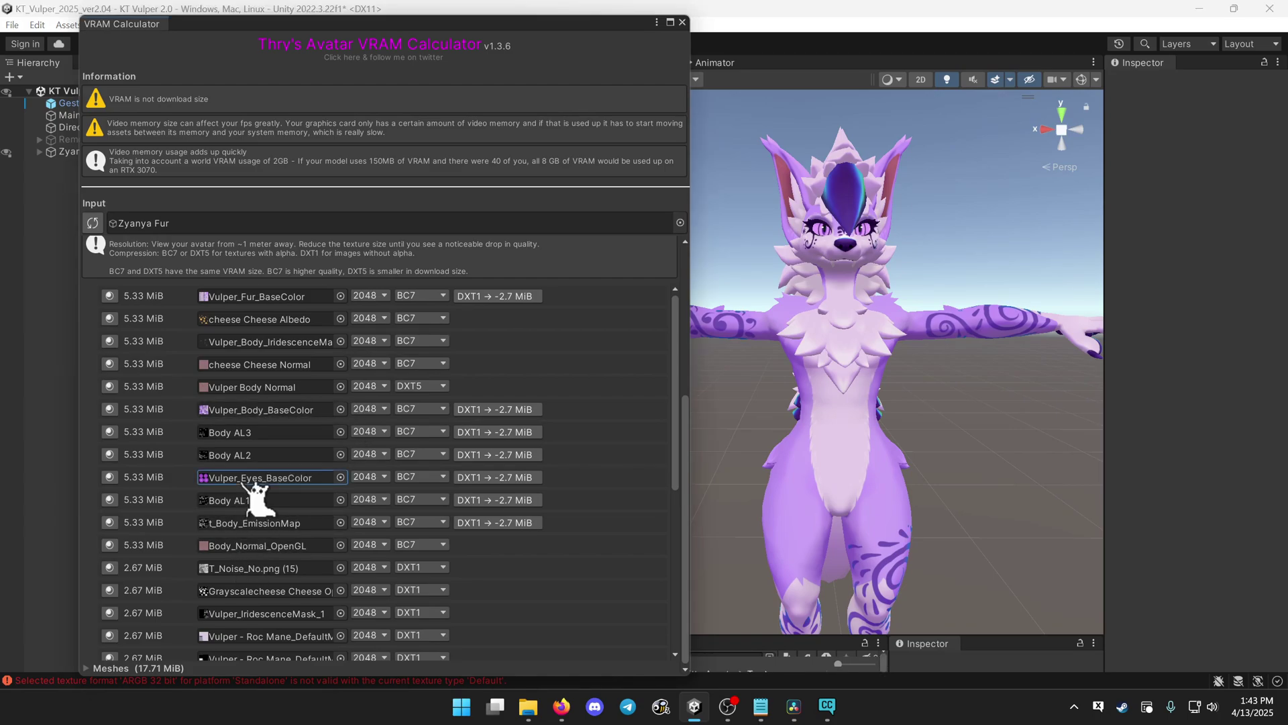
scroll(842, 208, "up", 5)
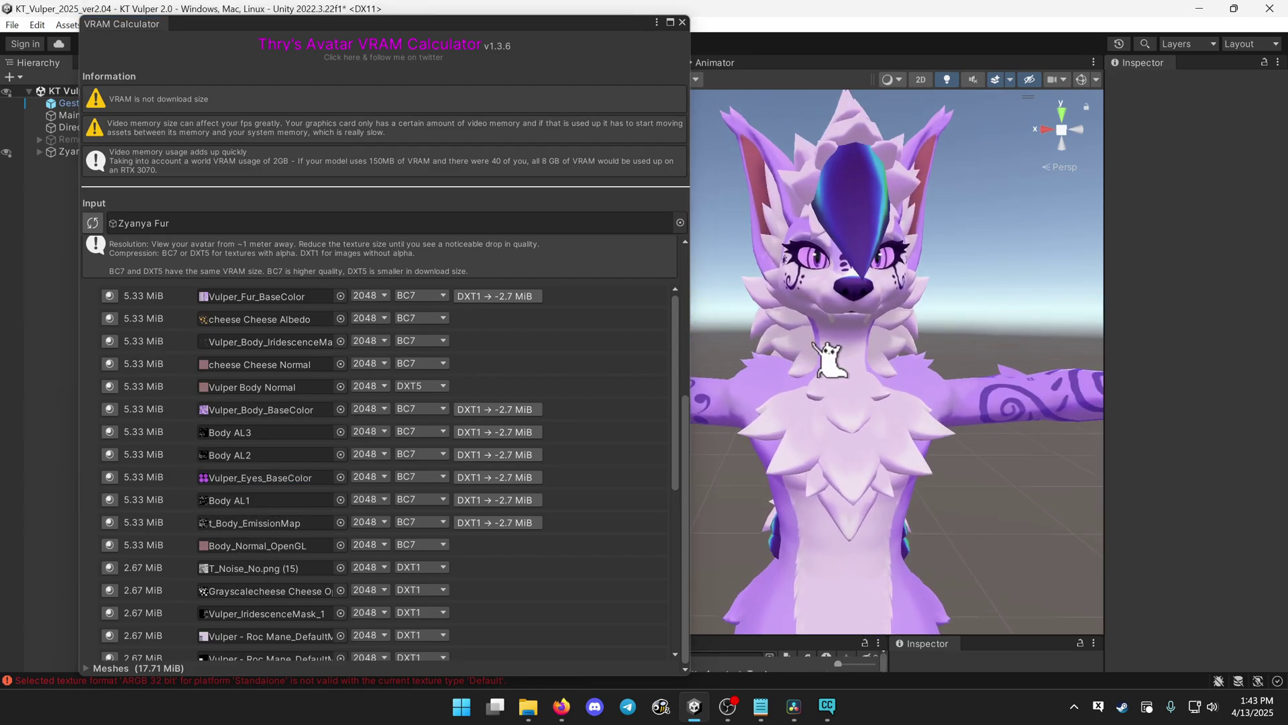
scroll(808, 368, "up", 5)
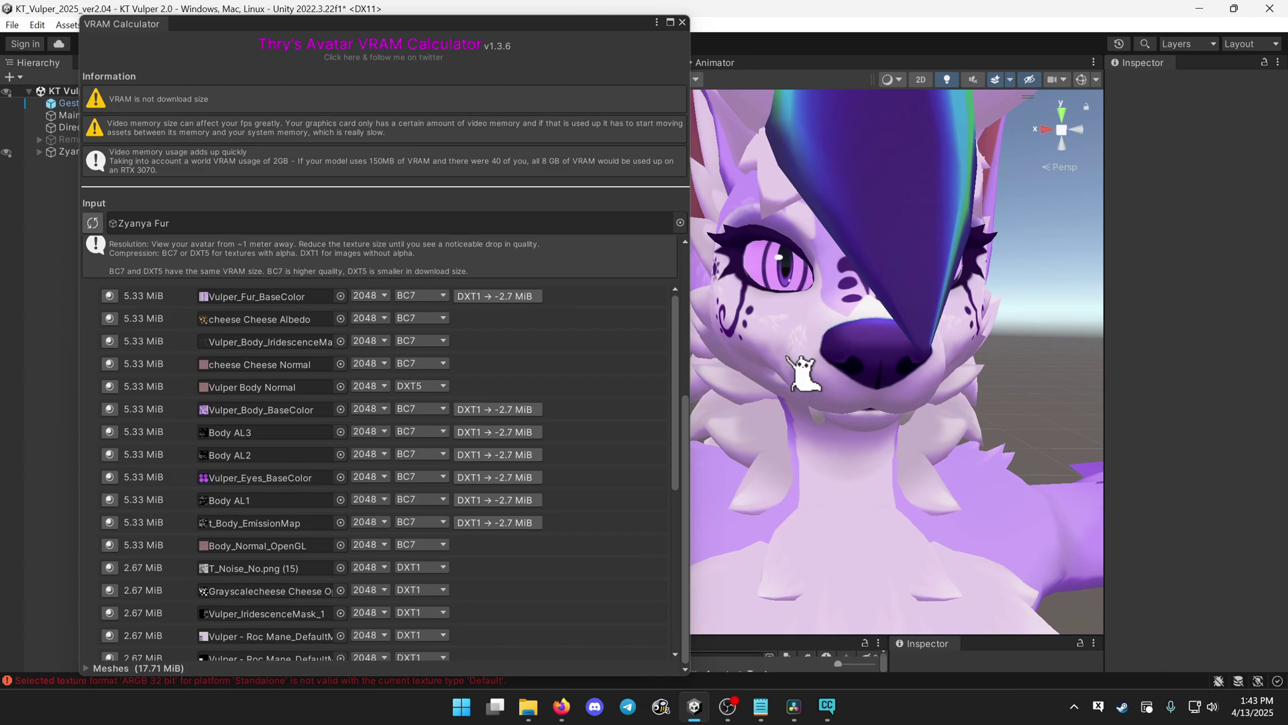
Step: Try Vulper_Eyes_BaseColor at 1024 and 512, settling on 1024
left_click(376, 499)
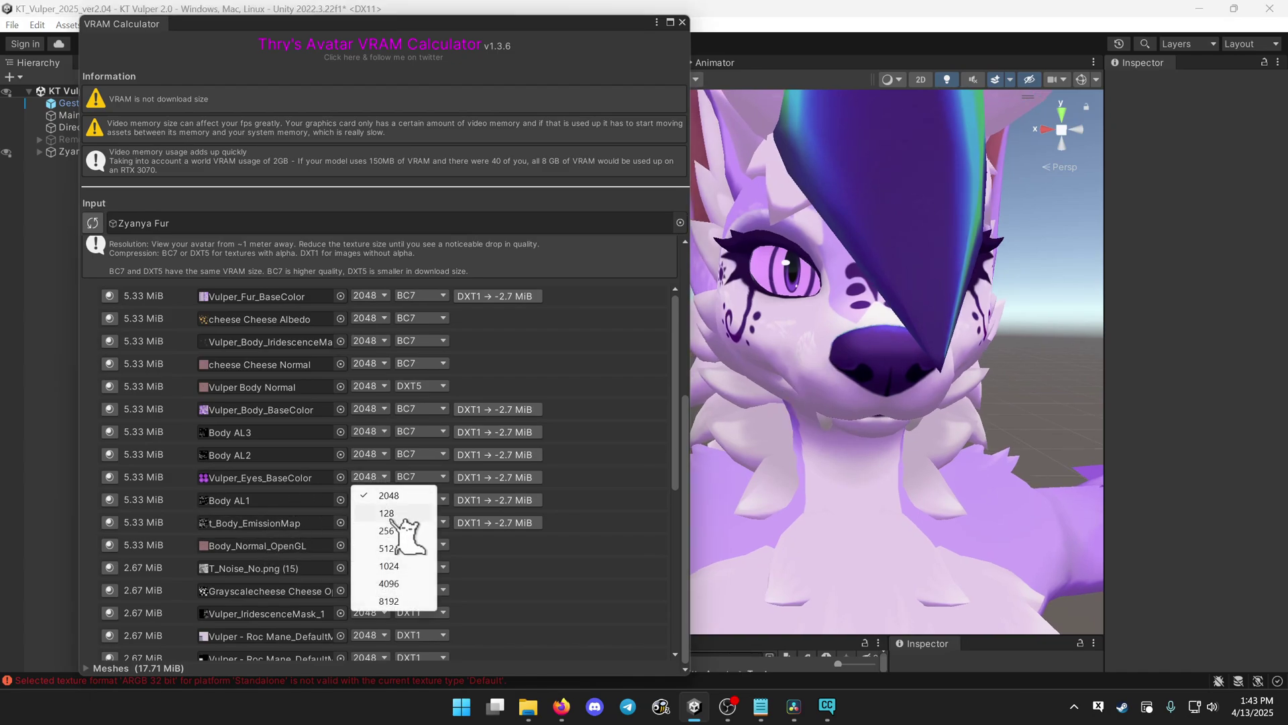
left_click(412, 570)
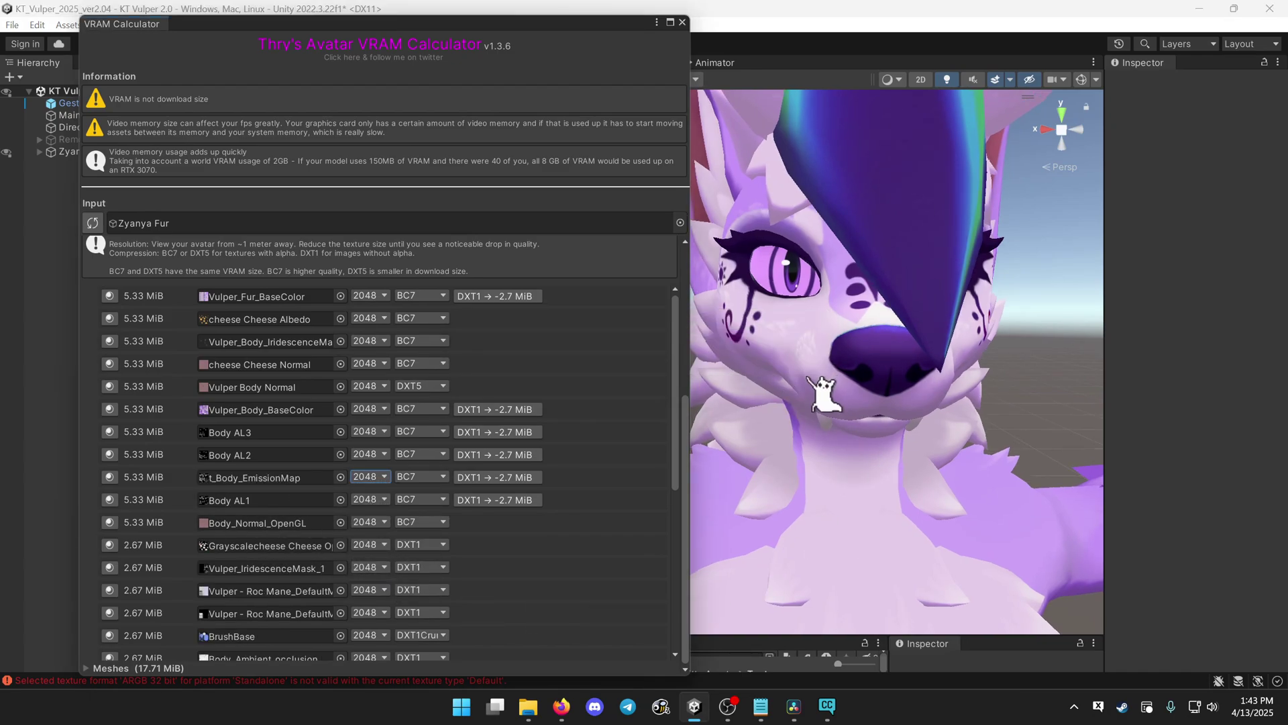
scroll(338, 477, "down", 5)
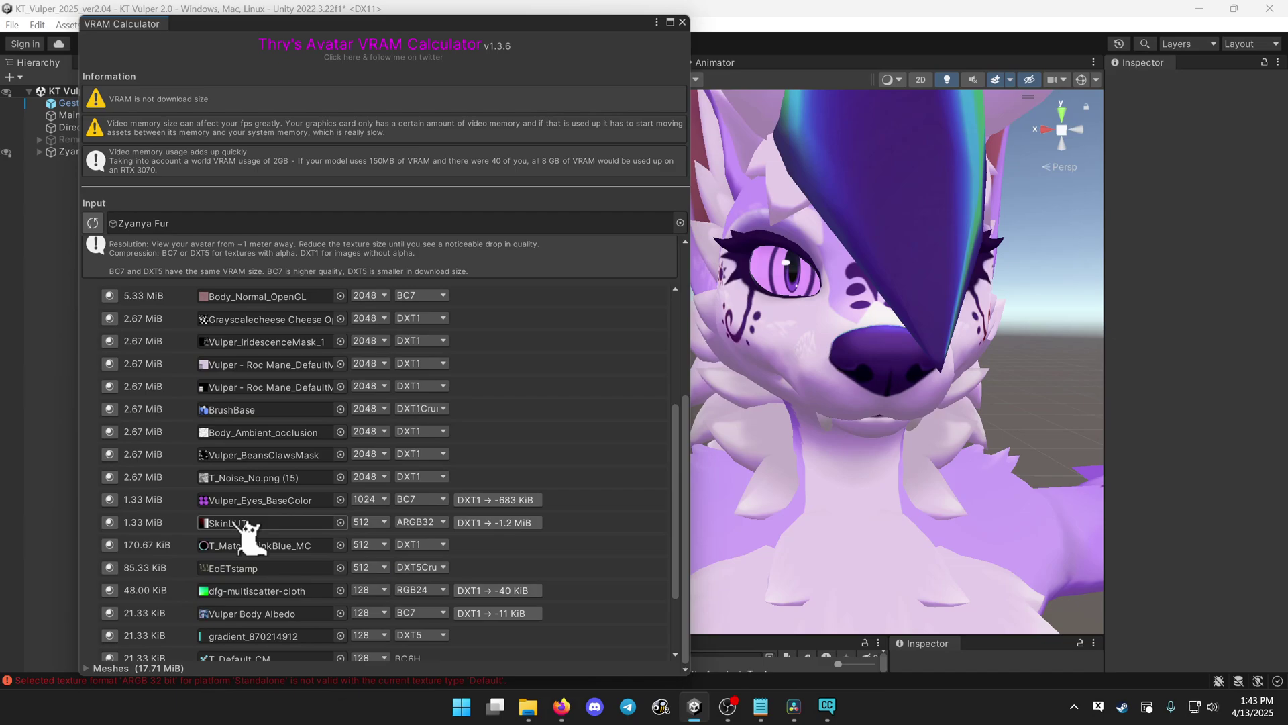
left_click(369, 501)
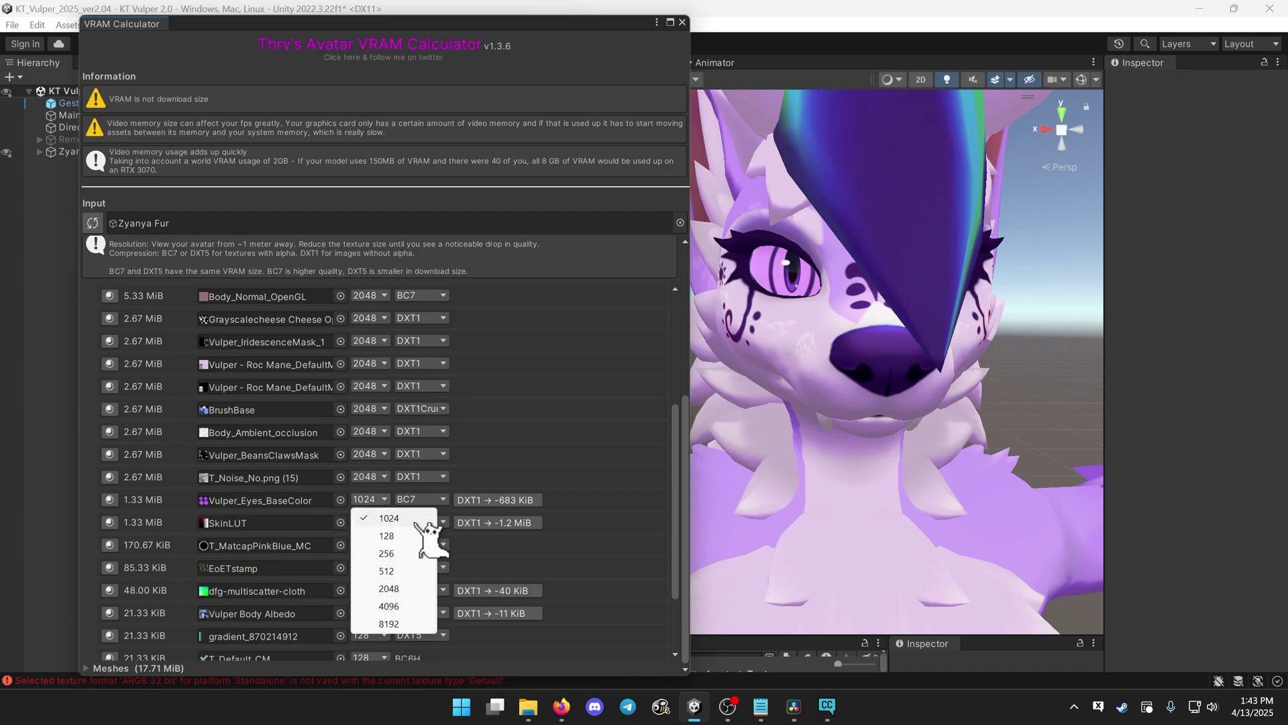
left_click(387, 571)
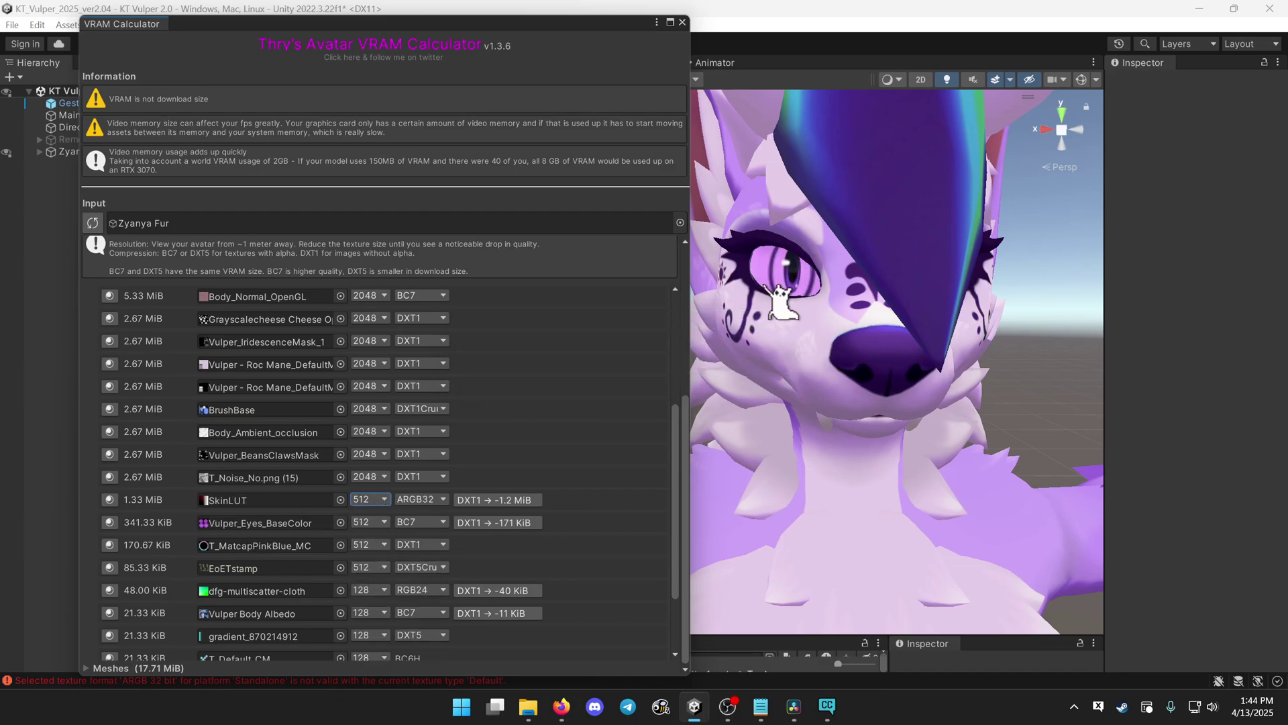
left_click(373, 523)
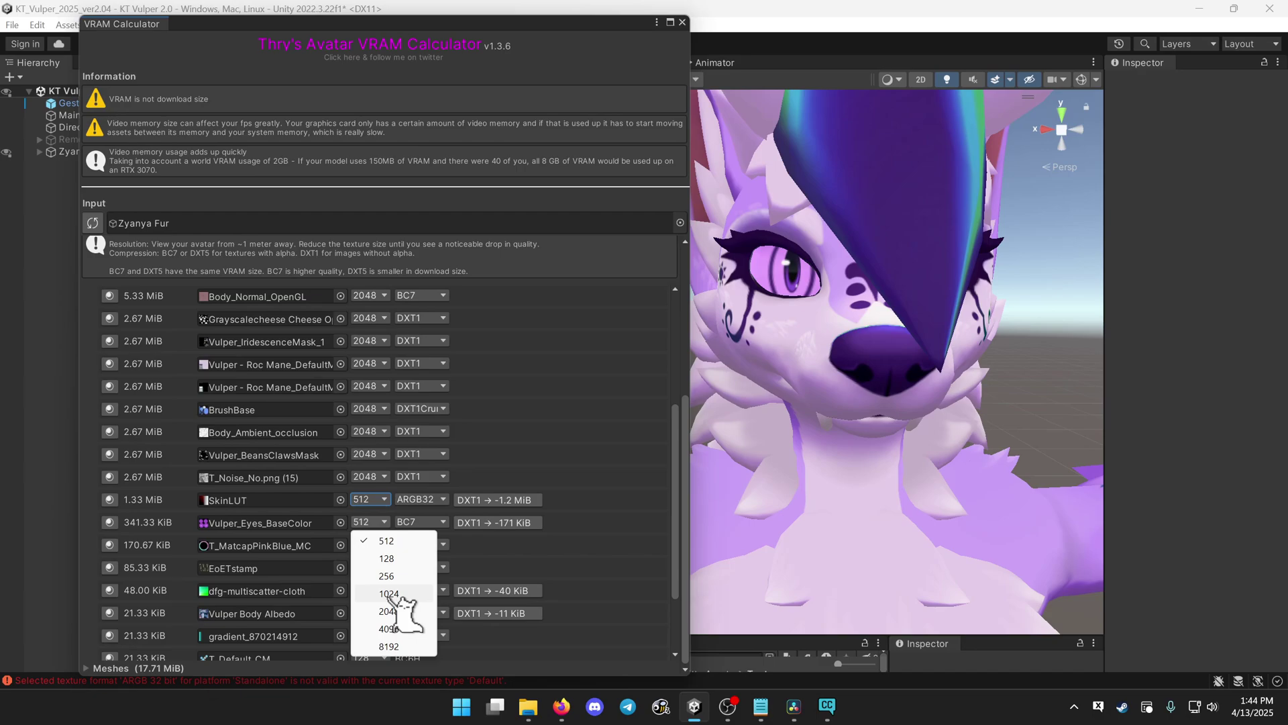
left_click(391, 594)
scroll(316, 590, "up", 5)
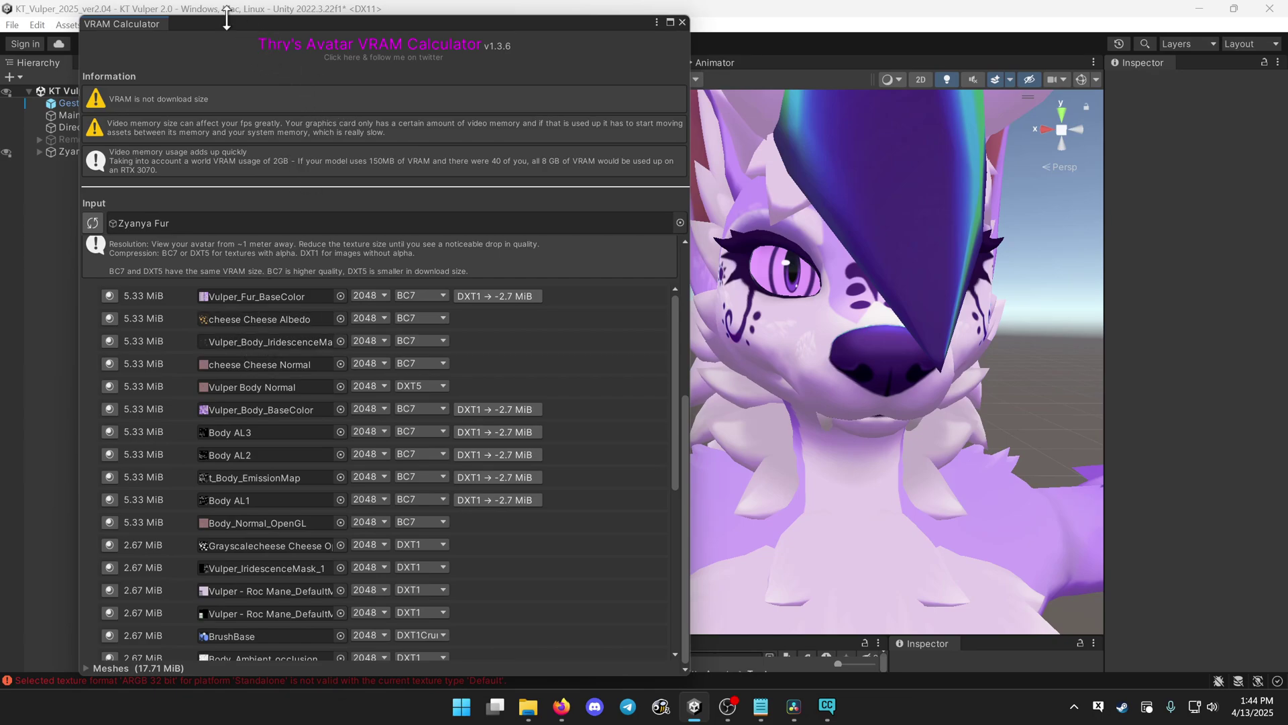
Step: Nudge the VRAM Calculator aside and expand Zyanya Fur in the Hierarchy to show its children
left_click_drag(227, 19, 392, 47)
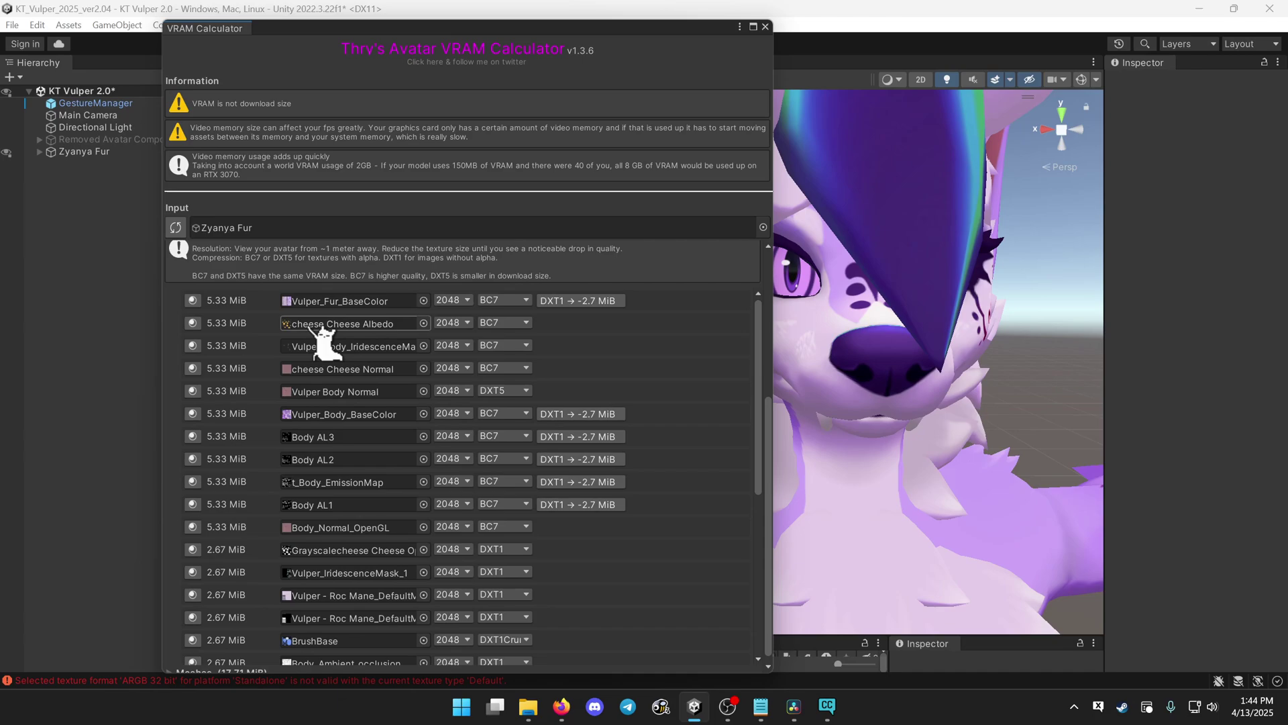
scroll(798, 322, "down", 3)
left_click_drag(822, 350, 942, 341, "alt")
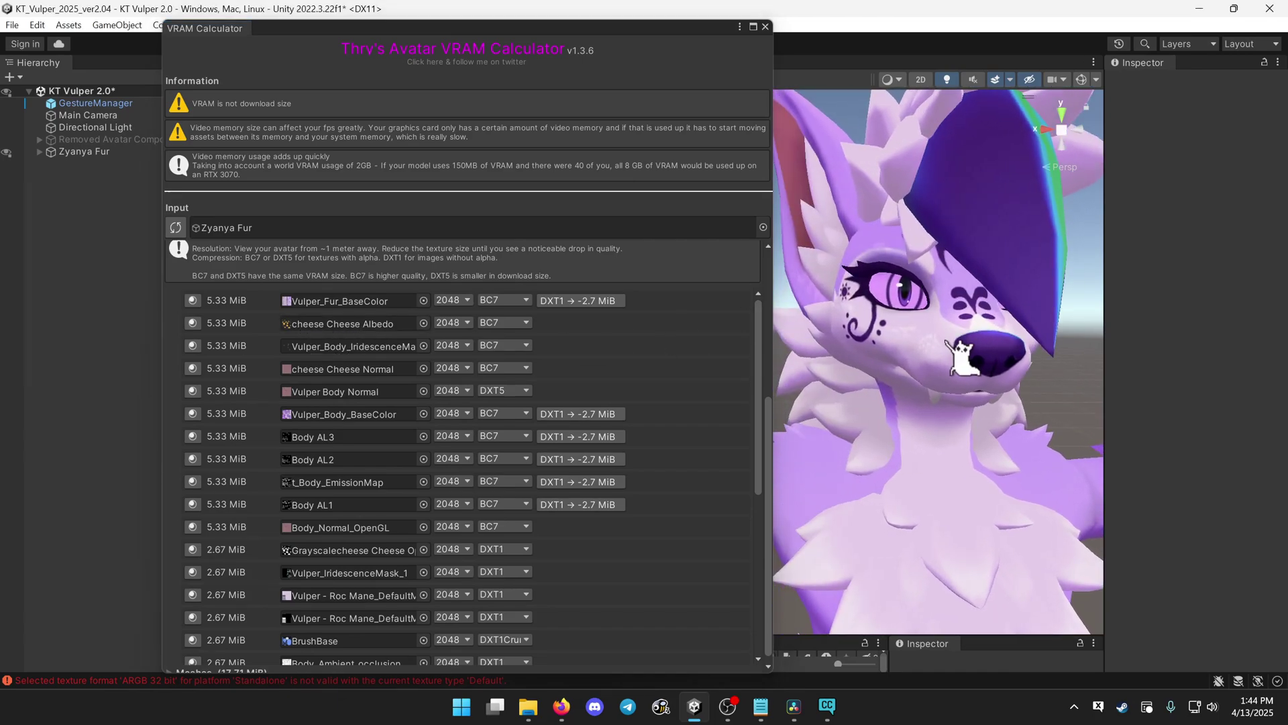
scroll(934, 347, "down", 3)
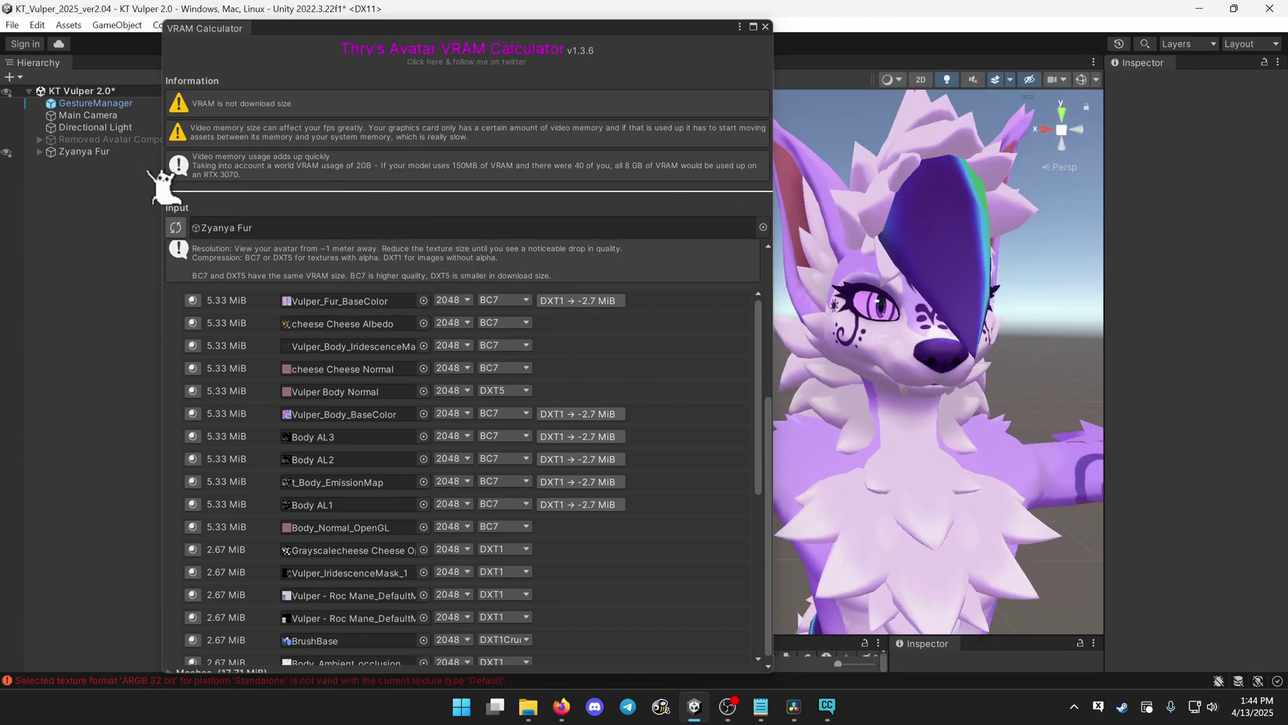
left_click(39, 152)
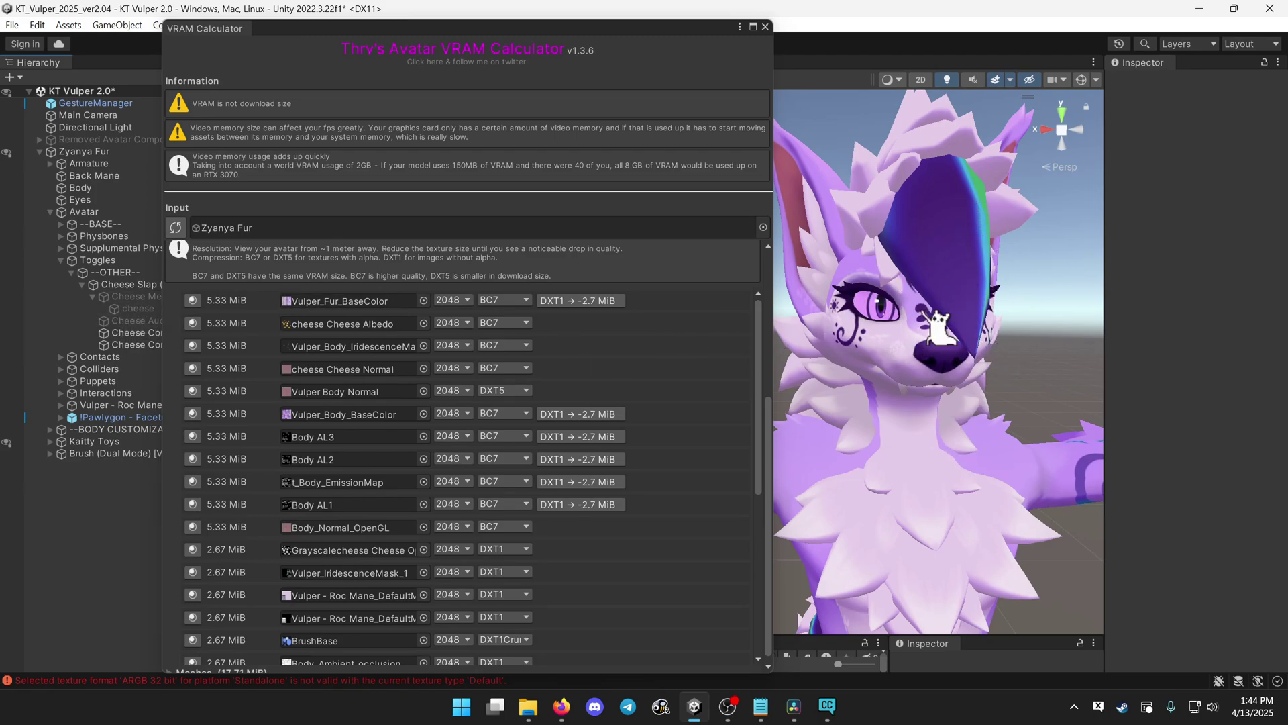
Step: Select Cheese Mesh and tick its active checkbox so the cheese shows on the avatar's face
left_click_drag(249, 34, 333, 33)
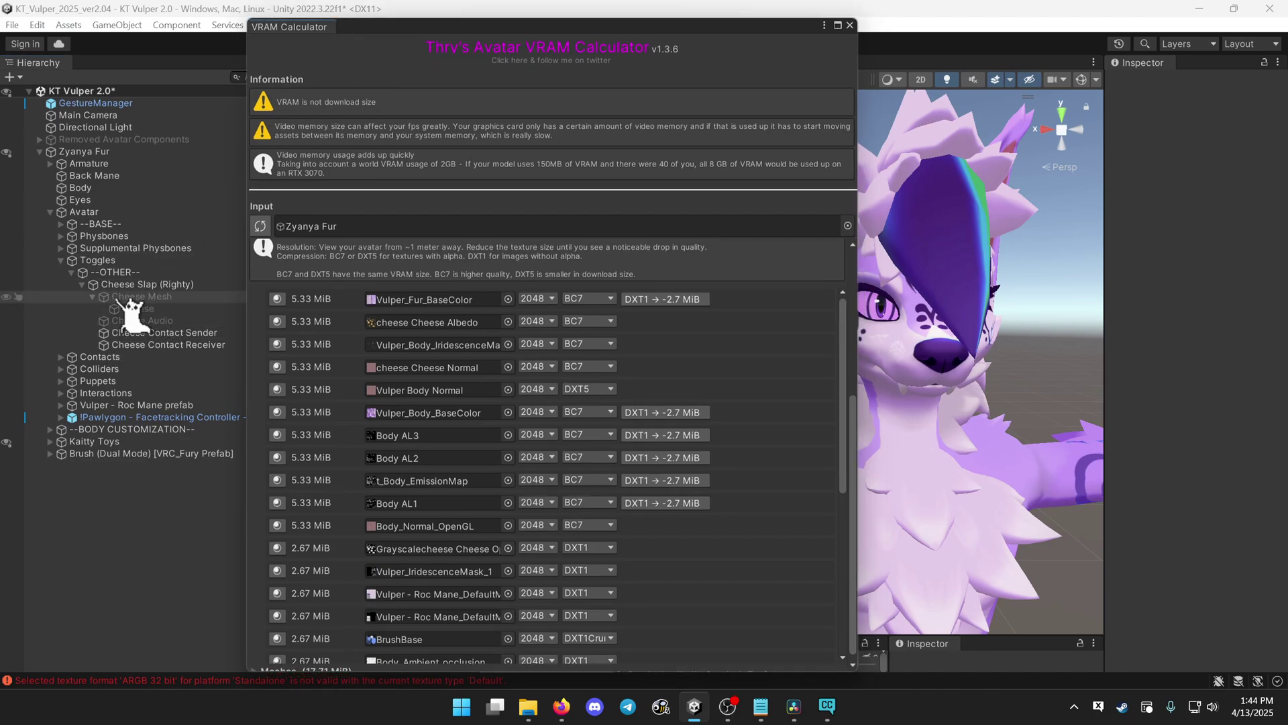
left_click(127, 299)
left_click_drag(402, 48, 351, 45)
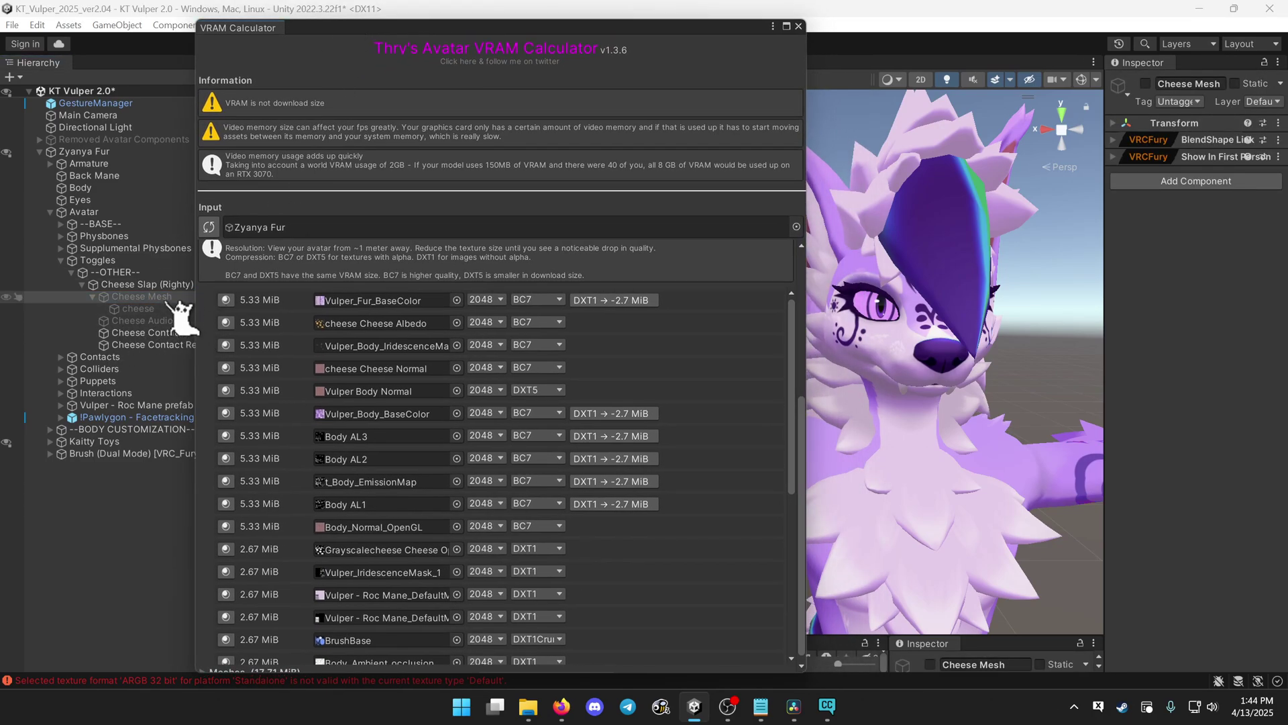
left_click(1148, 84)
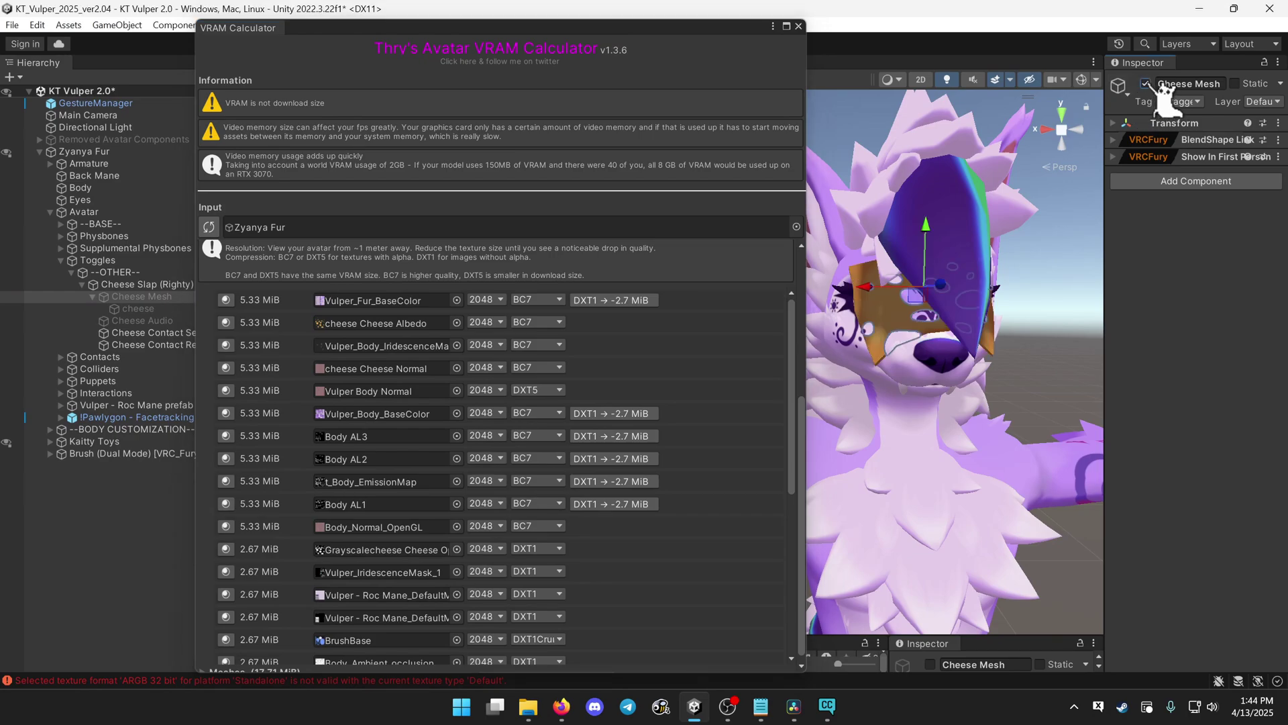
left_click(1148, 84)
left_click(1147, 83)
scroll(938, 341, "up", 3)
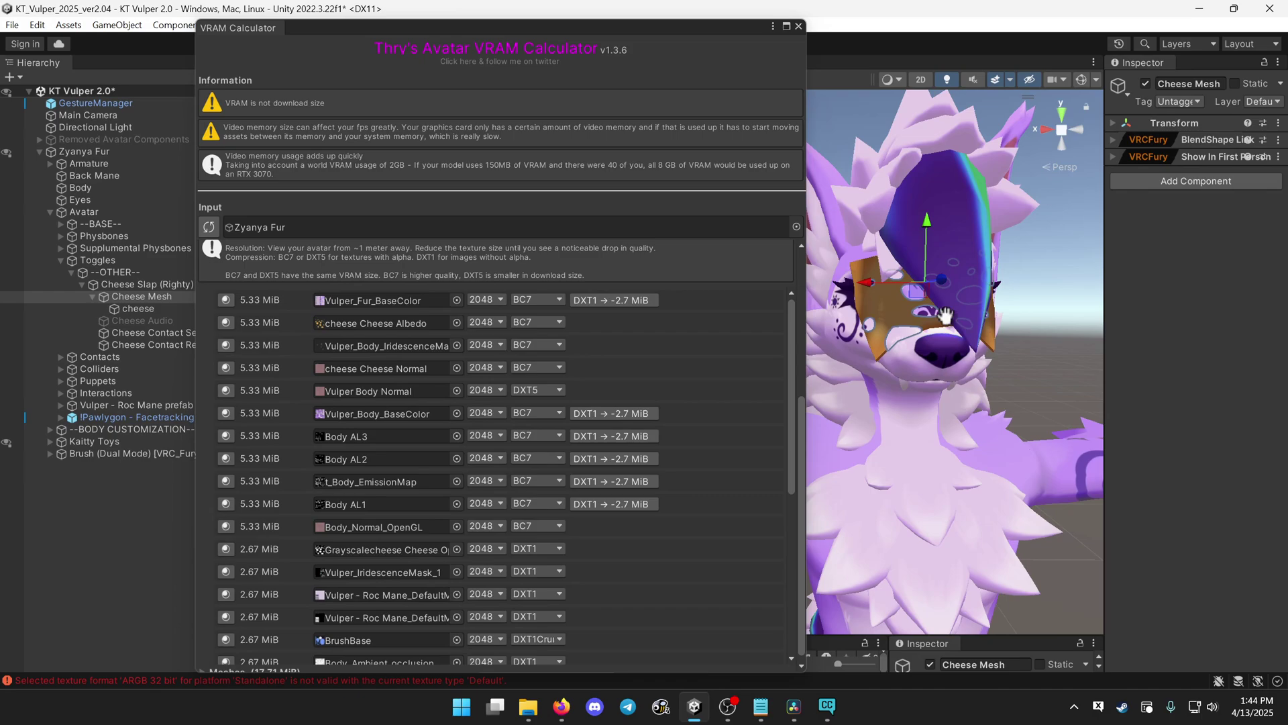
middle_click_drag(942, 335, 923, 372)
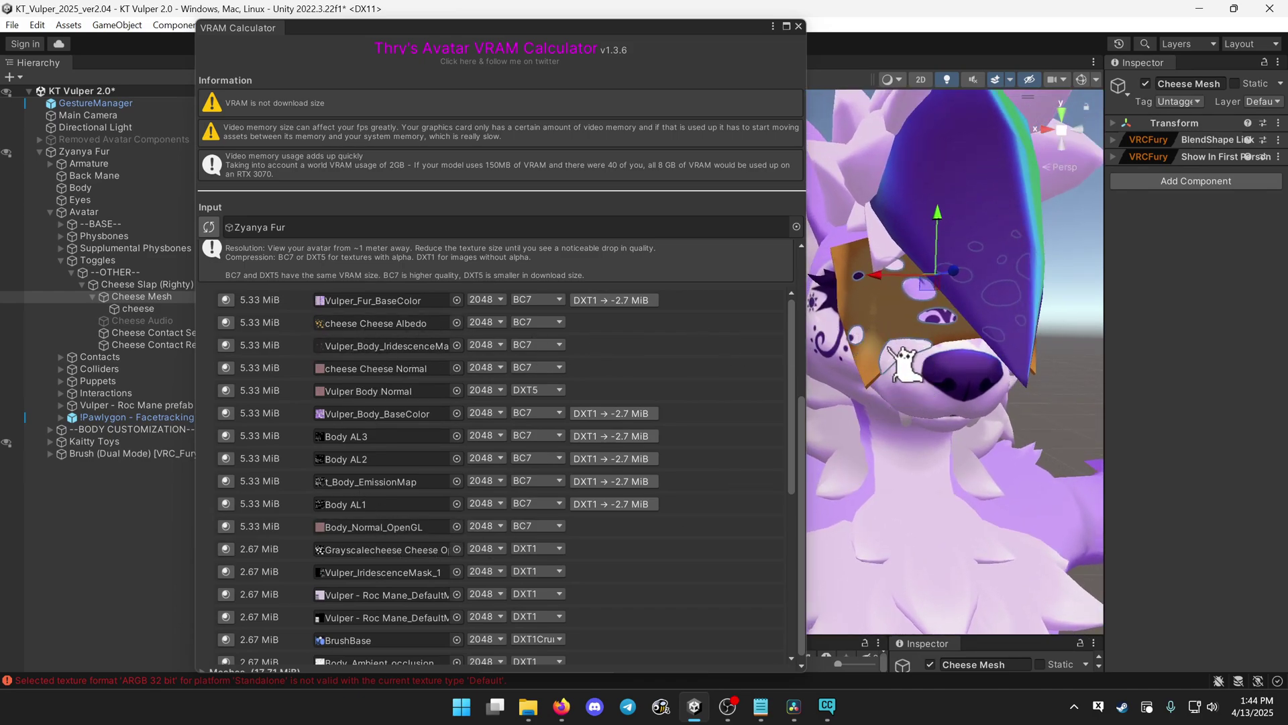
Step: Reduce the cheese Cheese Albedo texture resolution to 512 in the VRAM Calculator
left_click(481, 321)
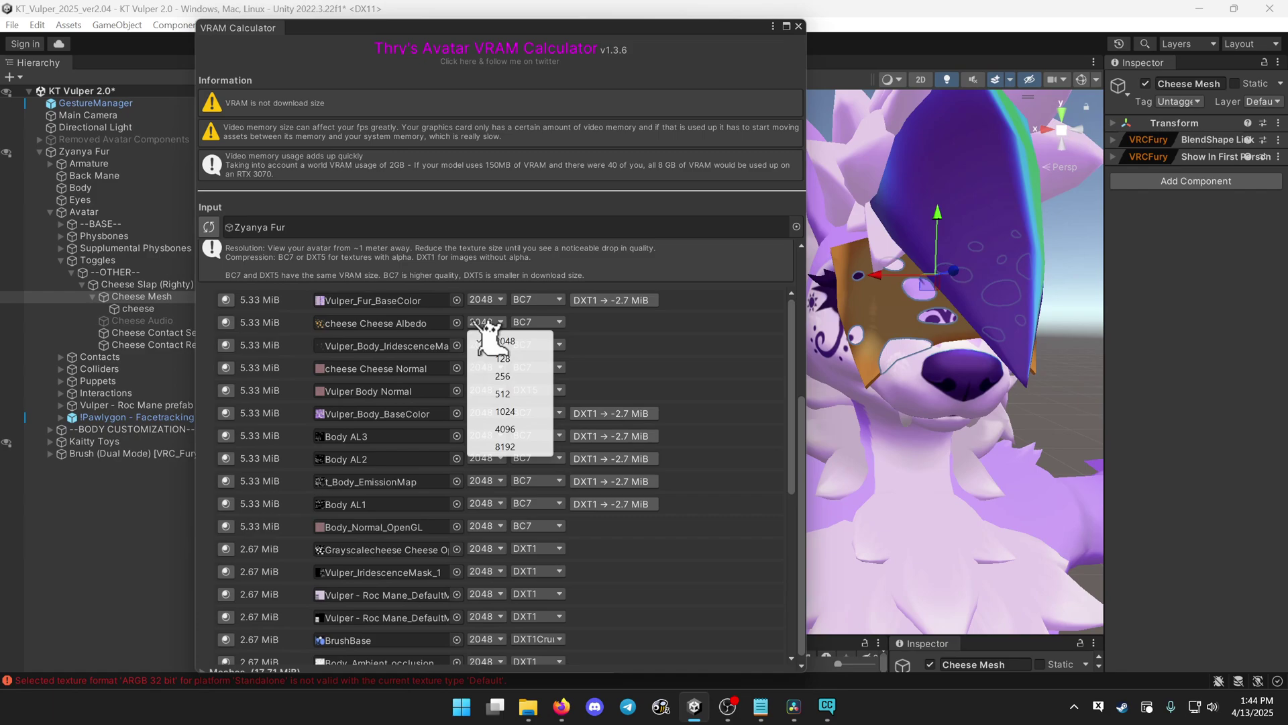
left_click(506, 411)
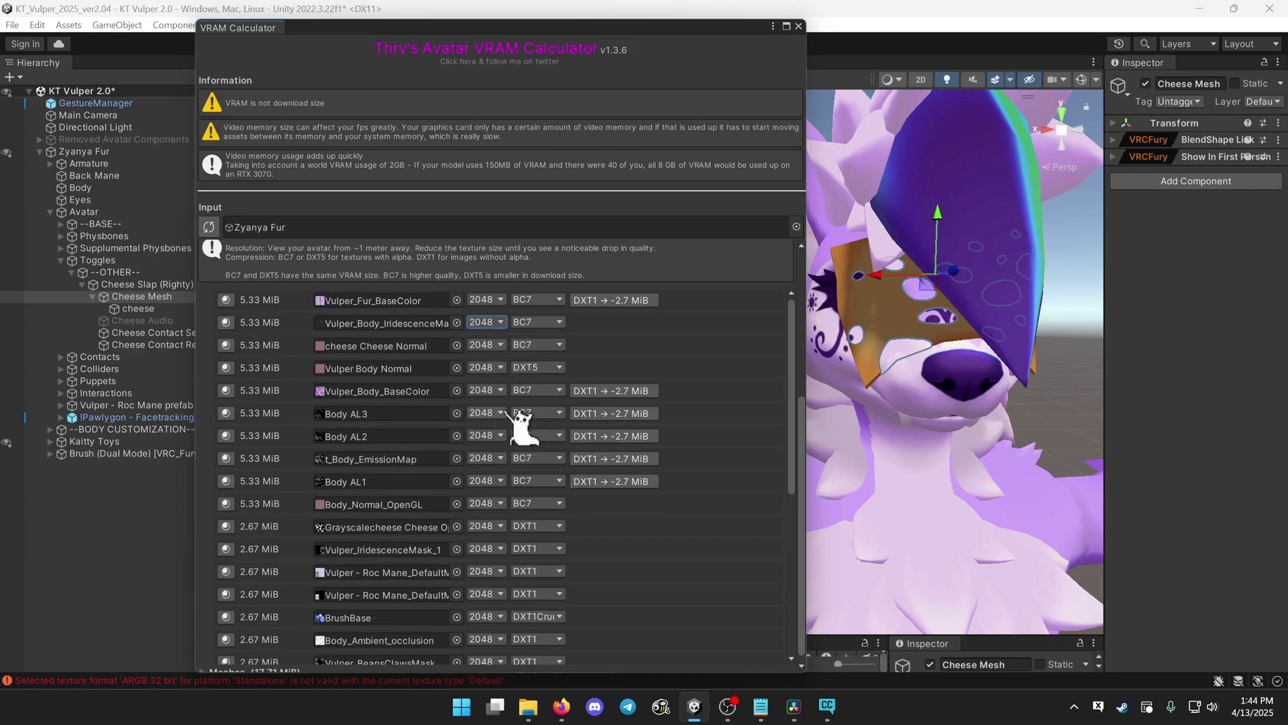
scroll(425, 426, "down", 5)
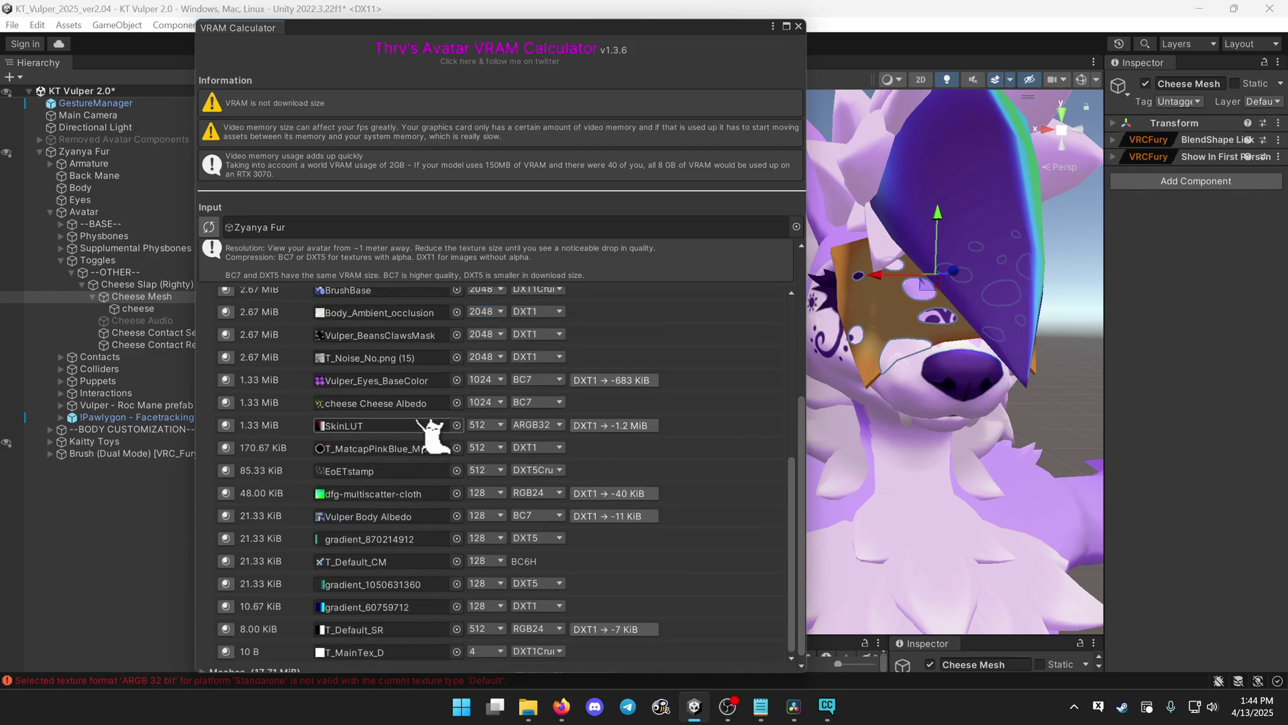
left_click(499, 402)
left_click(513, 483)
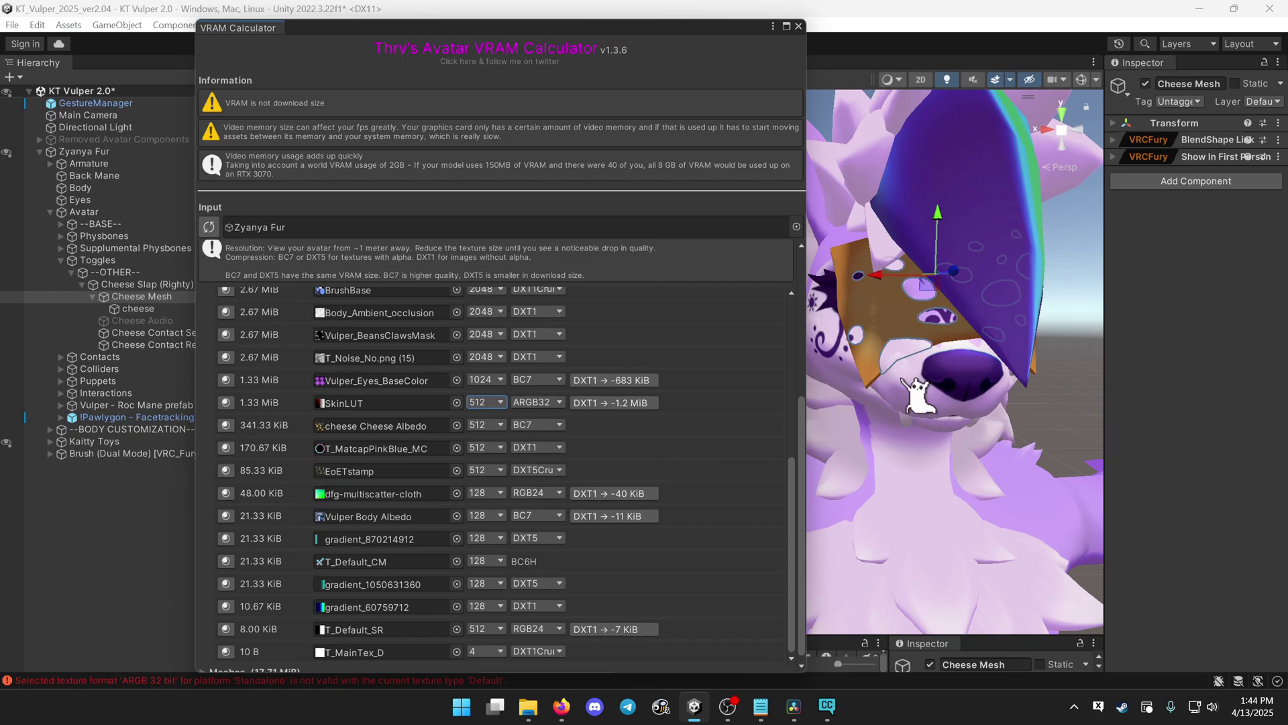
scroll(713, 485, "up", 5)
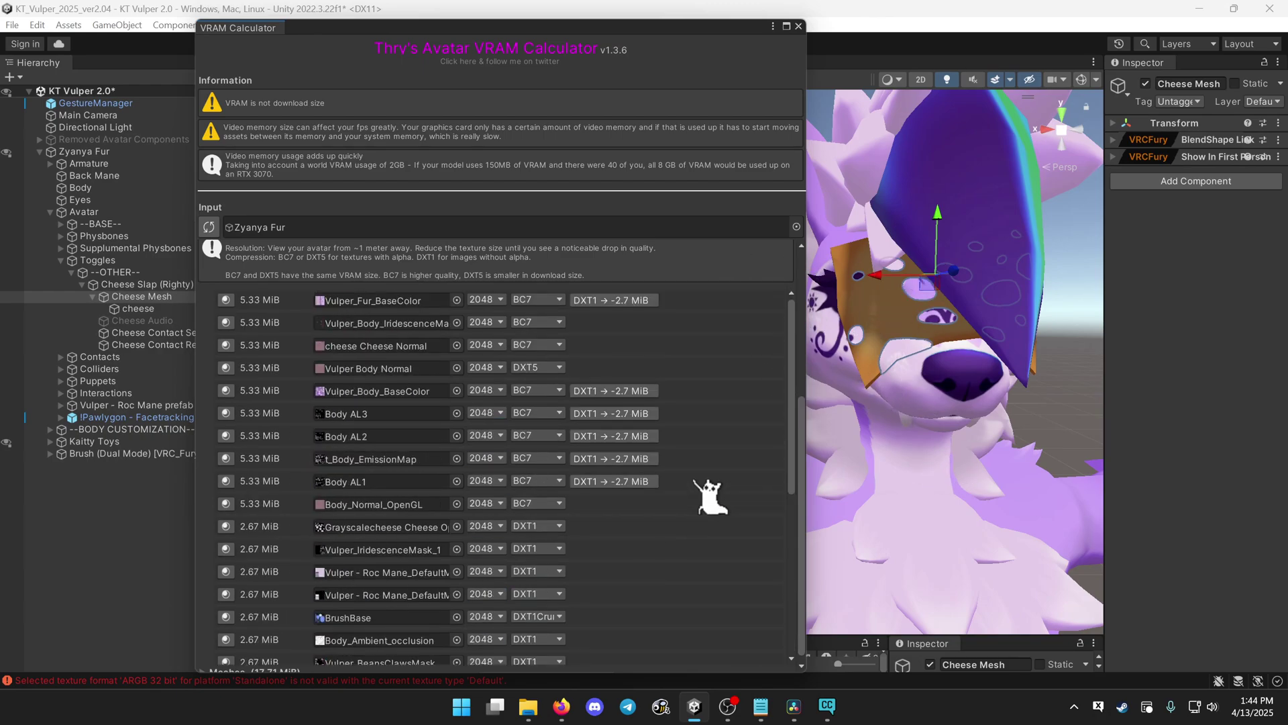
Step: Set cheese Cheese Normal to 512 and disable the Cheese Mesh again
left_click(484, 345)
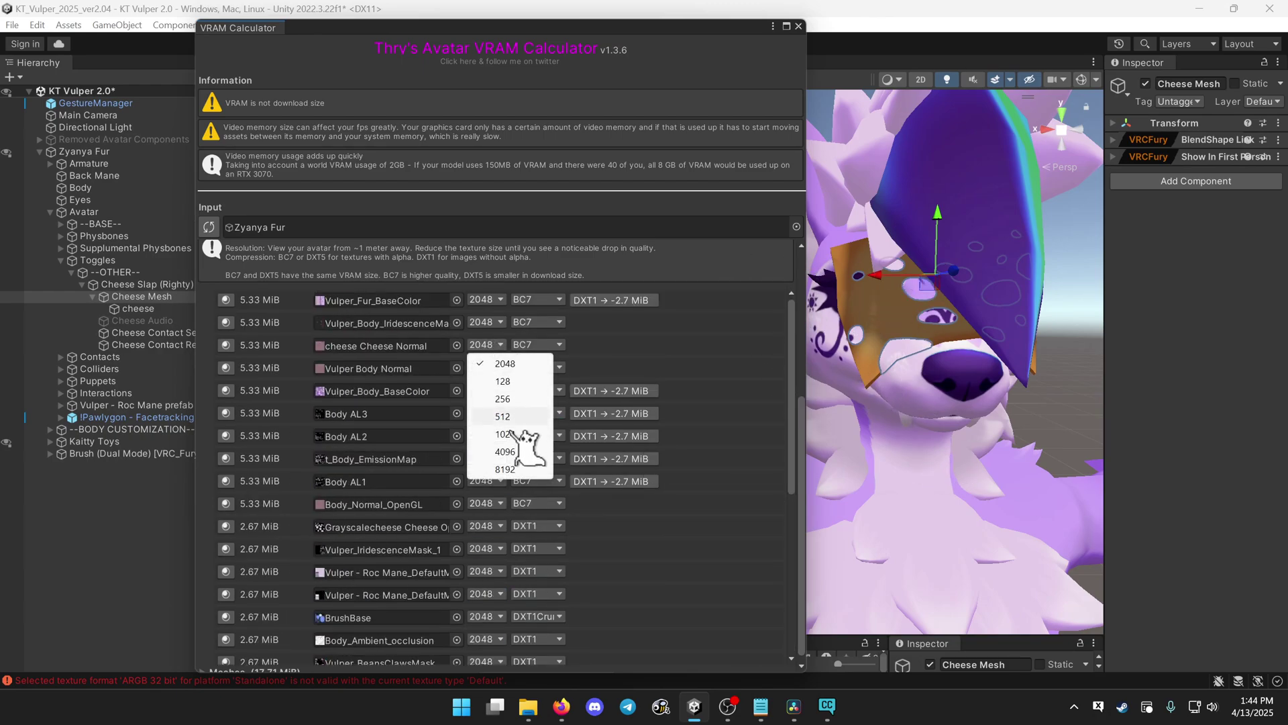
left_click(503, 417)
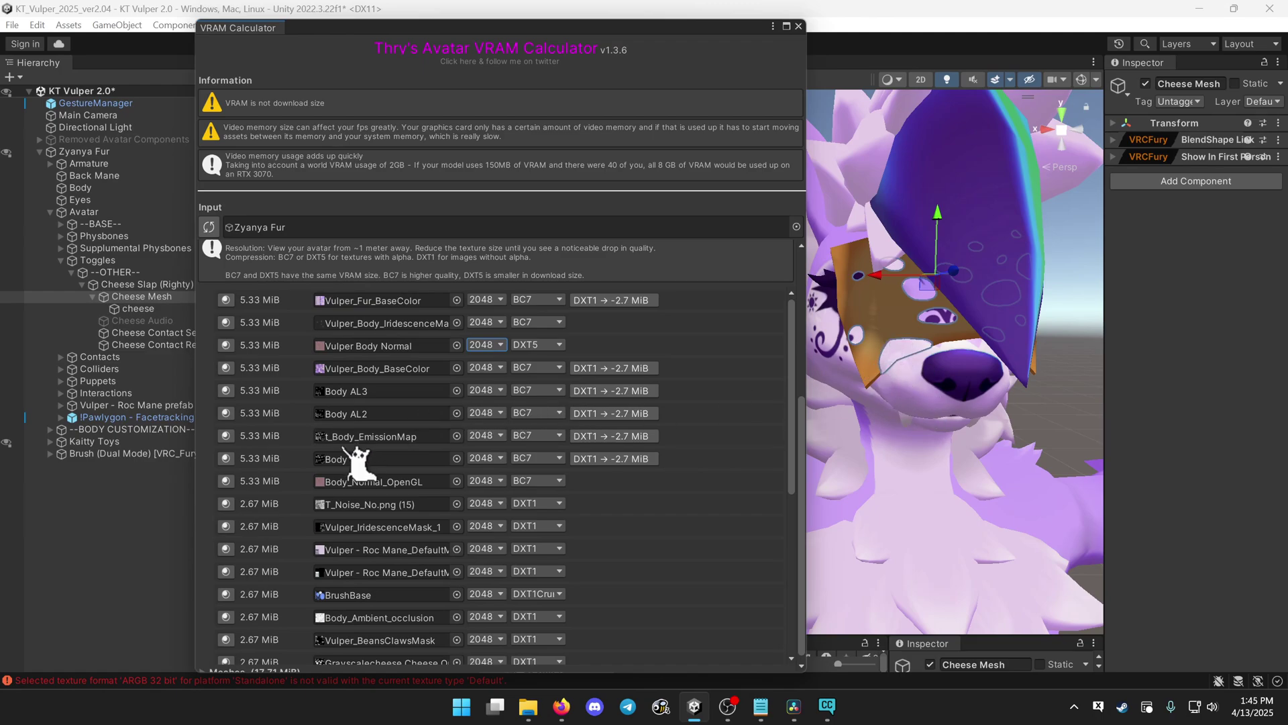
left_click(1146, 84)
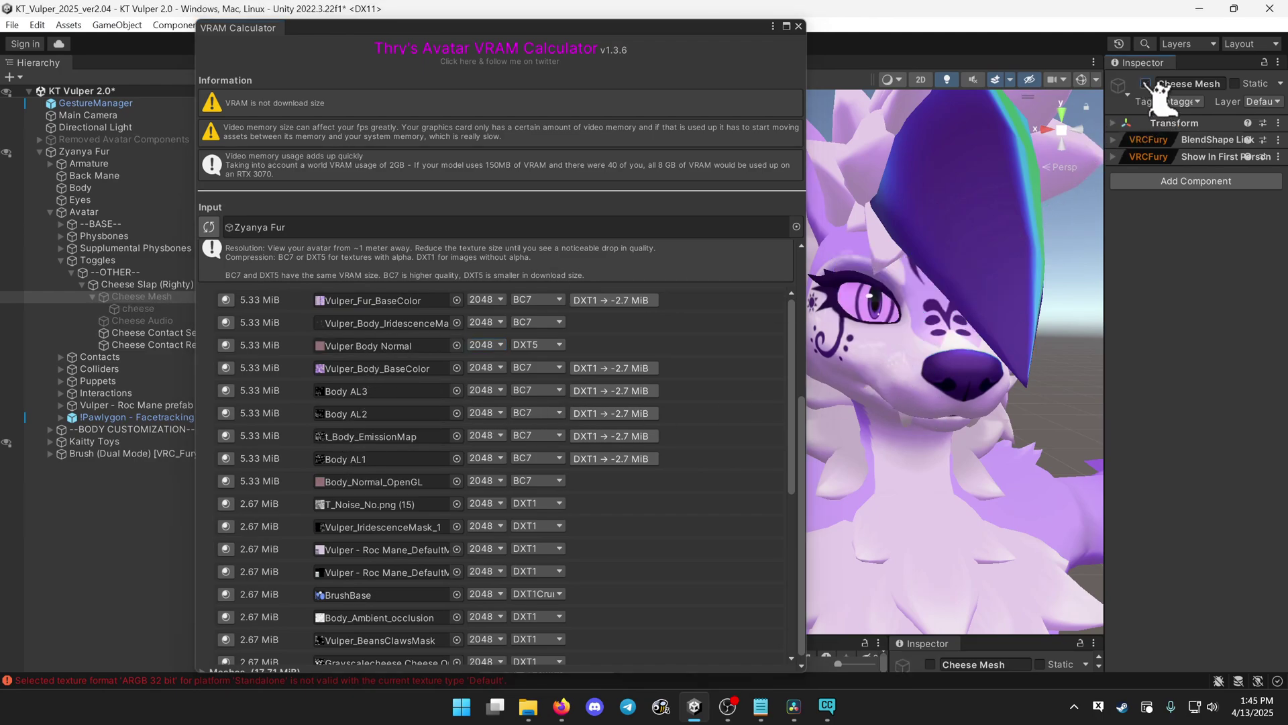
scroll(957, 307, "down", 5)
Step: Select the avatar's body and Roc Mane in the Scene view to check their materials
scroll(952, 306, "up", 1)
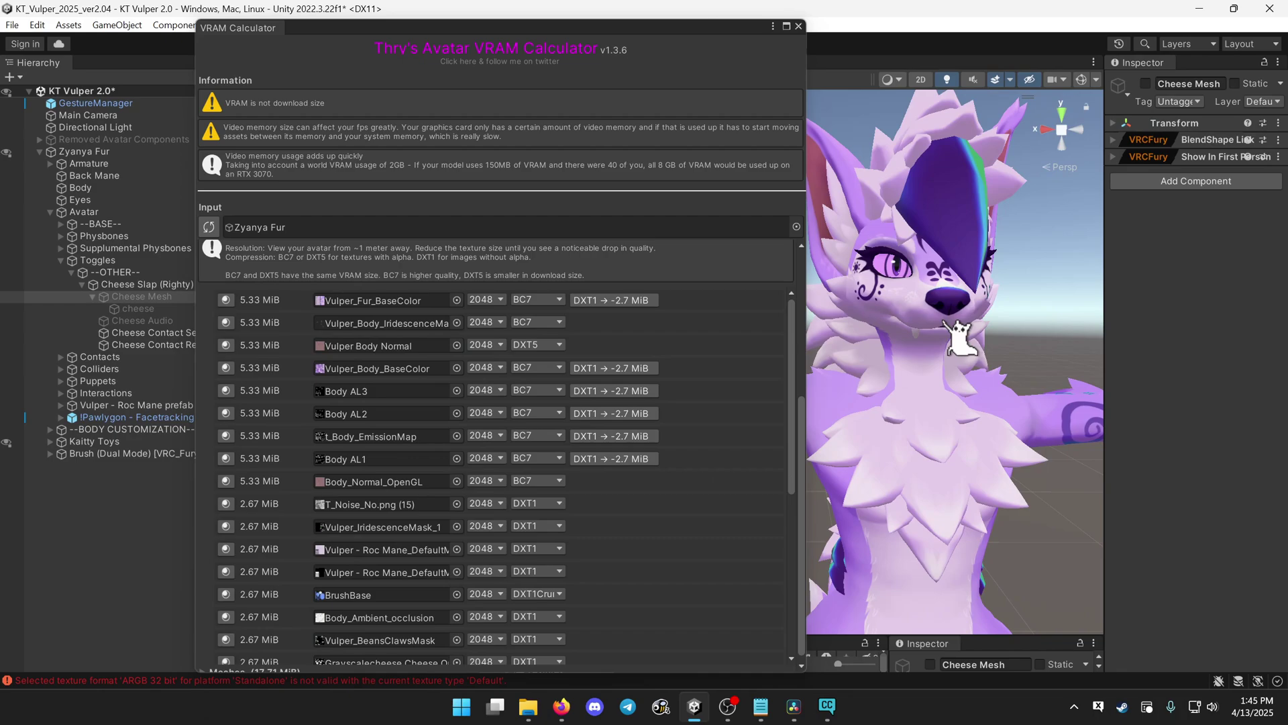
left_click(380, 302)
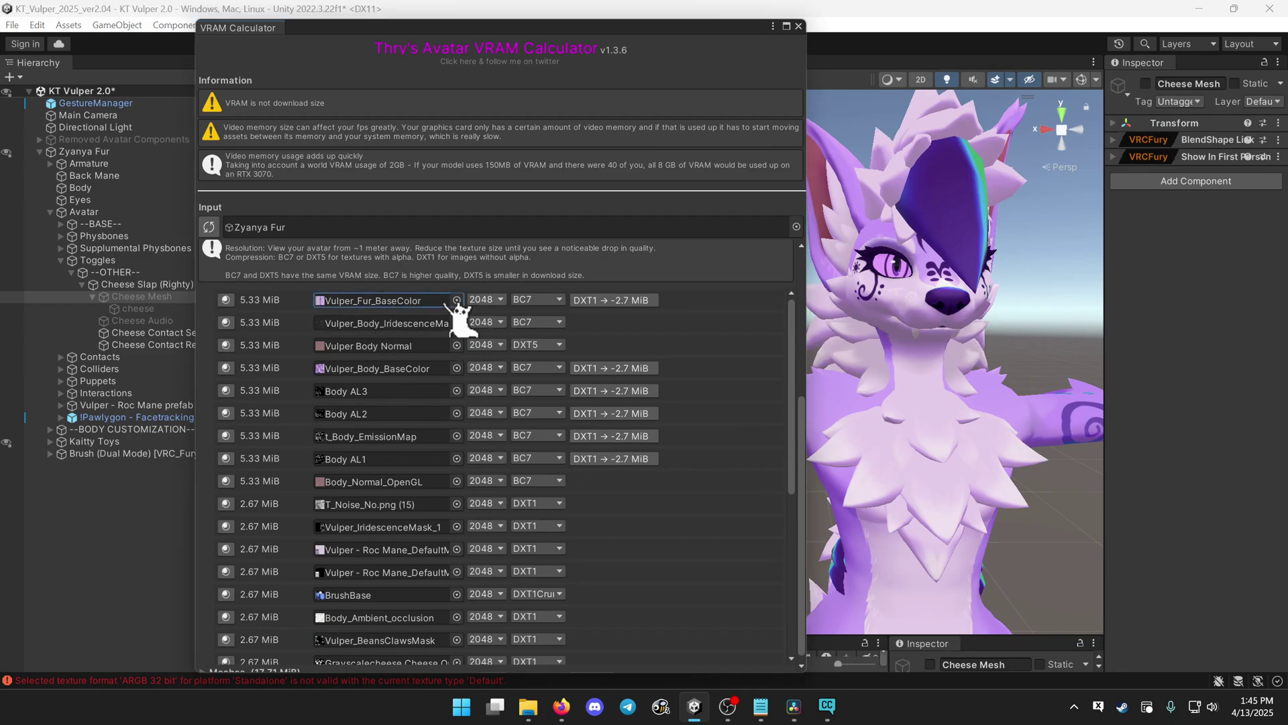
left_click(942, 443)
scroll(926, 445, "down", 2)
left_click(922, 465)
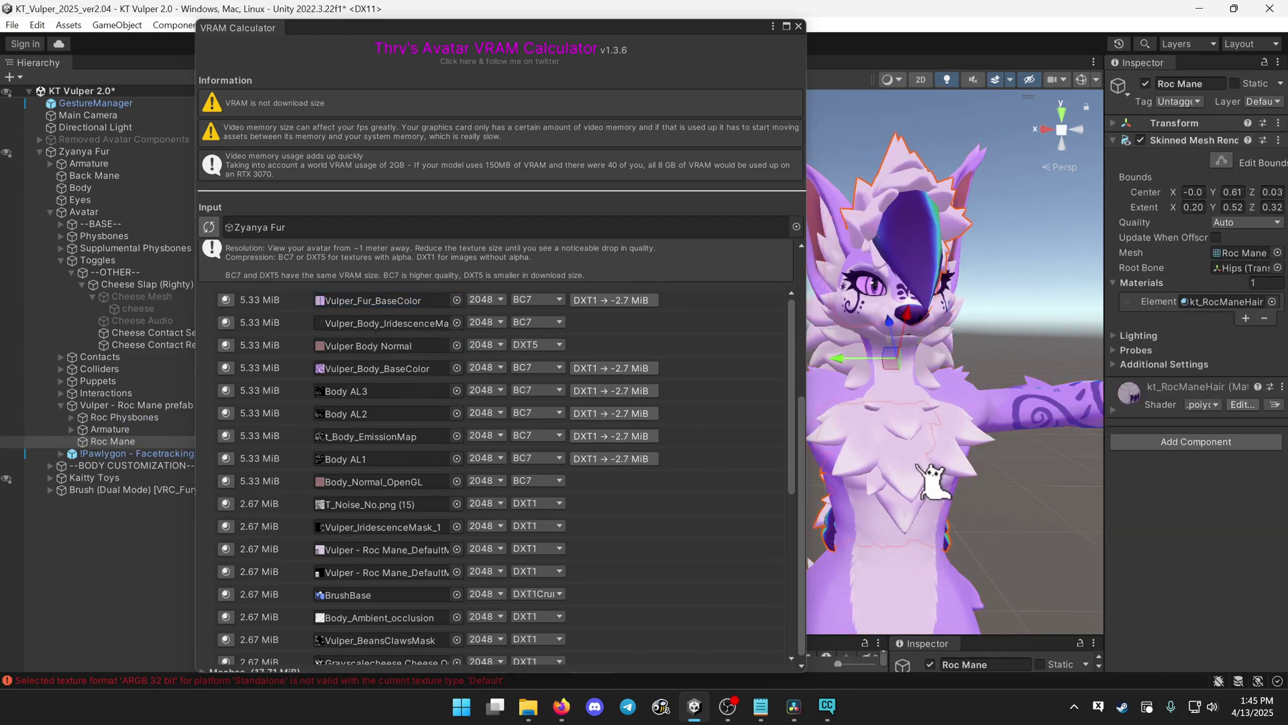
middle_click_drag(900, 468, 973, 396)
right_click_drag(883, 426, 926, 417)
middle_click_drag(928, 417, 999, 401)
left_click(996, 398)
scroll(1007, 416, "up", 3)
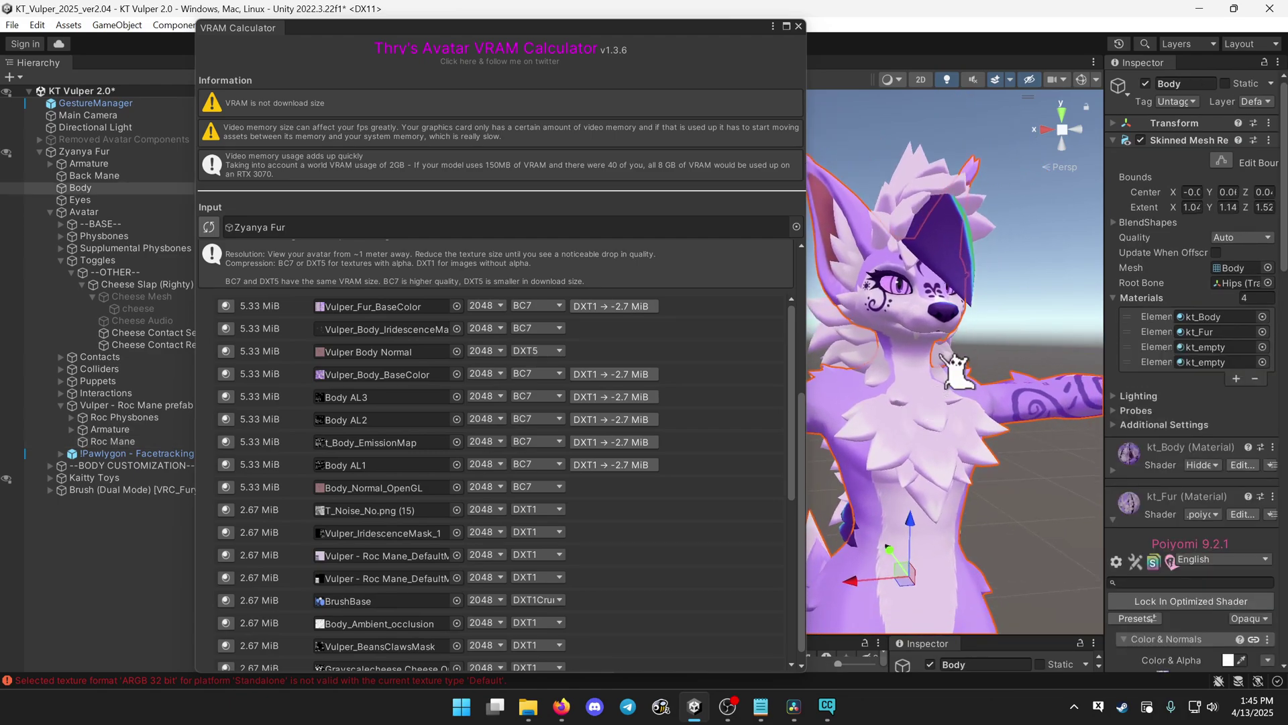
left_click(943, 183)
Step: Set Vulper_Fur_BaseColor's resolution to 1024, dropping it to 1.33 MiB
middle_click_drag(901, 405, 887, 355)
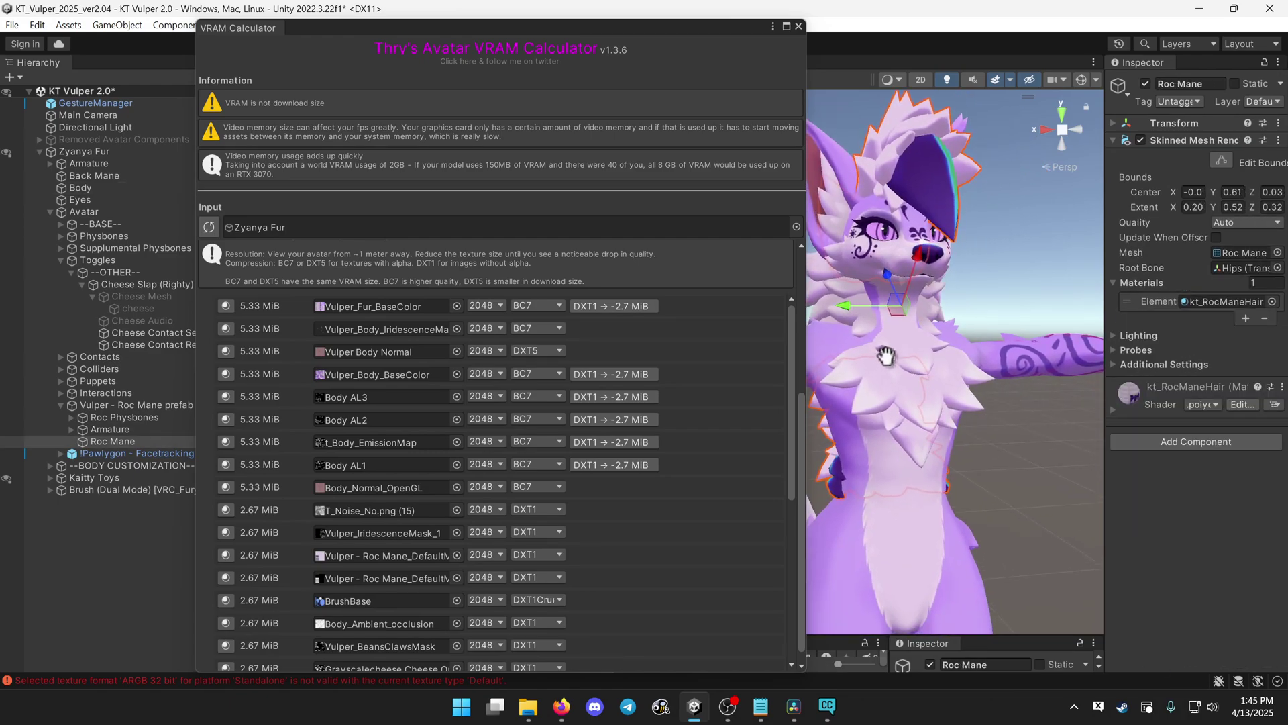
middle_click_drag(899, 186, 985, 196)
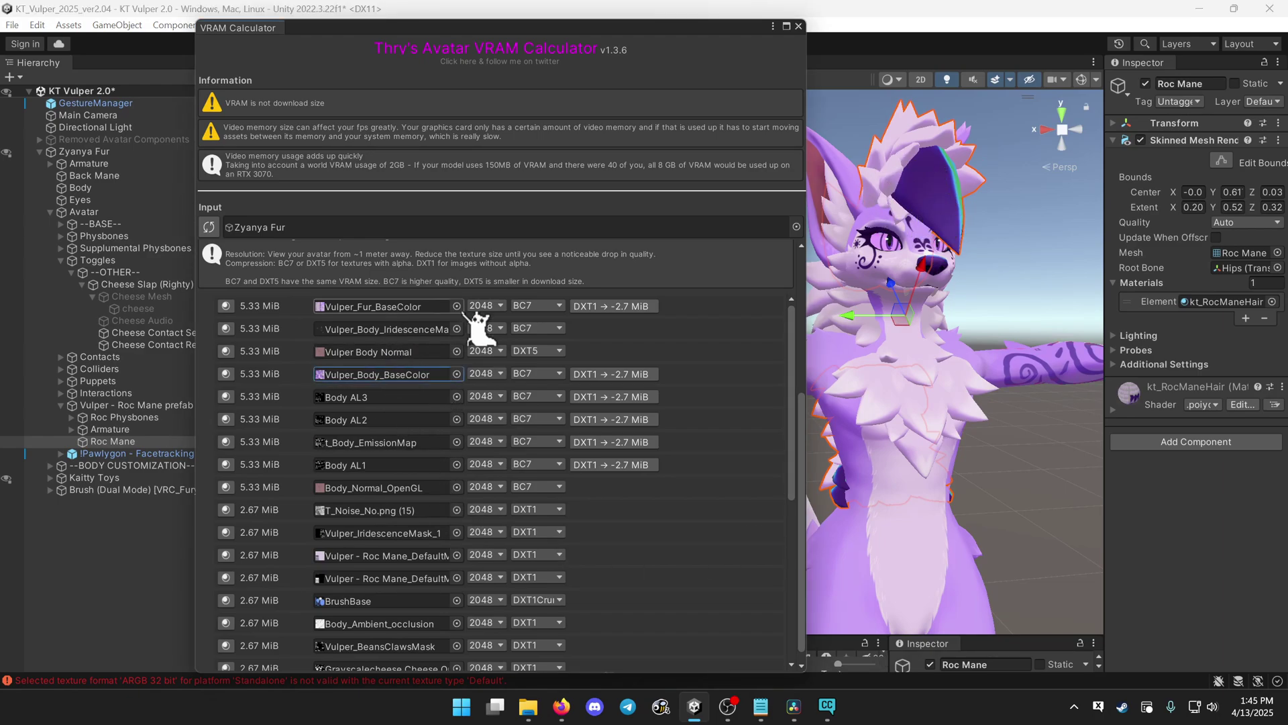
left_click(499, 305)
left_click(530, 394)
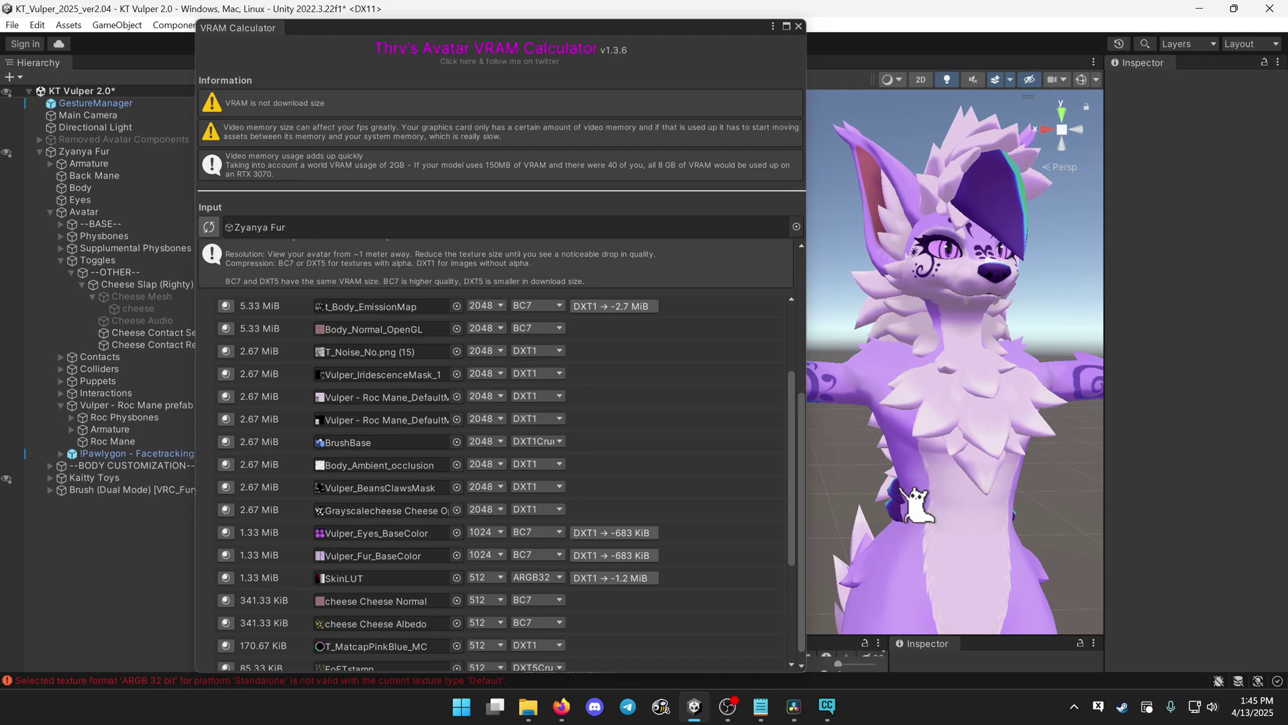
Step: Enlarge the Project panel and preview the BrushBase image in IrfanView, then close it
scroll(336, 487, "up", 3)
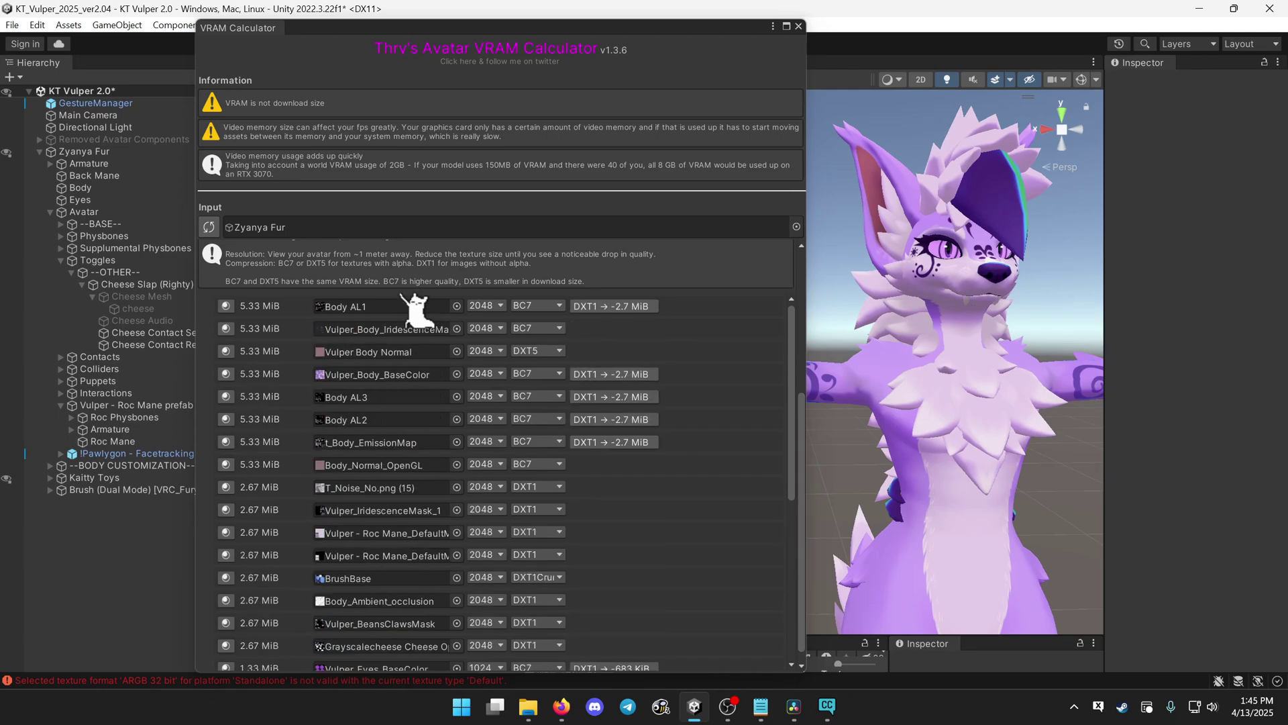
scroll(408, 631, "down", 5)
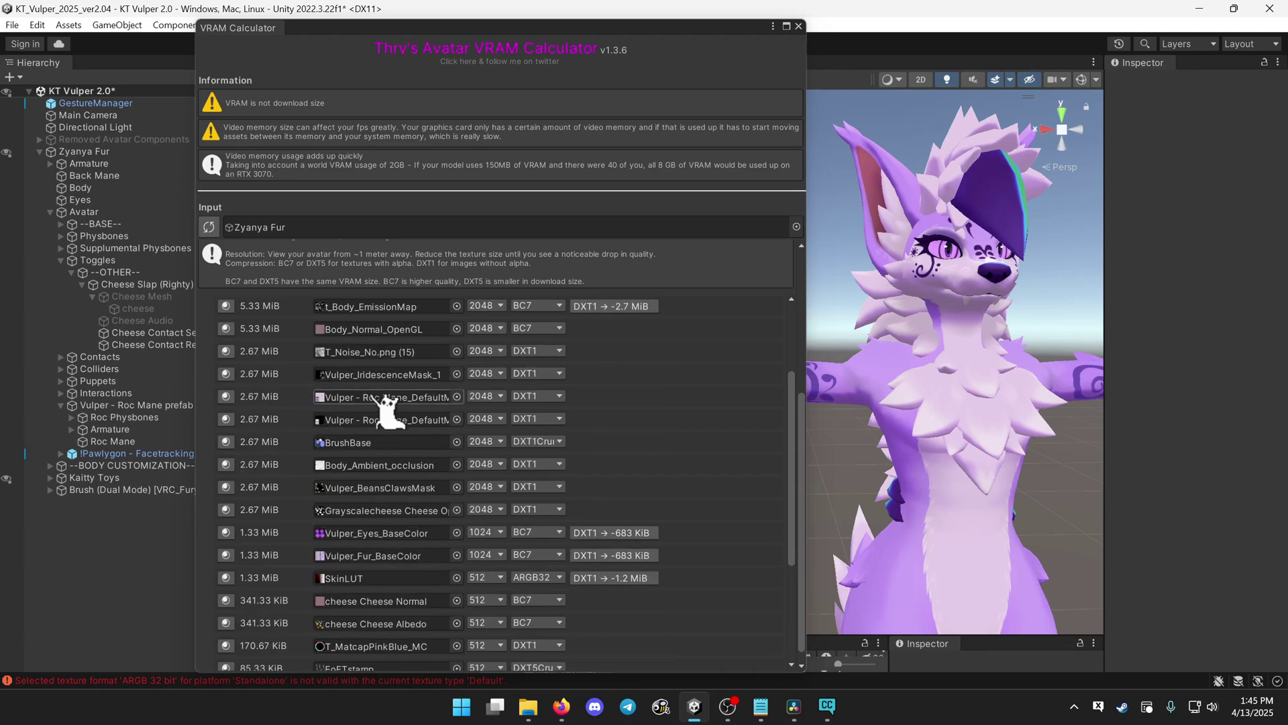
mouse_move(853, 410)
right_mouse_down()
mouse_move(880, 406)
mouse_move(832, 404)
right_mouse_up()
left_click(364, 445)
scroll(429, 433, "up", 3)
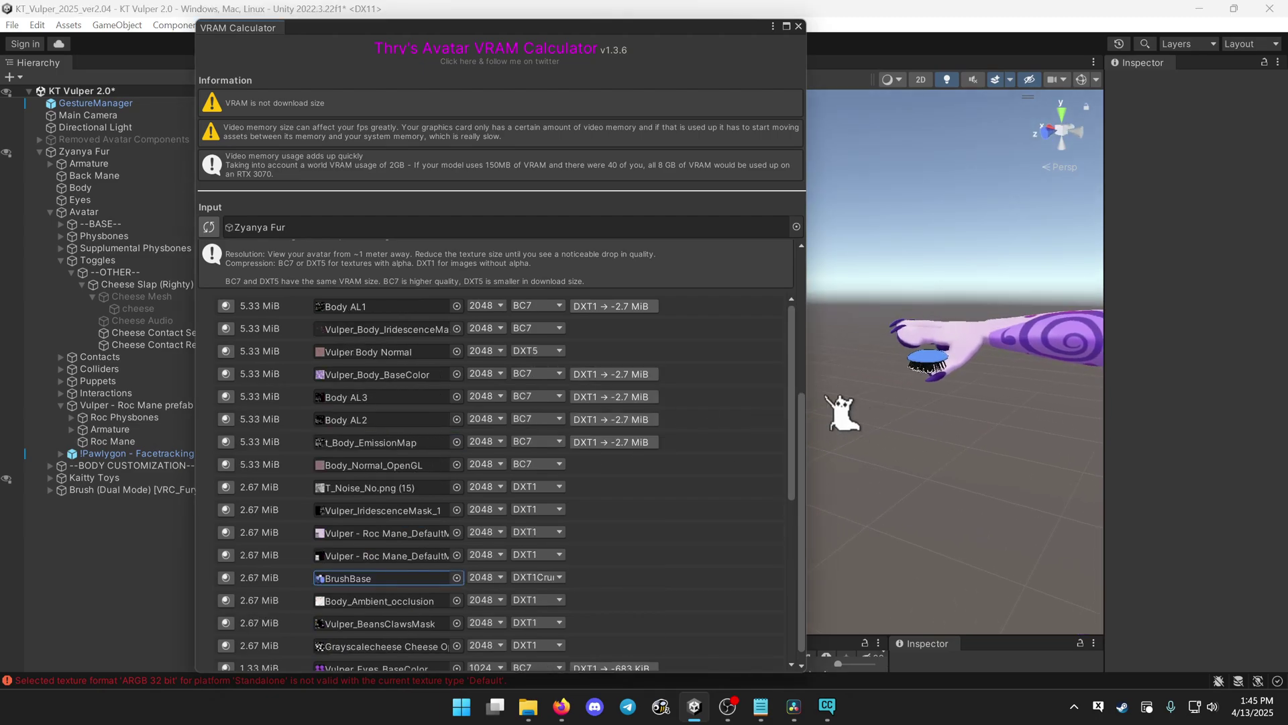
scroll(824, 396, "up", 1)
scroll(484, 433, "down", 3)
scroll(436, 463, "up", 3)
scroll(414, 477, "down", 3)
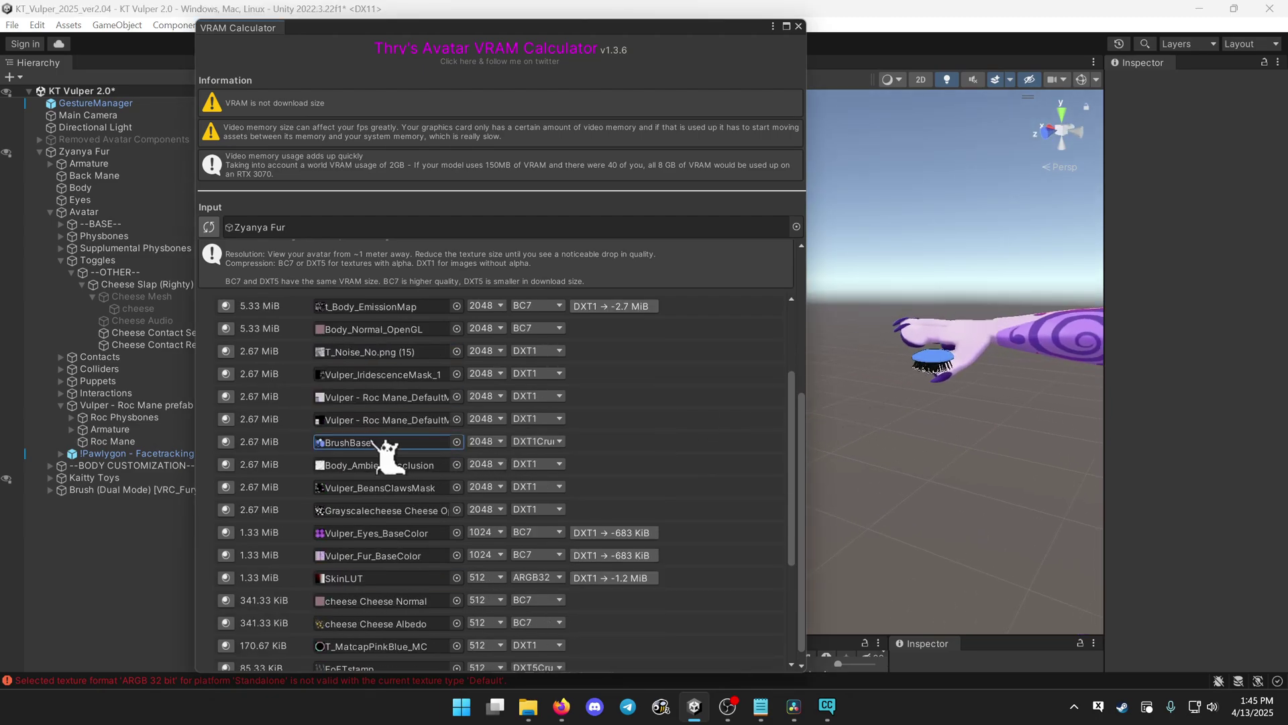
left_click_drag(631, 673, 631, 515)
scroll(362, 436, "down", 2)
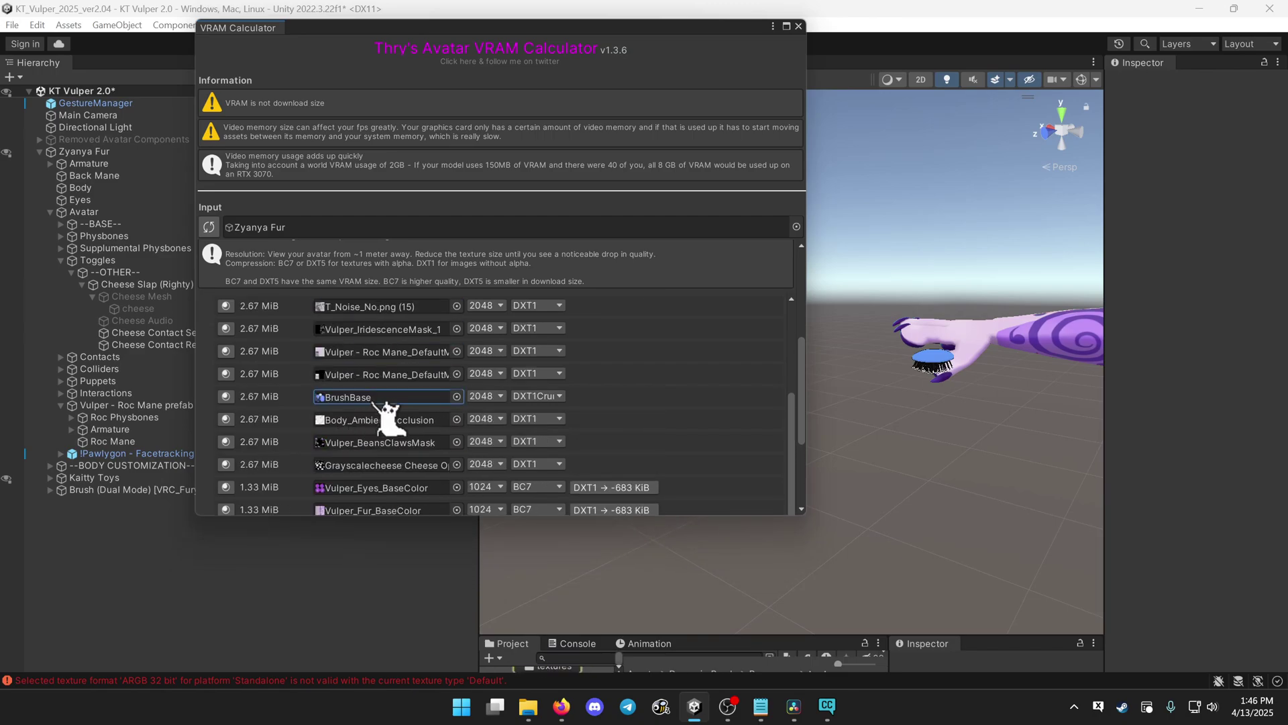
left_click_drag(607, 634, 621, 587)
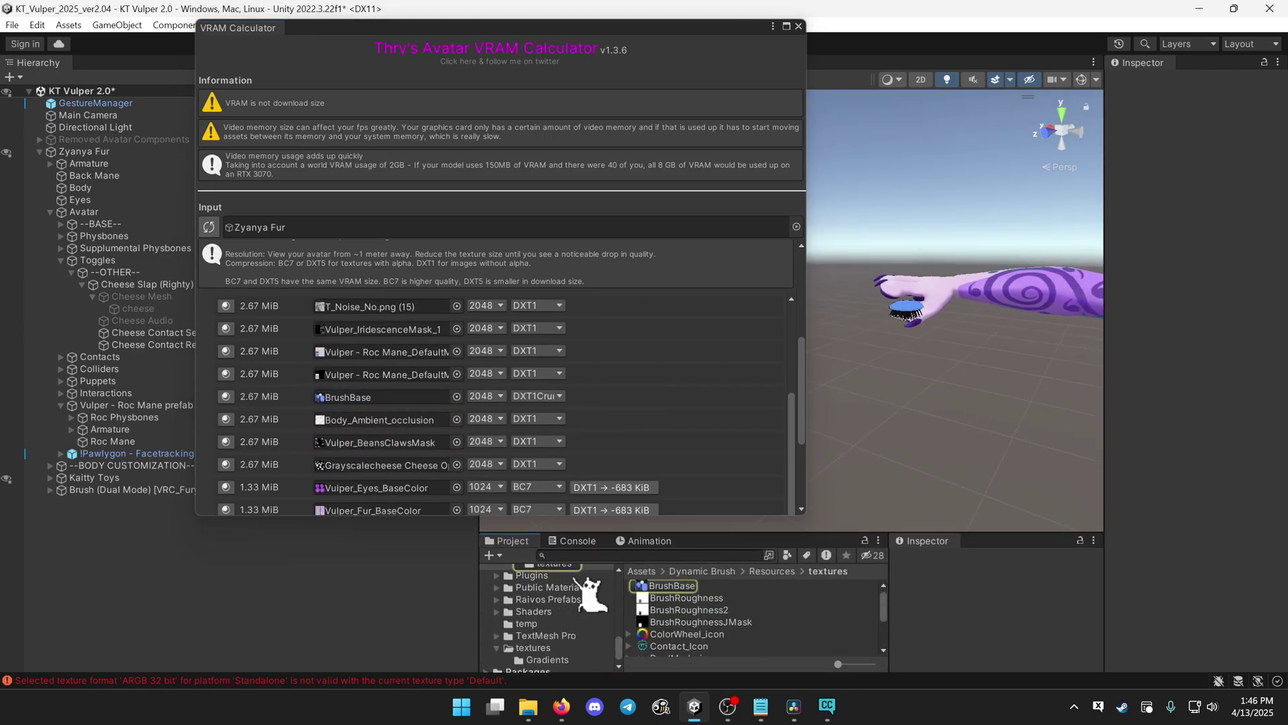
double_click(669, 589)
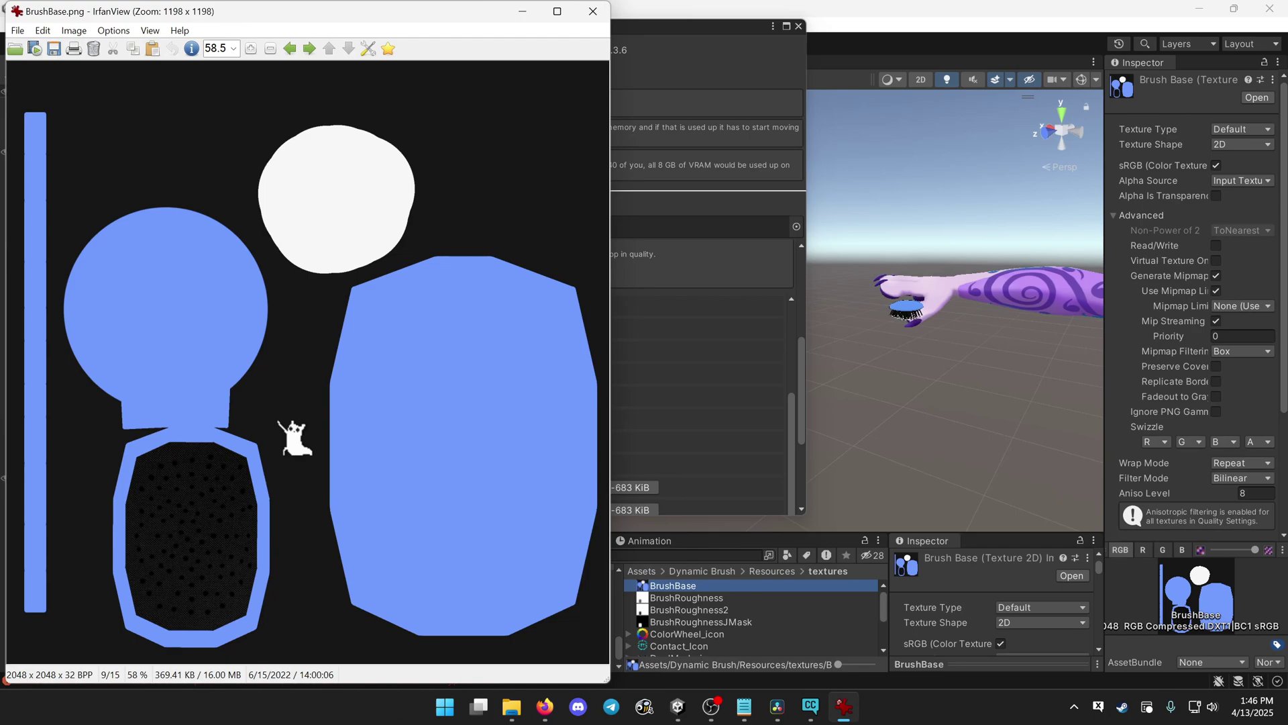
left_click(592, 12)
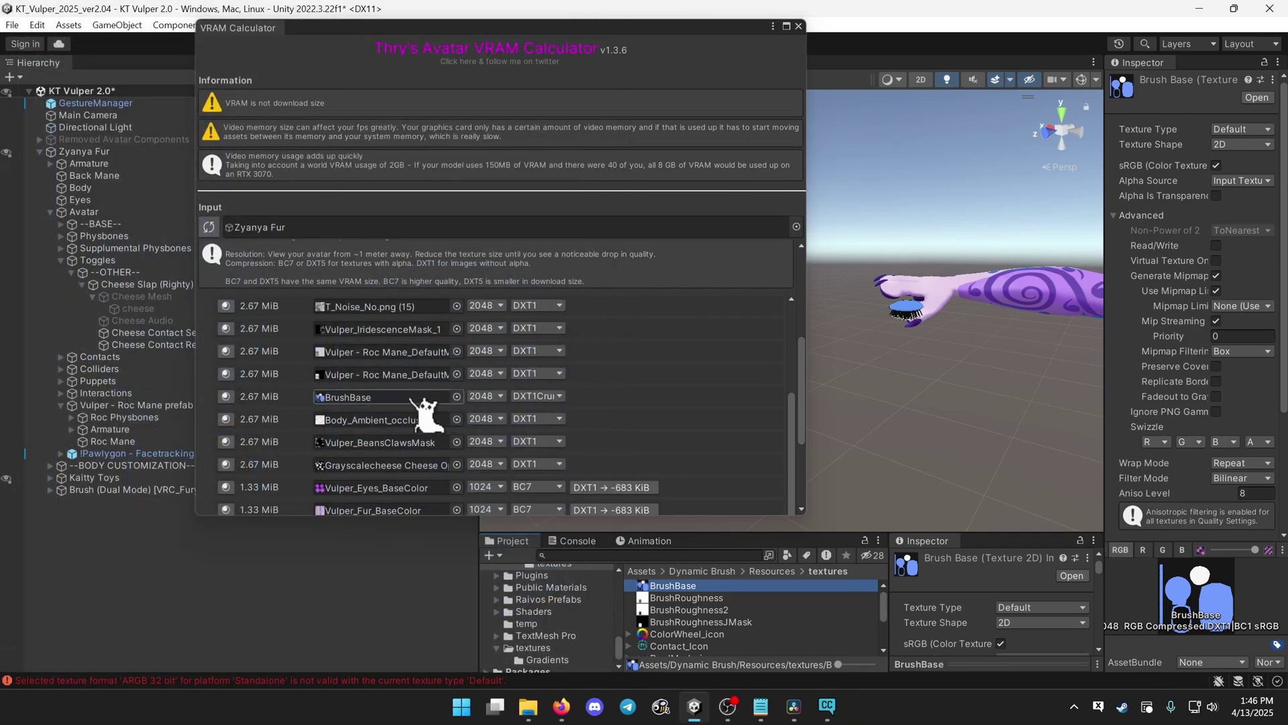
Step: Reduce BrushBase from 2048 to 512 resolution in the VRAM Calculator
left_click(487, 396)
left_click(520, 470)
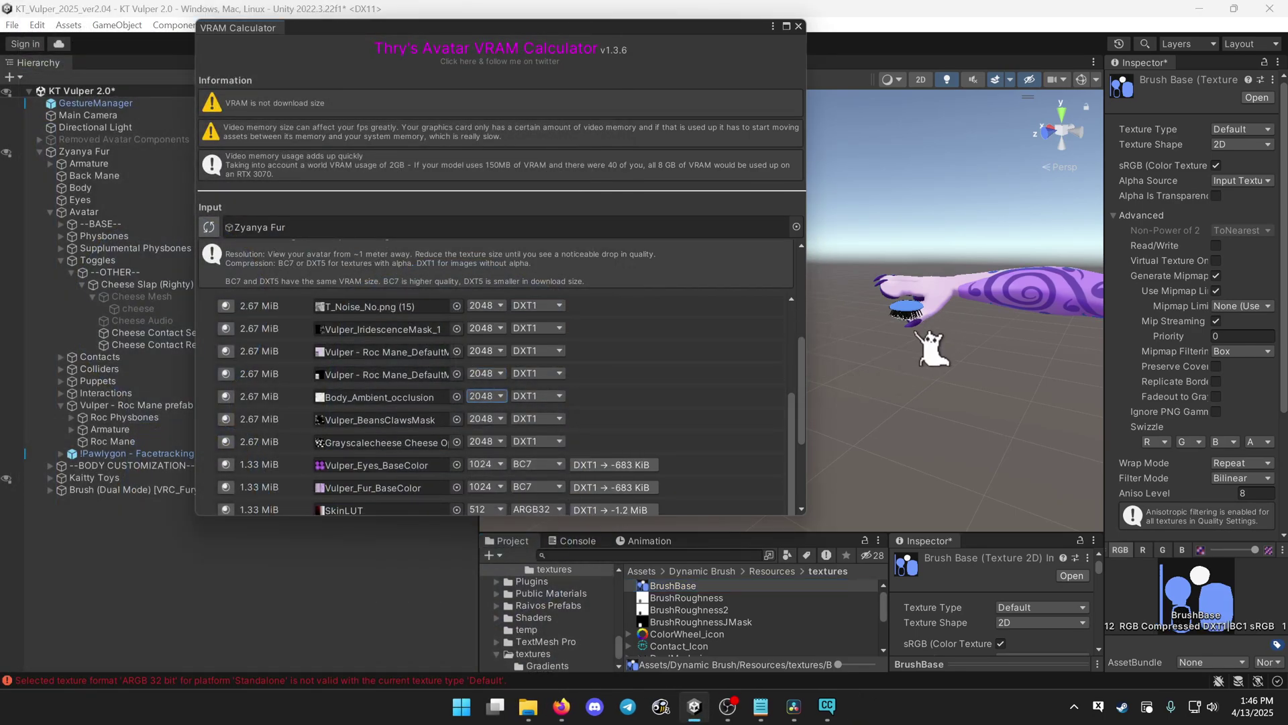
scroll(422, 419, "down", 4)
scroll(486, 442, "up", 9)
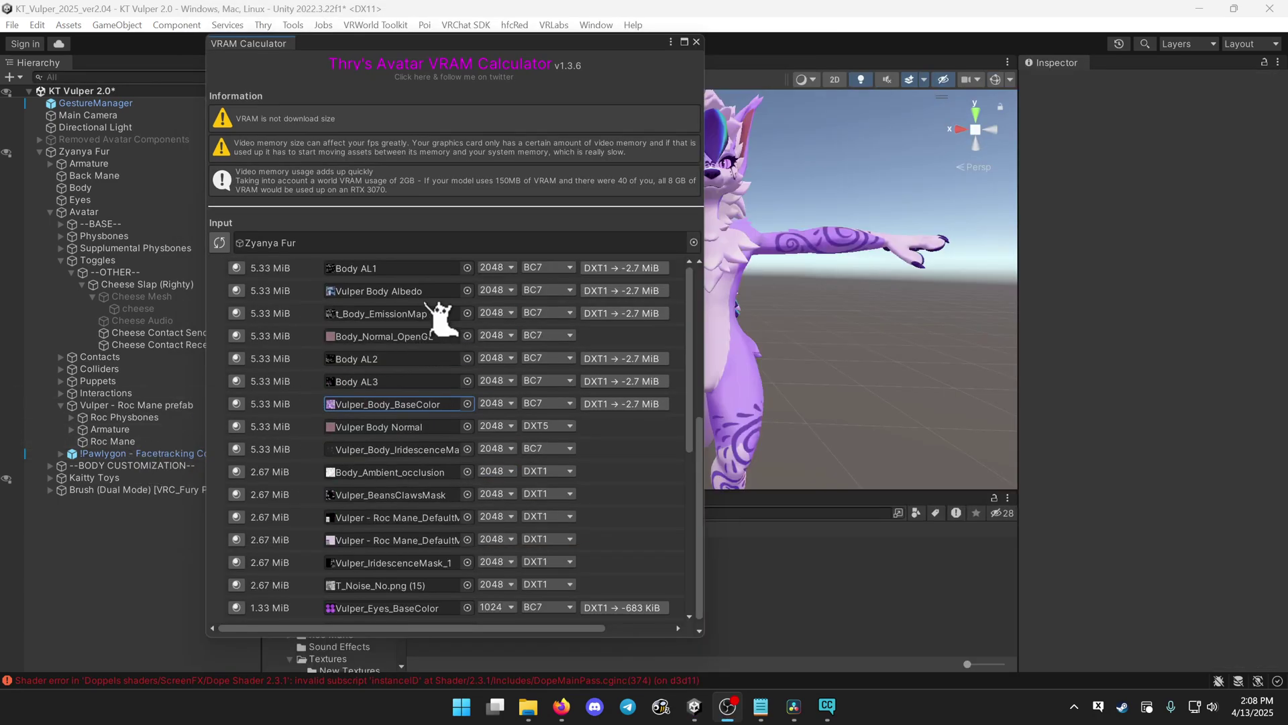
Step: Preview Vulper Body Albedo, then set its resolution to 128 (21.33 KiB)
left_click(363, 294)
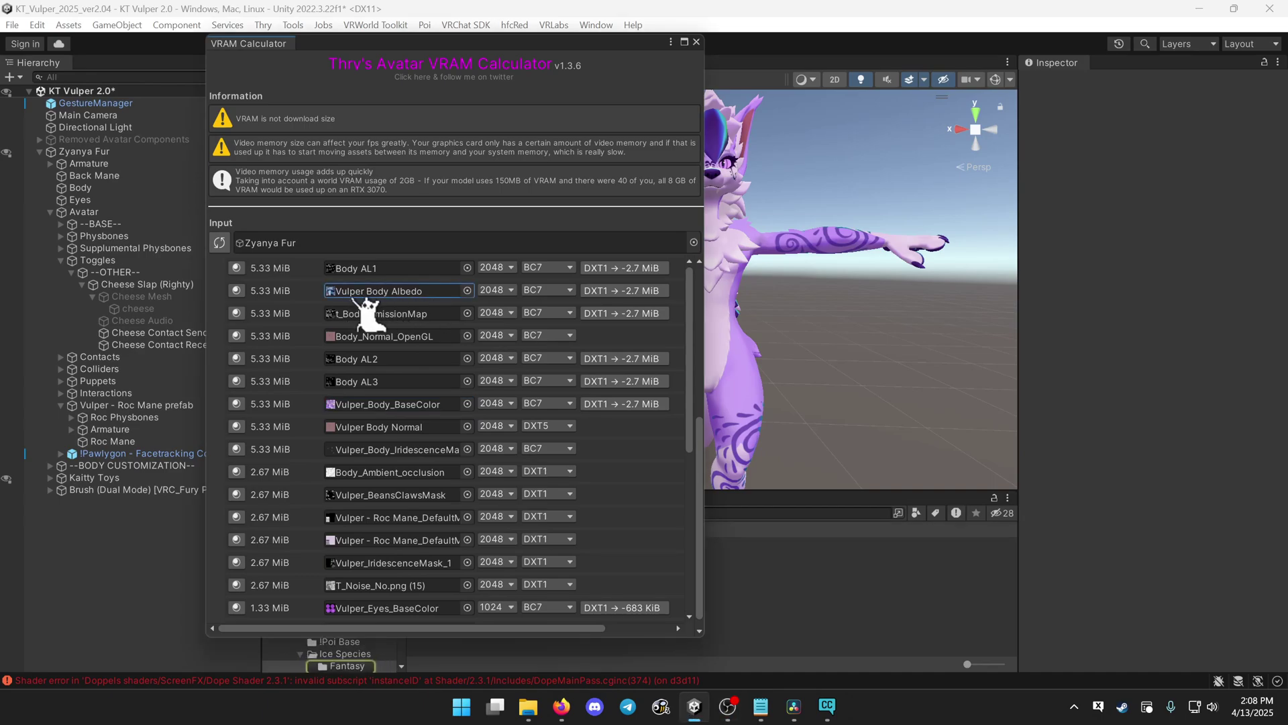
double_click(350, 296)
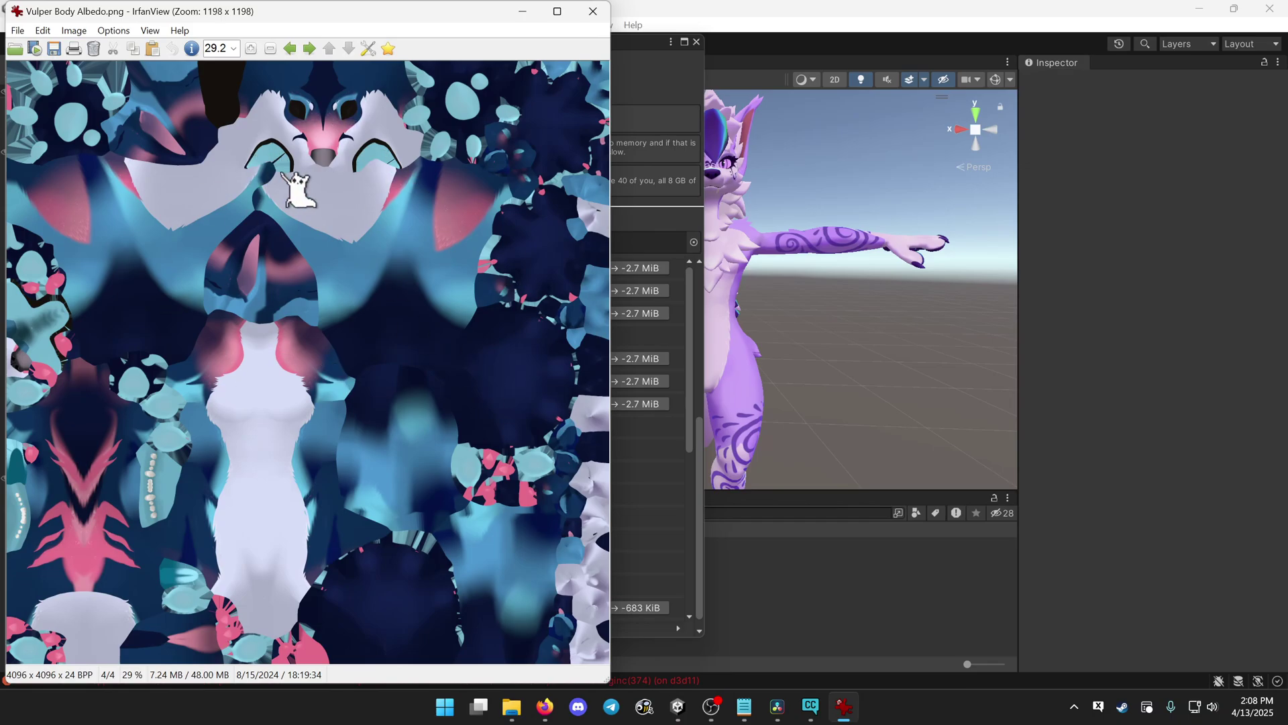
left_click(605, 12)
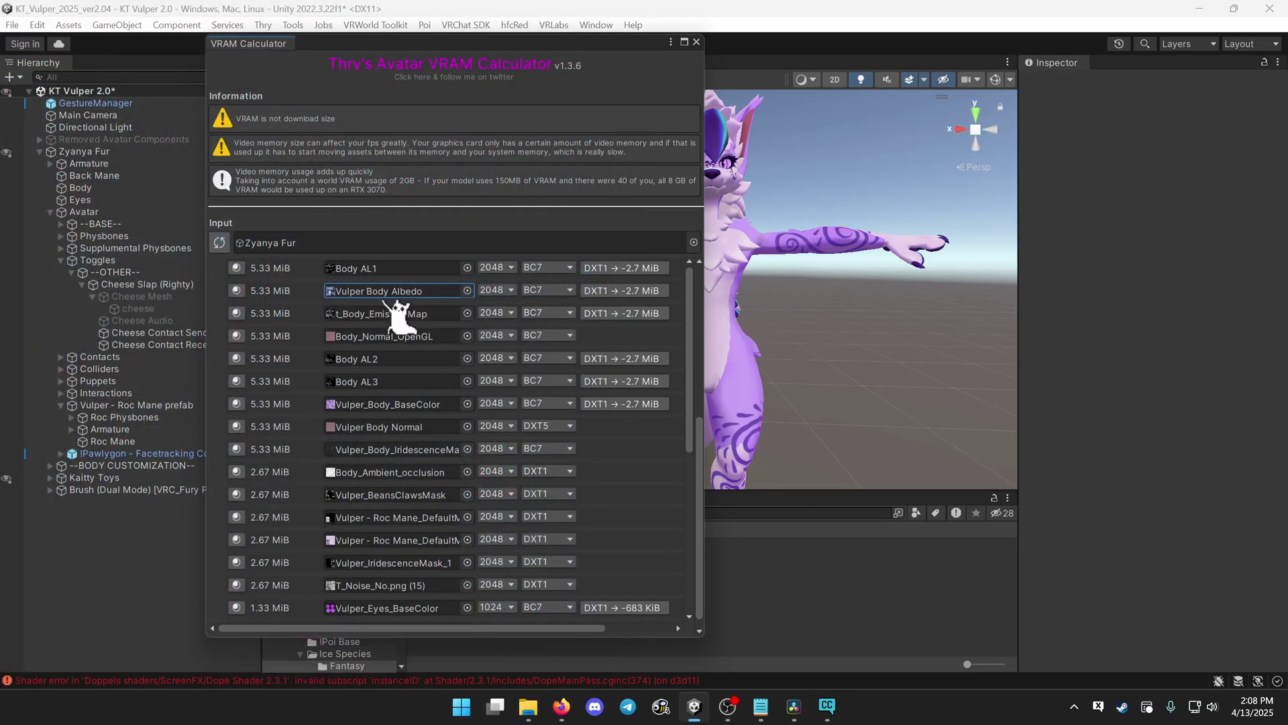
left_click(504, 290)
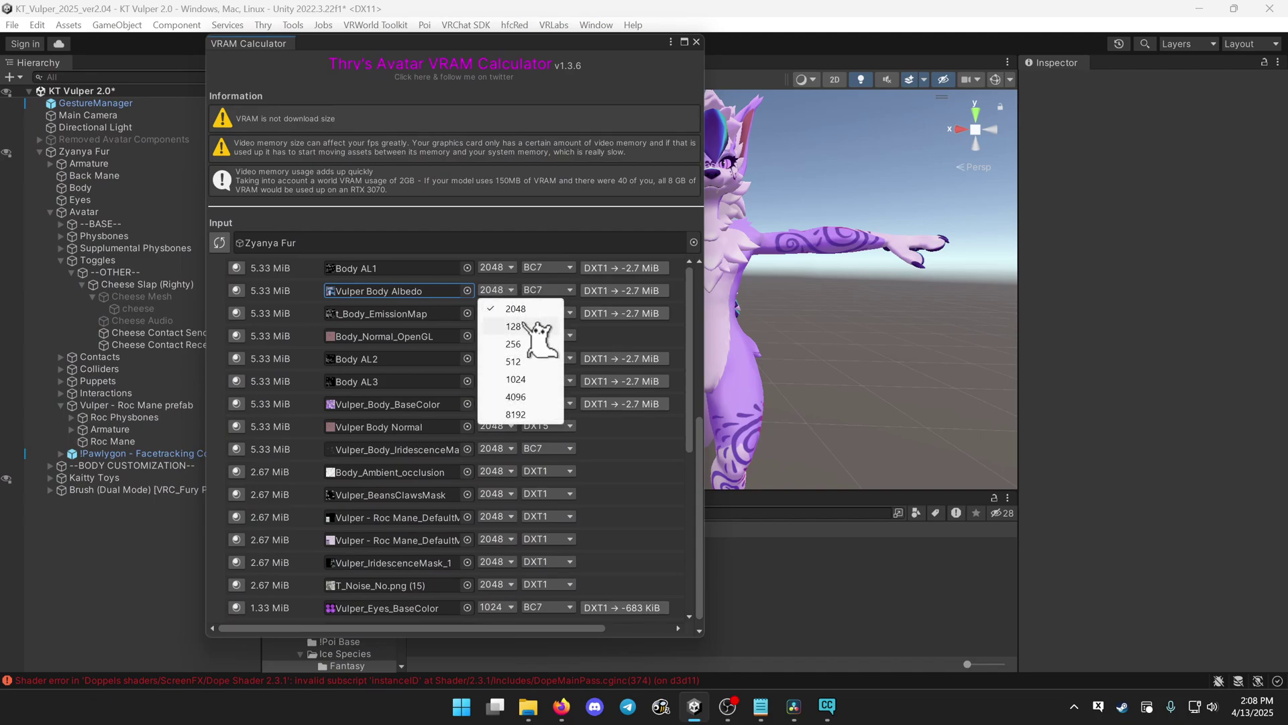
left_click(524, 326)
scroll(460, 375, "down", 10)
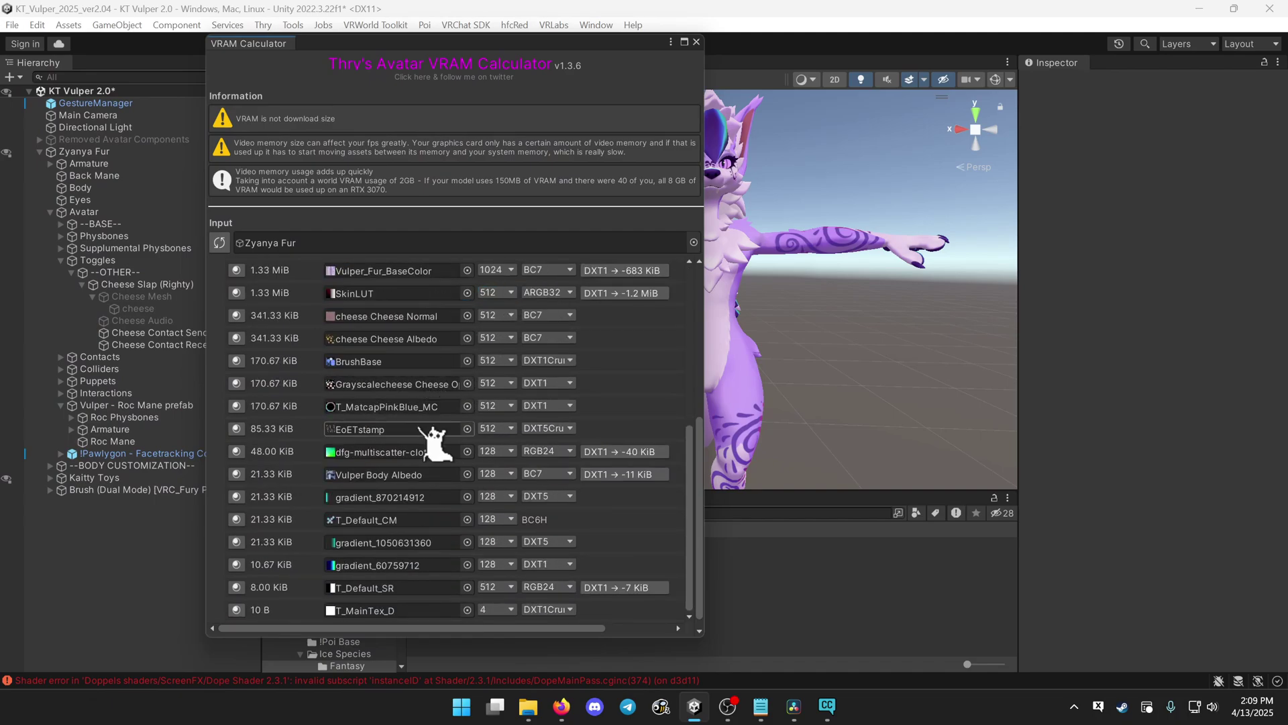
Step: Show which materials use Vulper Body Albedo and open the kt_Fur Poiyomi material's settings
left_click(357, 478)
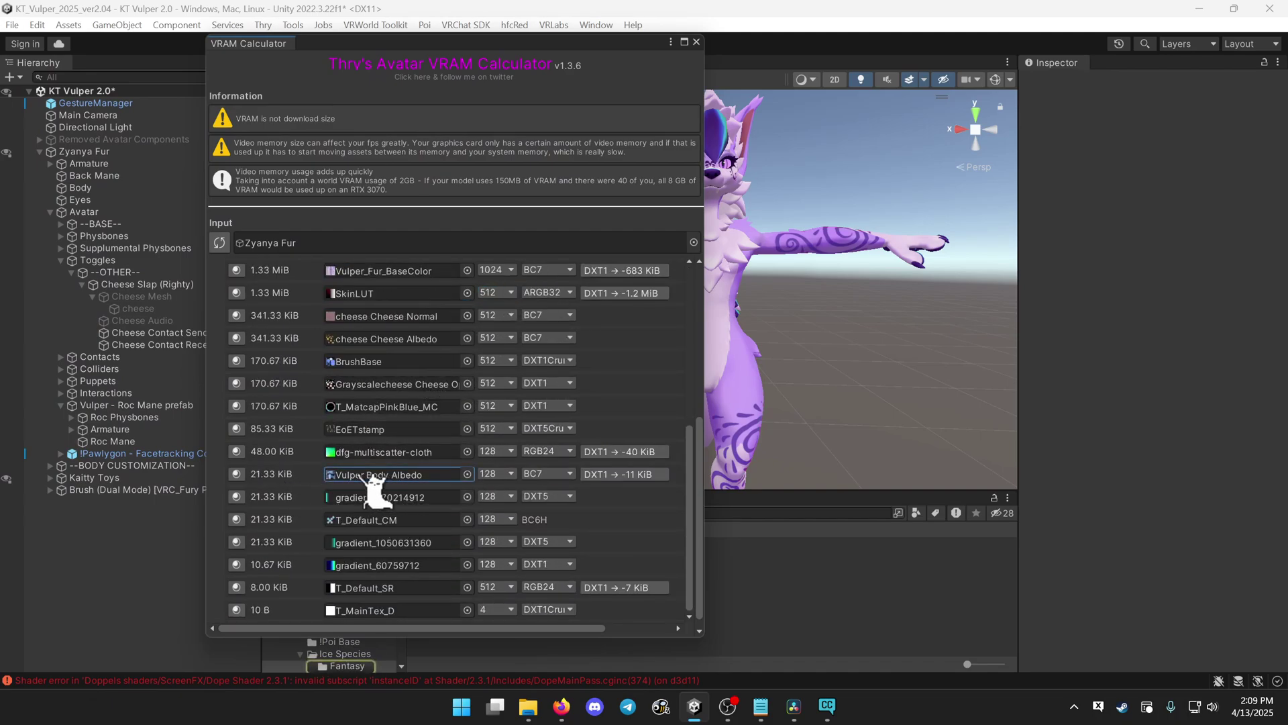
left_click(238, 473)
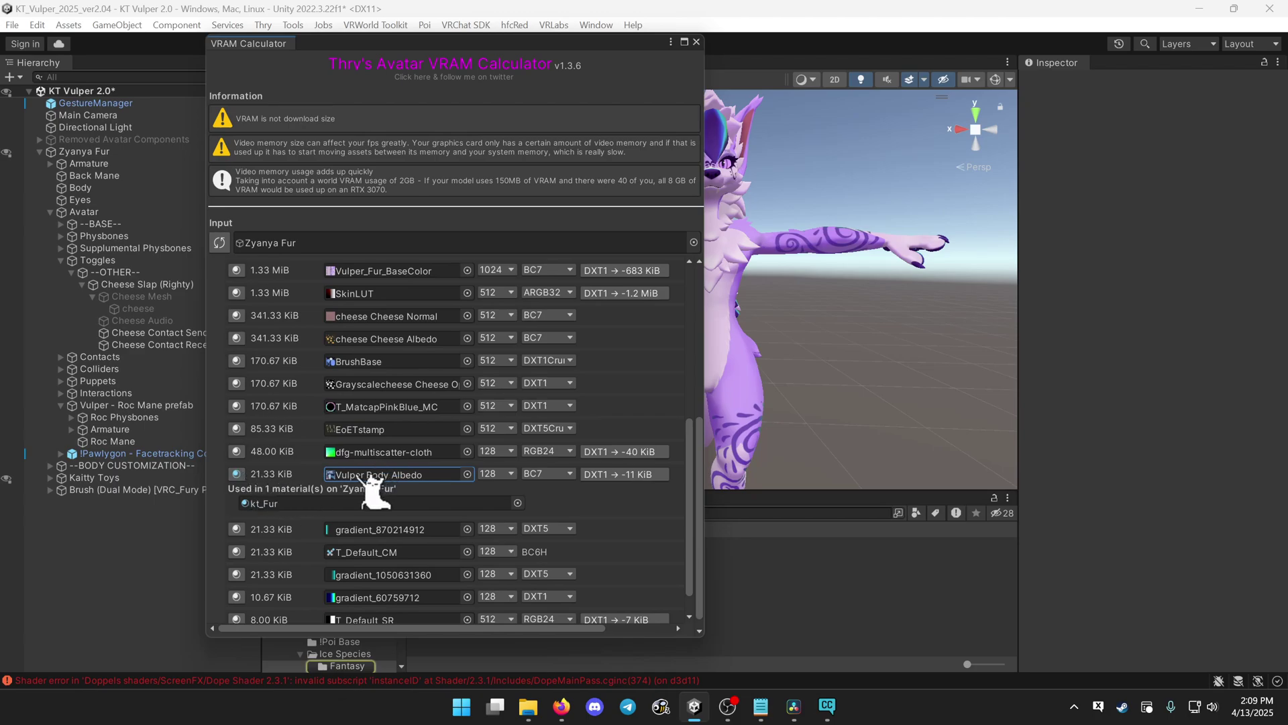
left_click(295, 504)
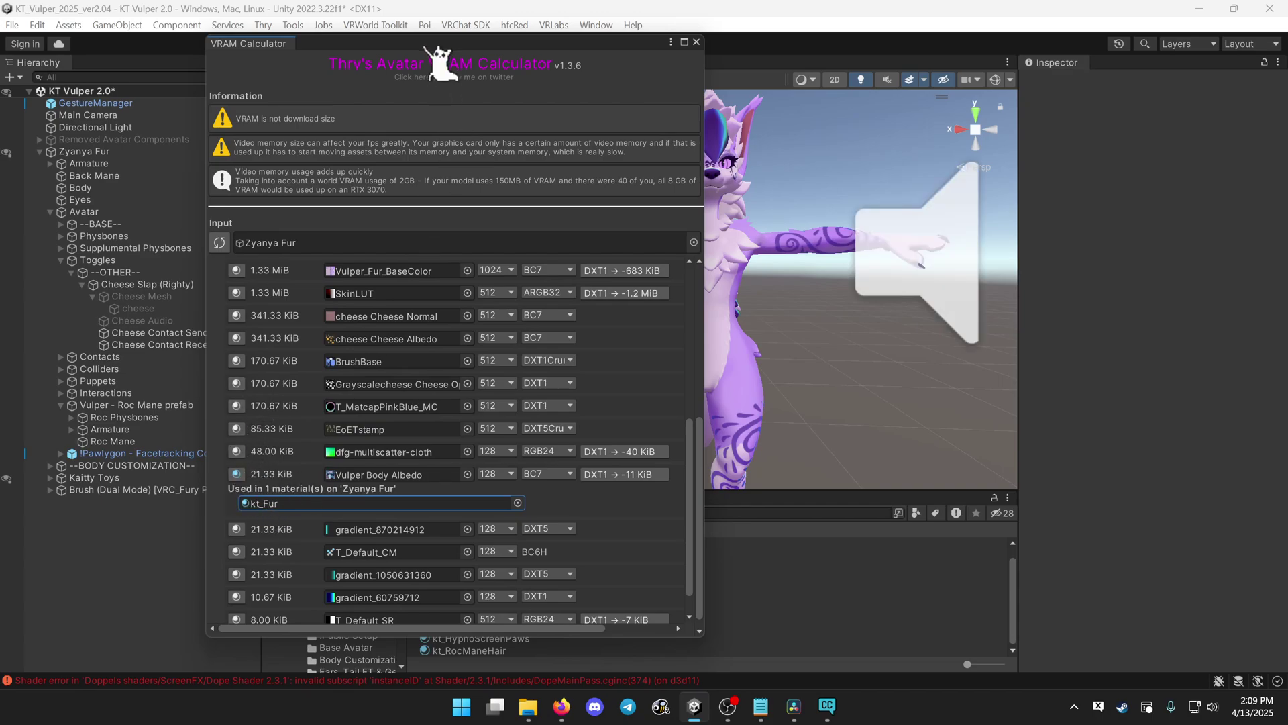
left_click_drag(425, 47, 329, 49)
left_click_drag(592, 622, 583, 484)
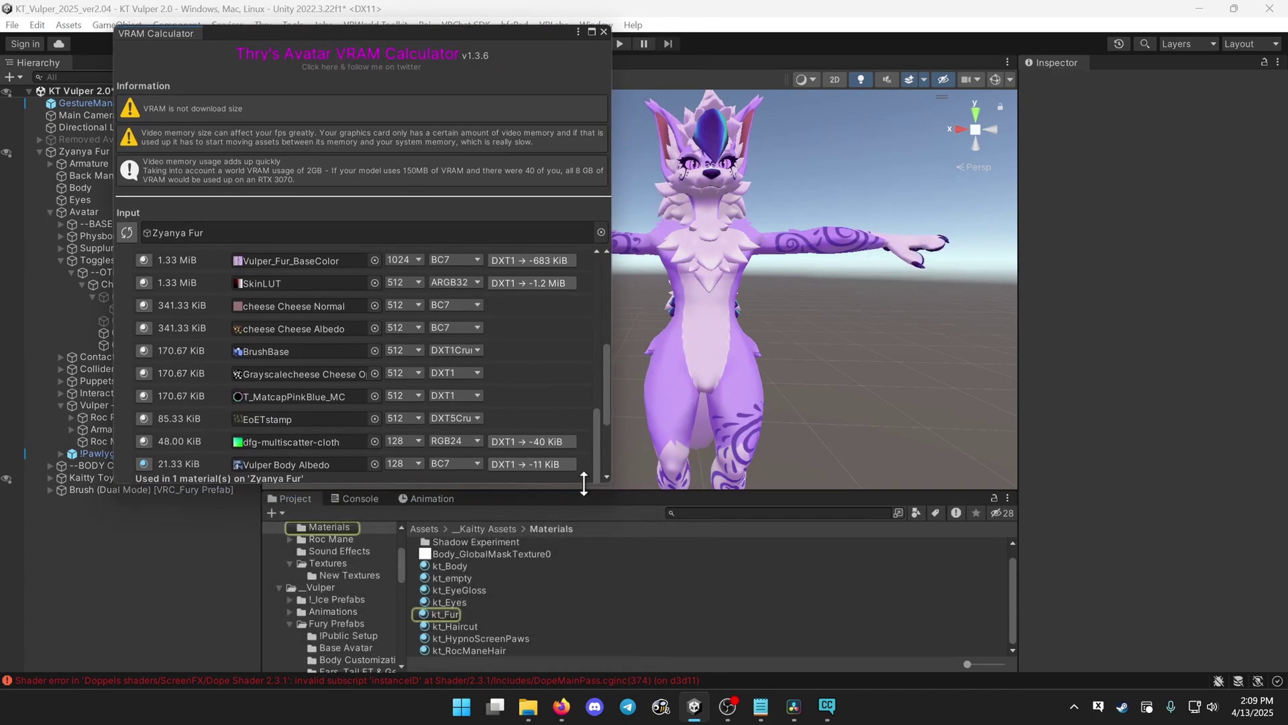
left_click(448, 615)
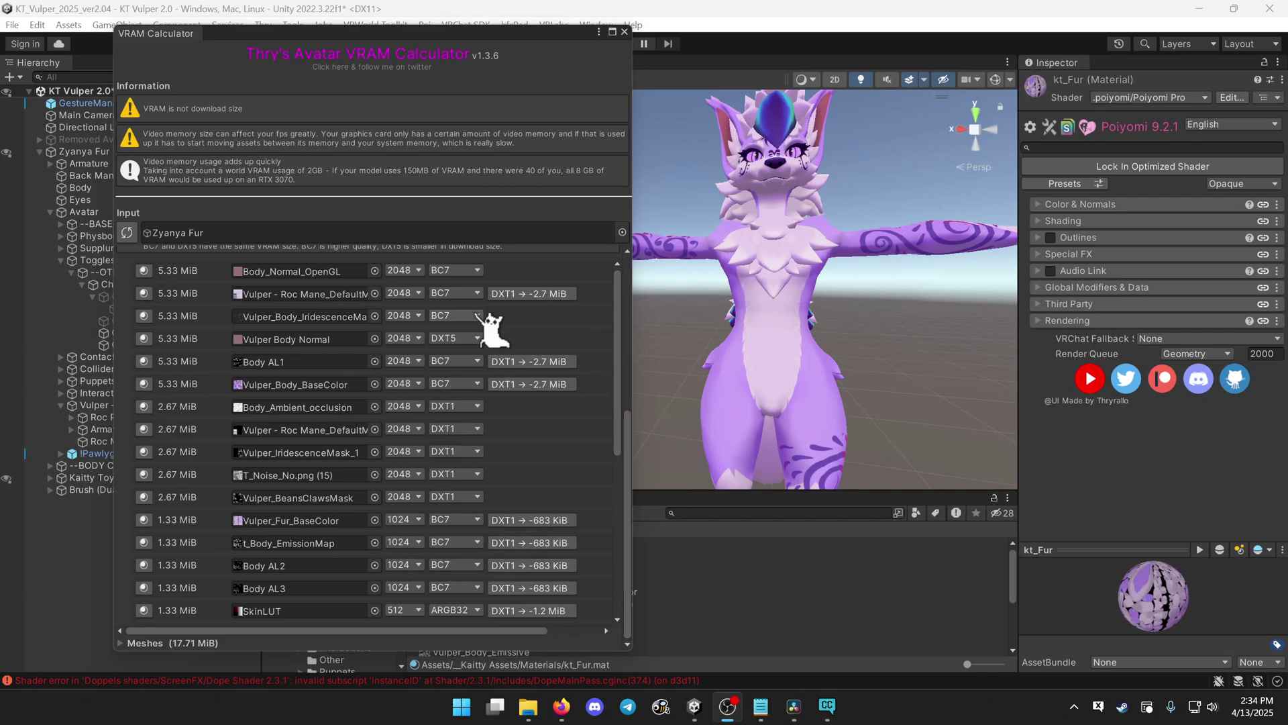
Step: Zoom the Scene view in on the avatar's thighs to inspect the fur stripes
left_click(615, 304)
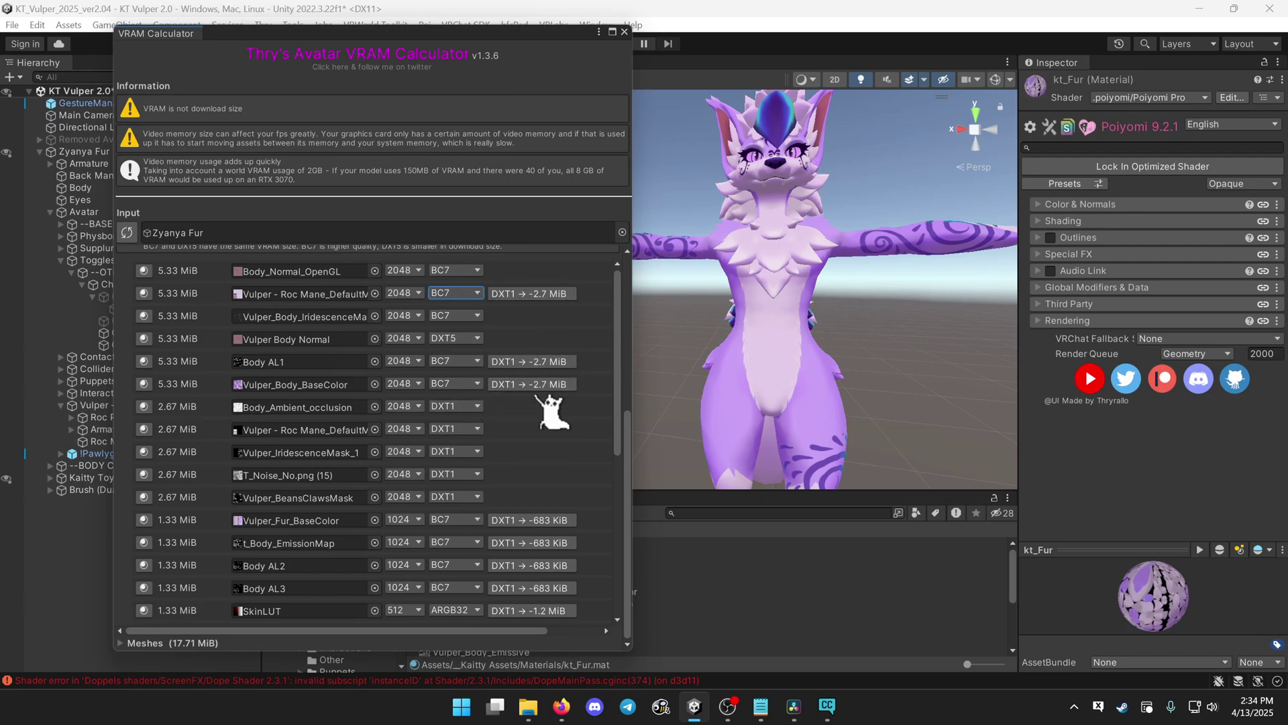
left_click_drag(807, 401, 654, 394, "alt")
middle_click_drag(785, 388, 636, 223)
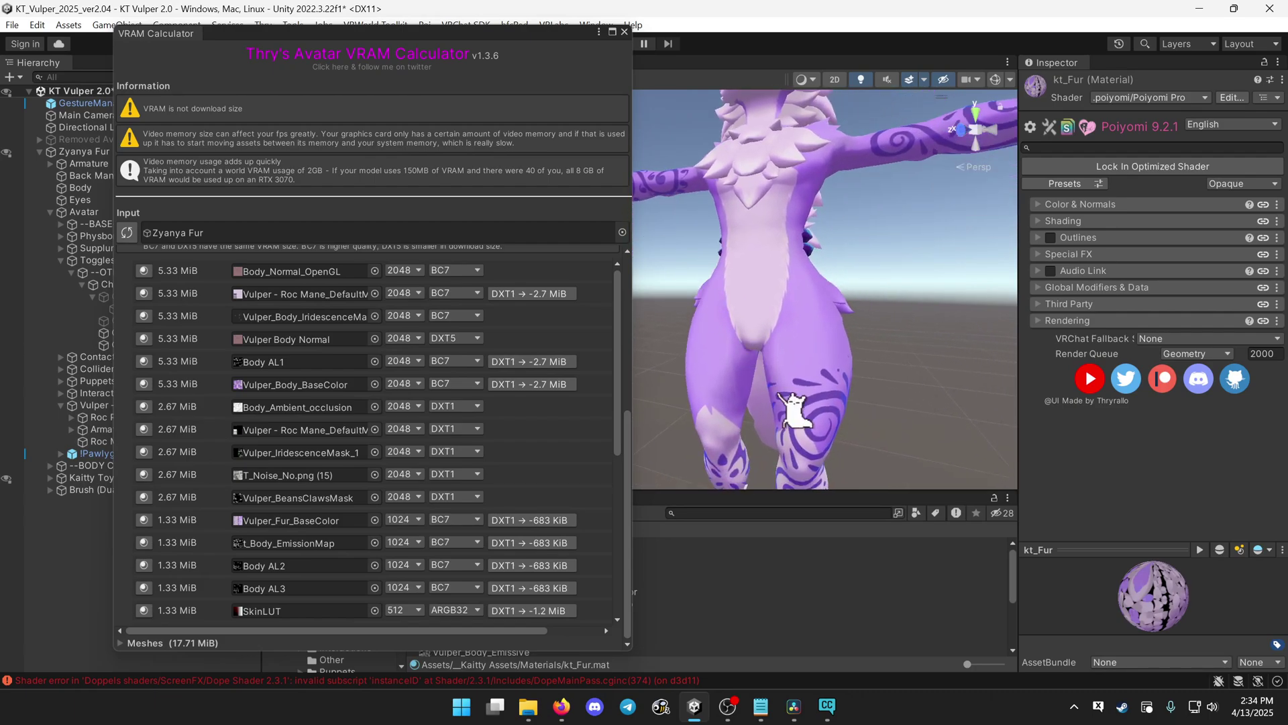
scroll(785, 409, "up", 1)
middle_click_drag(807, 424, 697, 280)
scroll(687, 338, "up", 10)
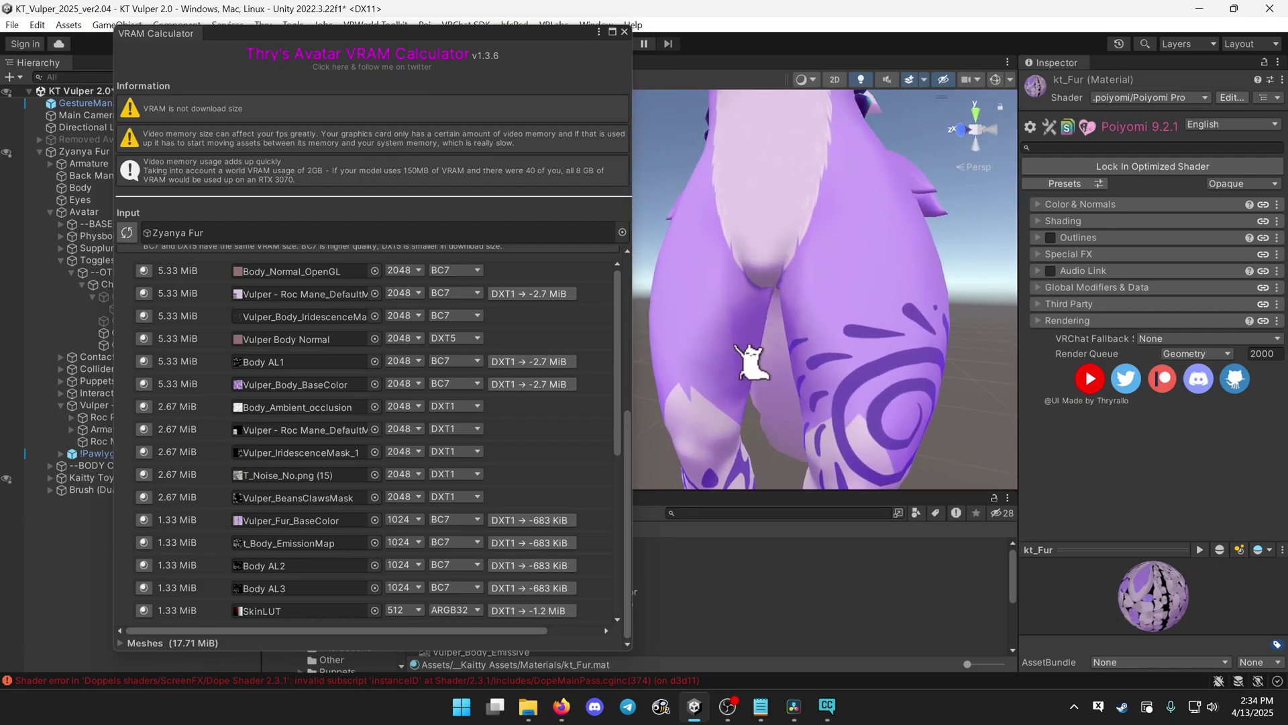
right_click_drag(736, 419, 70, 289)
middle_click_drag(854, 263, 1204, 646)
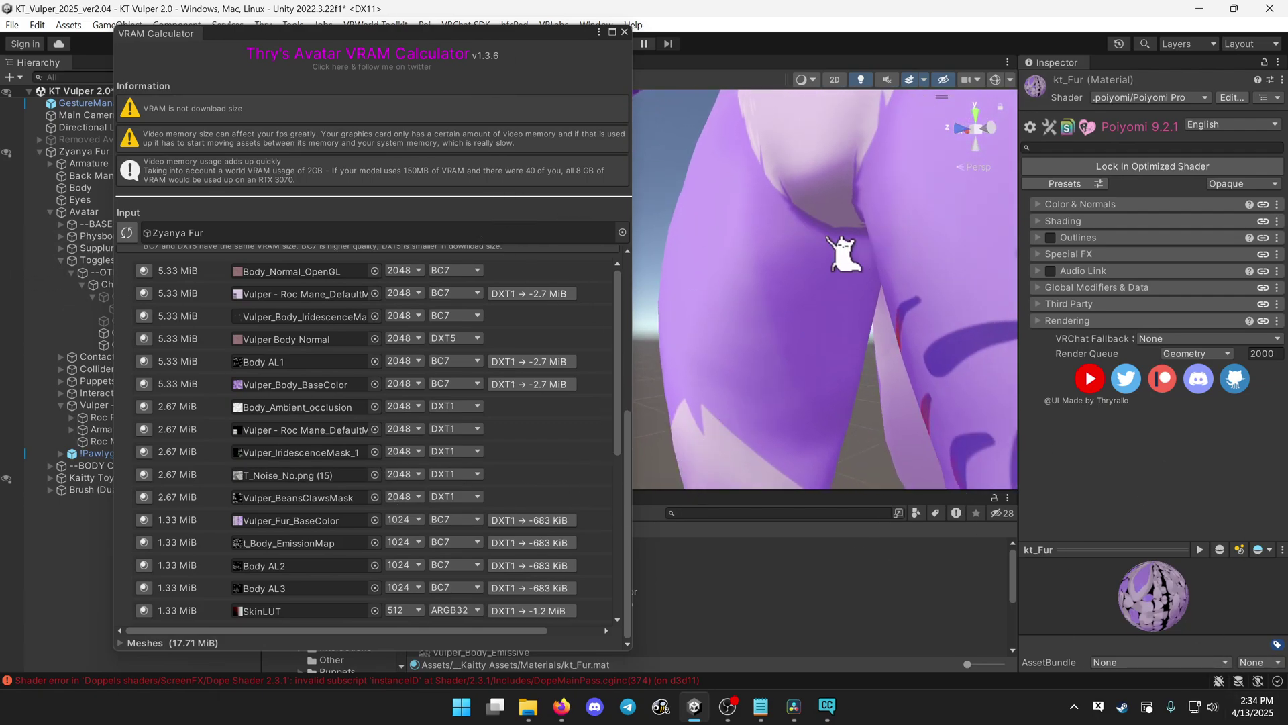
Step: Switch Vulper_Body_BaseColor to DXT1 compression, then set it back to BC7
left_click(532, 383)
left_click(687, 396)
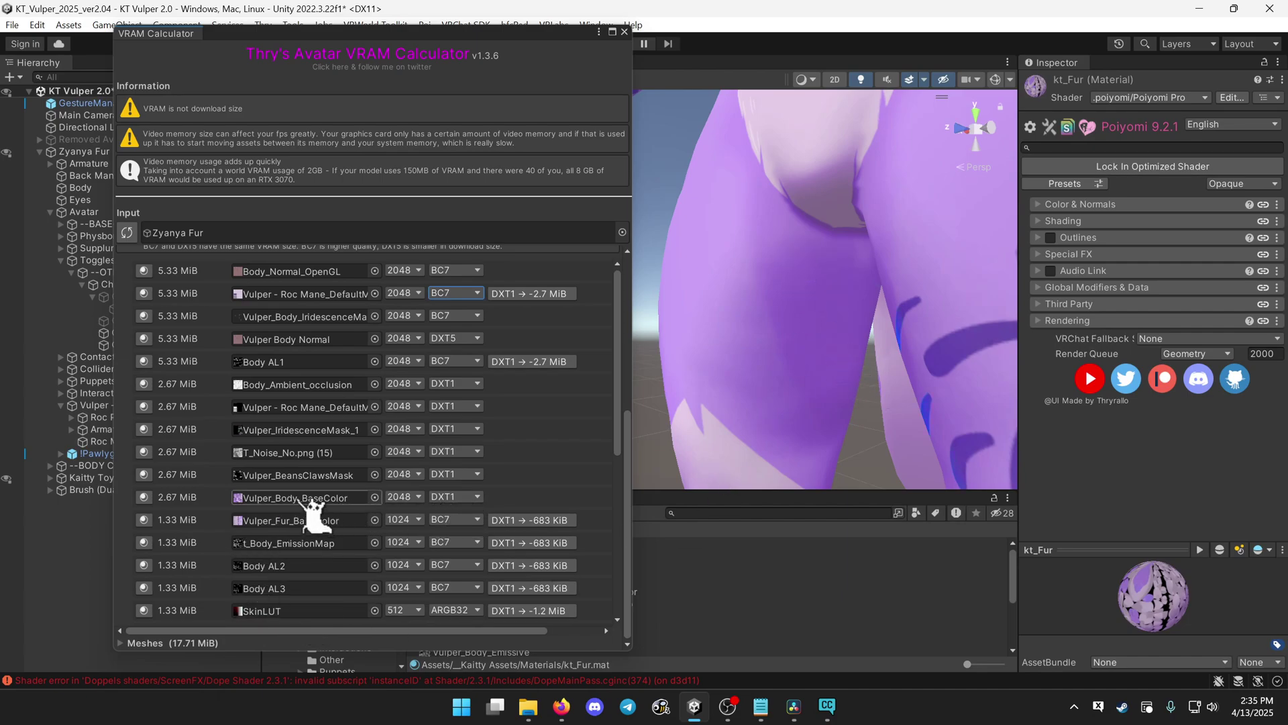
left_click(457, 519)
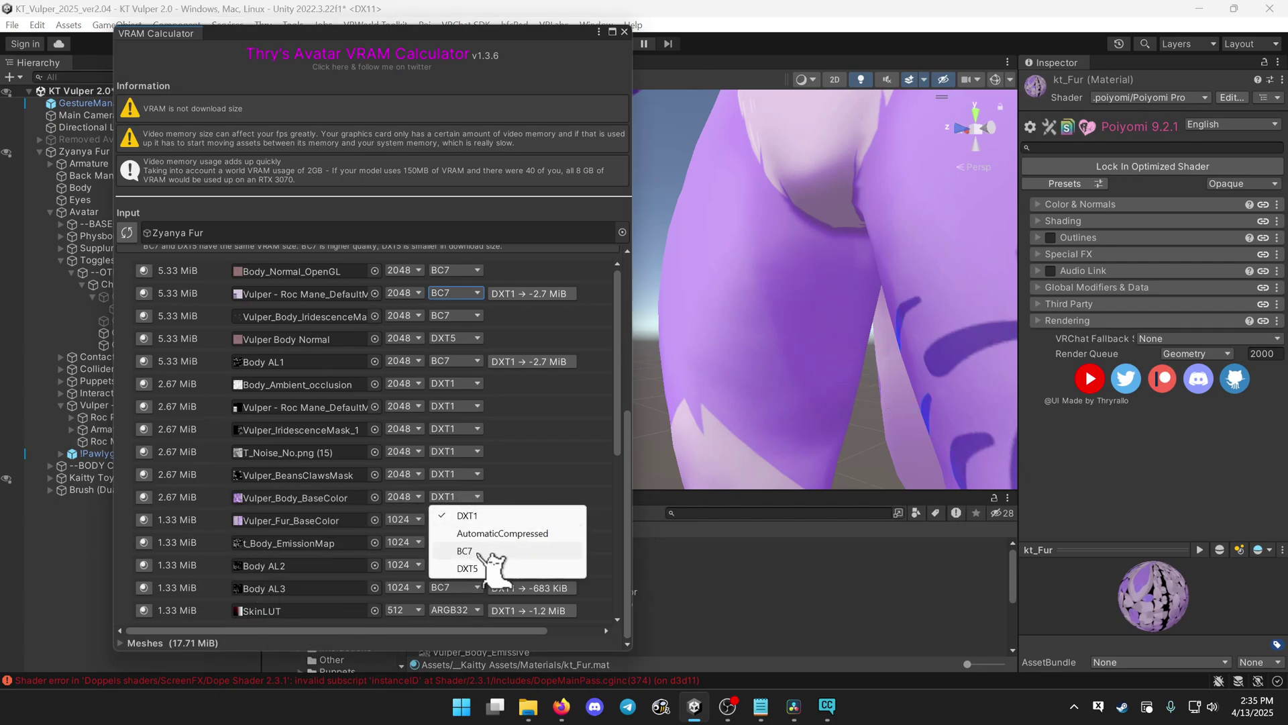
left_click(465, 551)
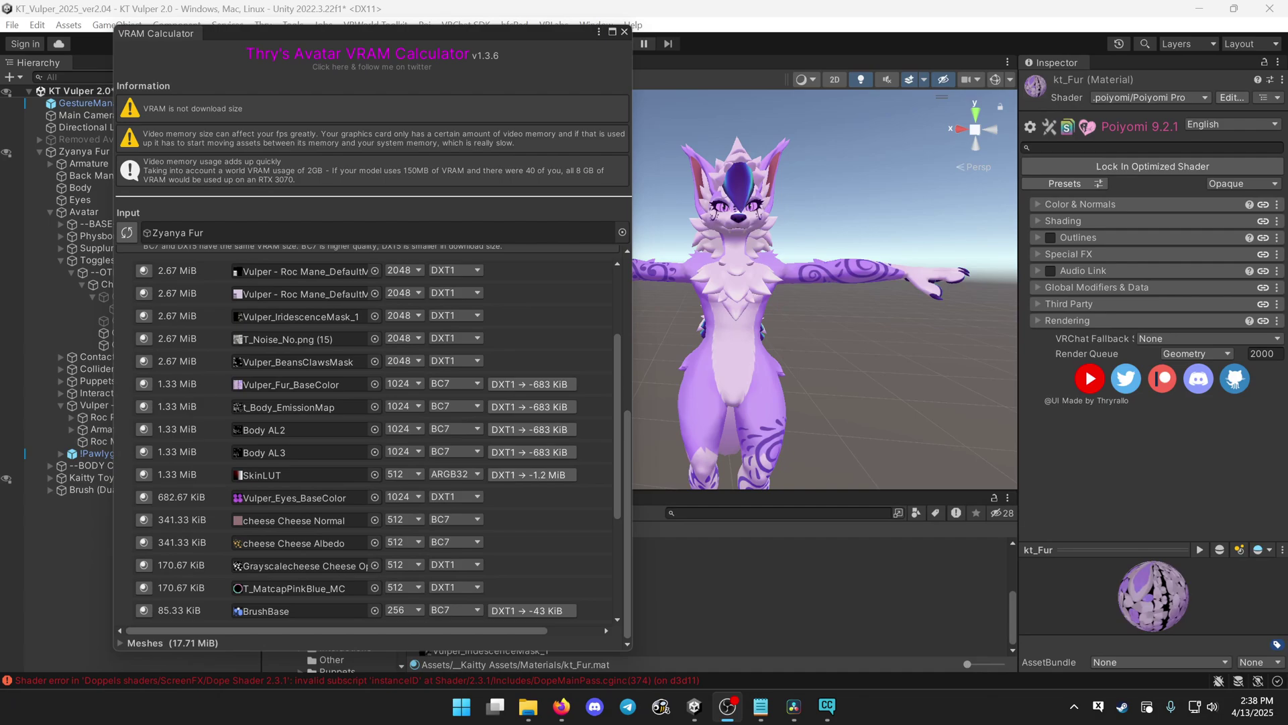
Step: Frame the avatar and scroll to the VRAM Calculator Output: 51.32 MiB textures, 69.02 MiB combined
mouse_move(807, 309)
right_mouse_down()
mouse_move(777, 300)
mouse_move(793, 314)
right_mouse_up()
mouse_move(793, 313)
middle_mouse_down()
mouse_move(836, 321)
mouse_move(815, 320)
mouse_move(806, 294)
middle_mouse_up()
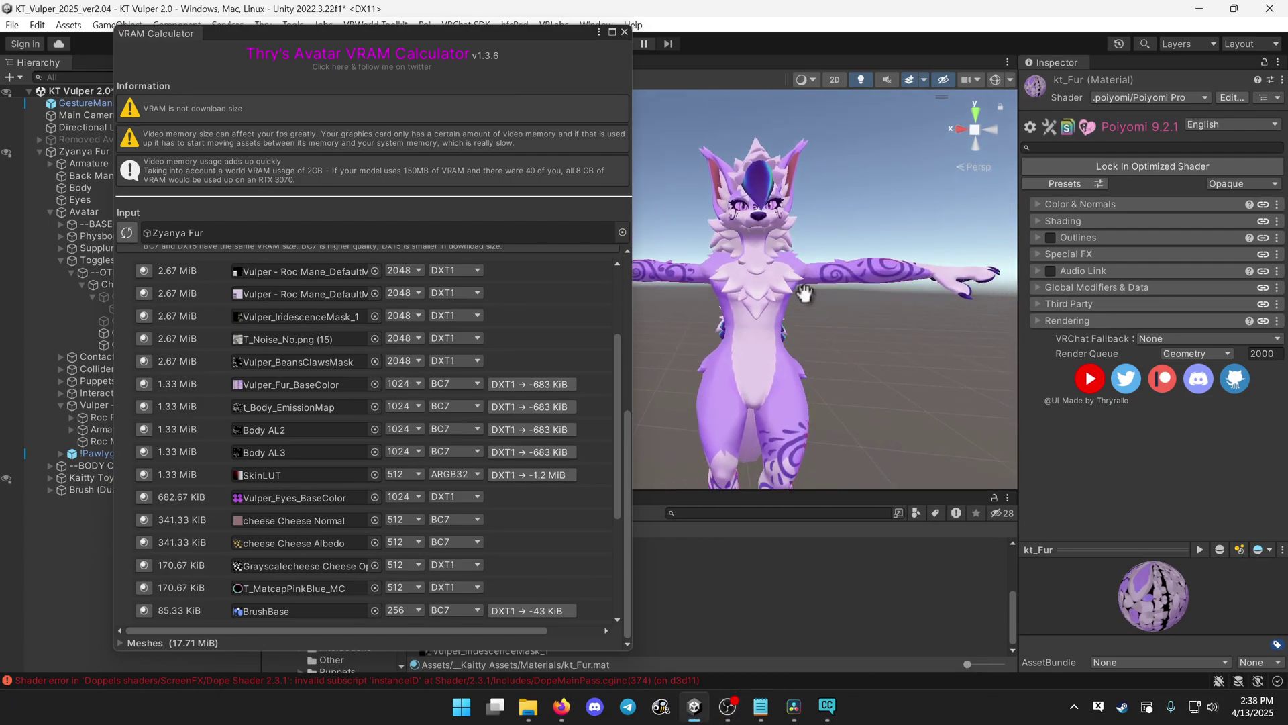
scroll(430, 416, "up", 3)
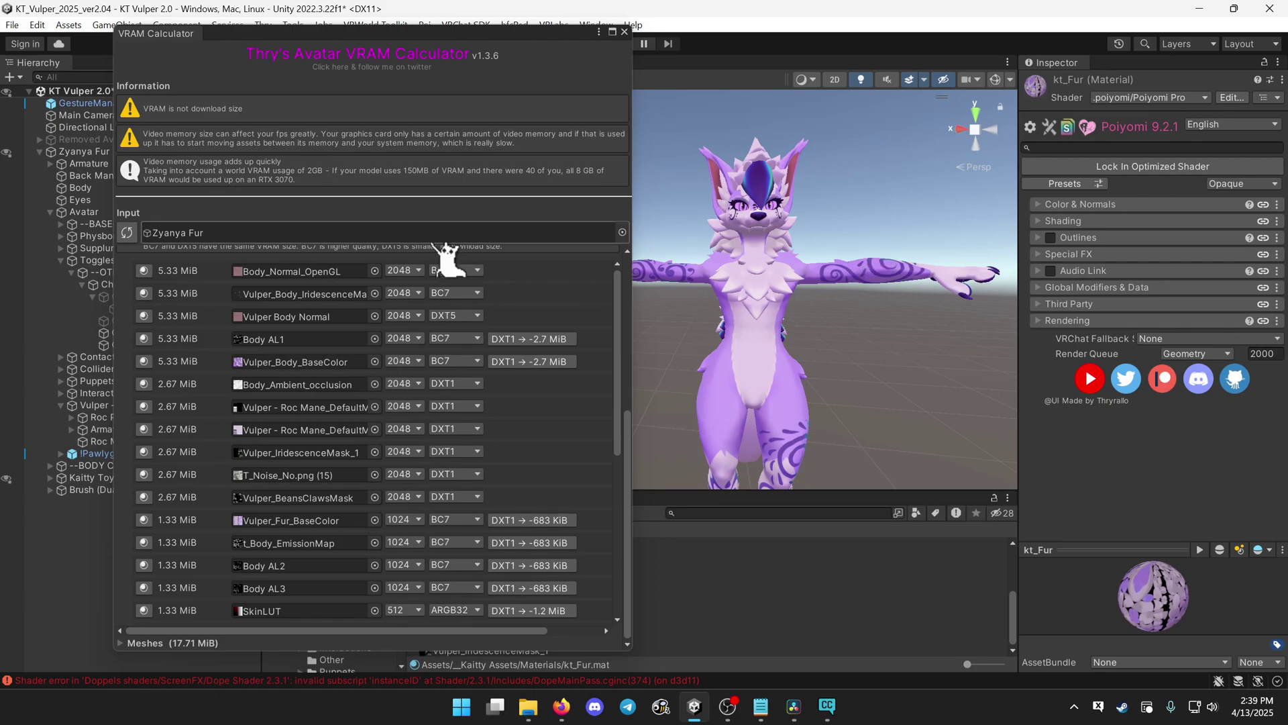
scroll(446, 262, "up", 6)
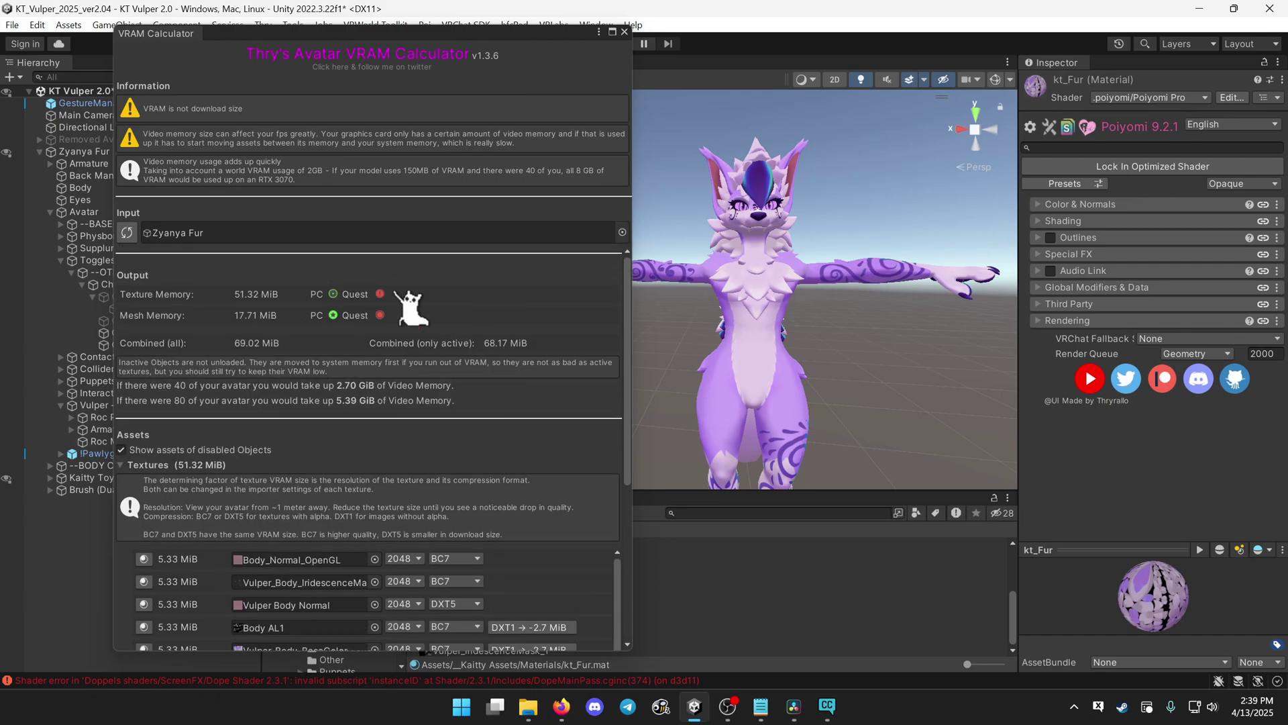